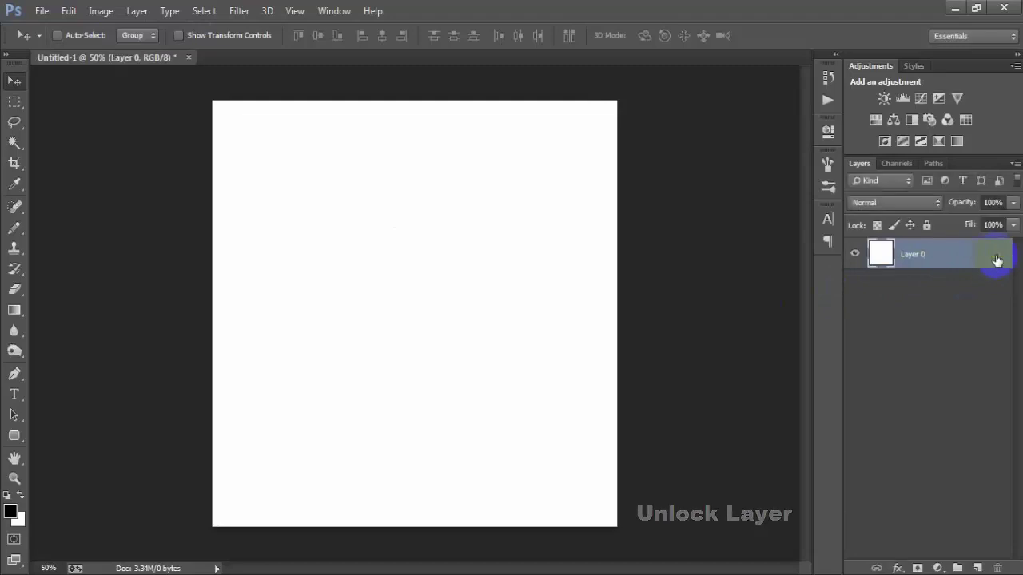
click(41, 13)
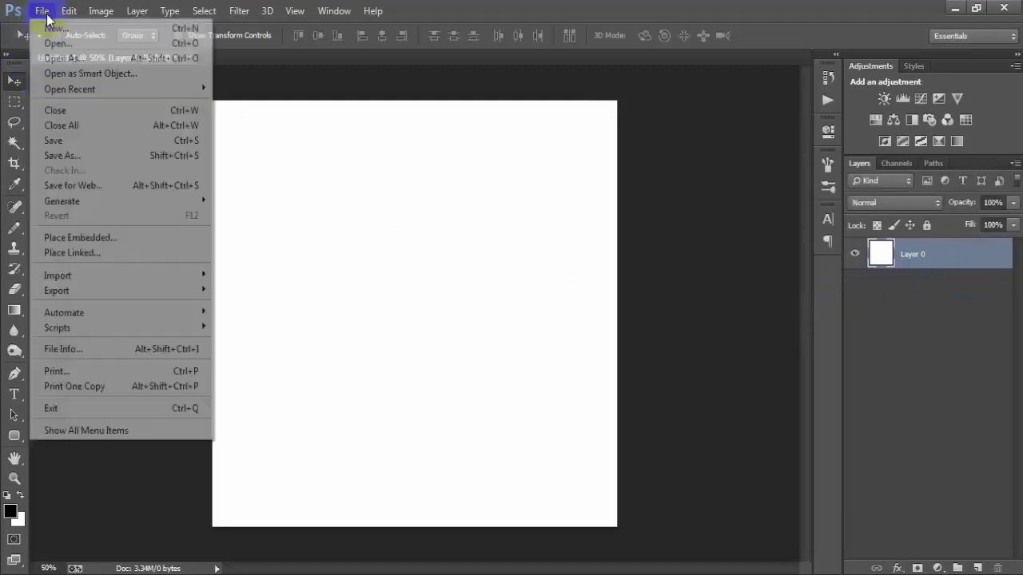
click(95, 248)
click(513, 142)
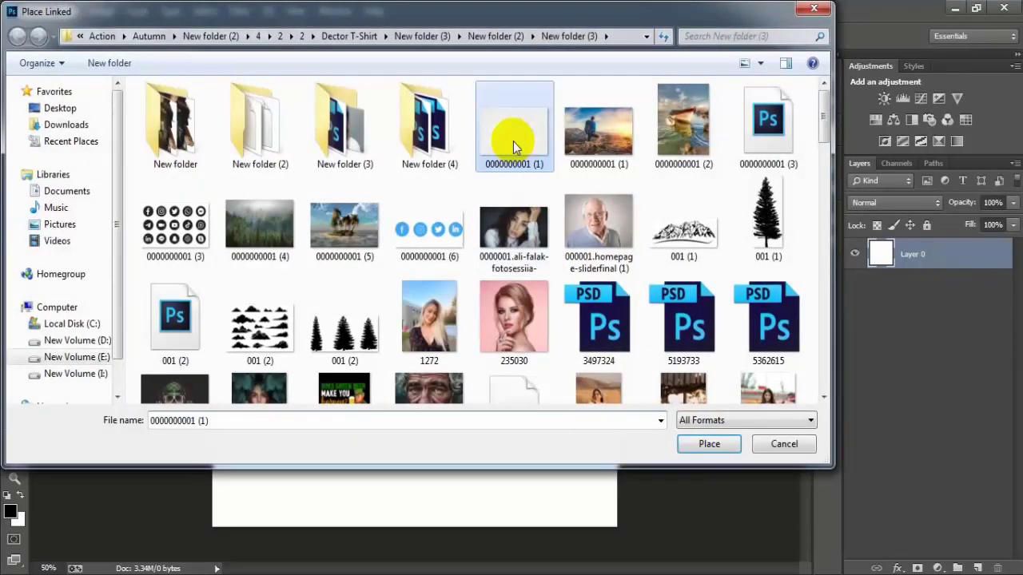
click(719, 442)
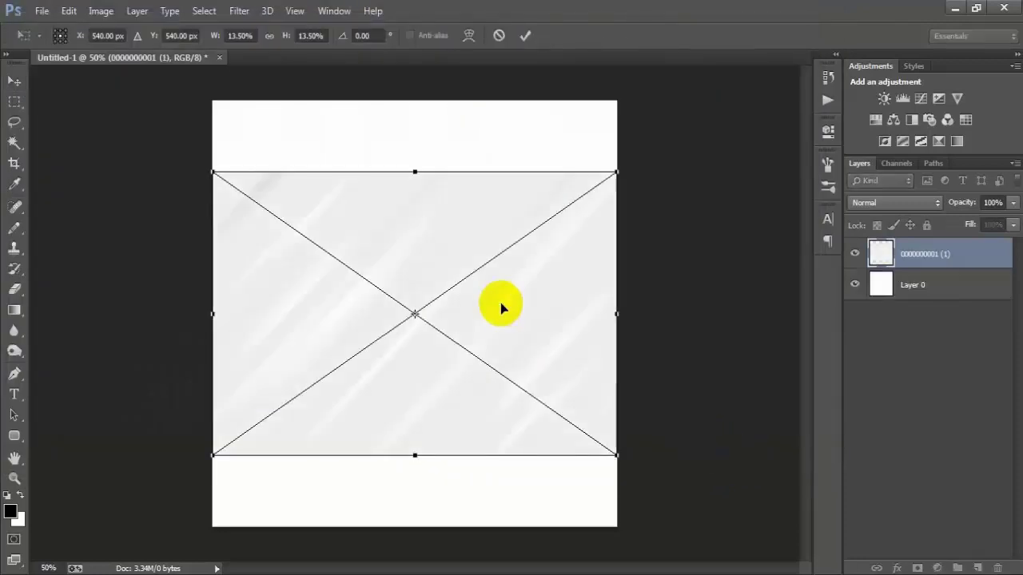
- Flip the placed streak-texture image horizontally and enlarge it until it covers the whole canvas
right_click(501, 306)
click(555, 523)
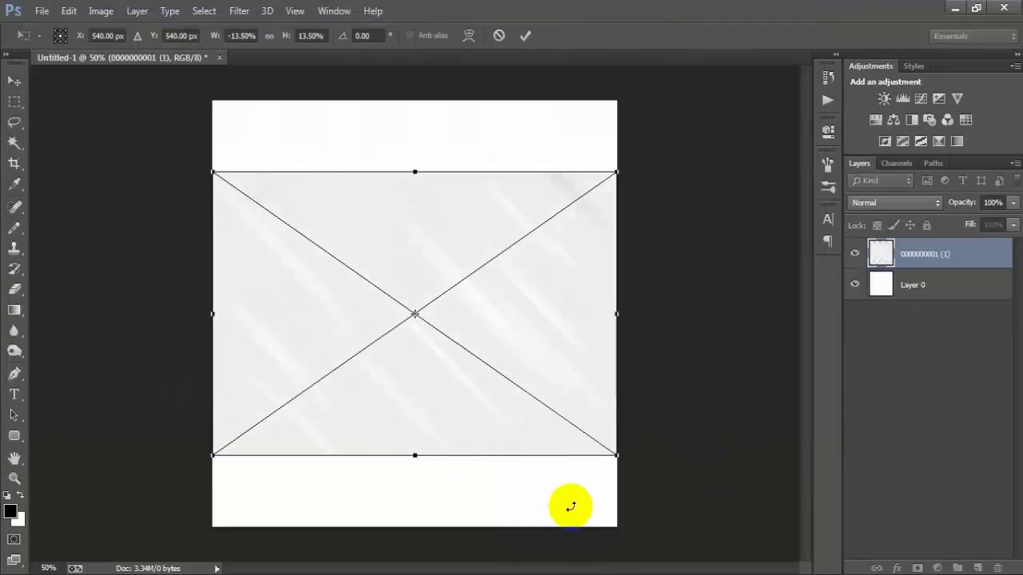
drag(616, 459, 733, 536)
click(526, 35)
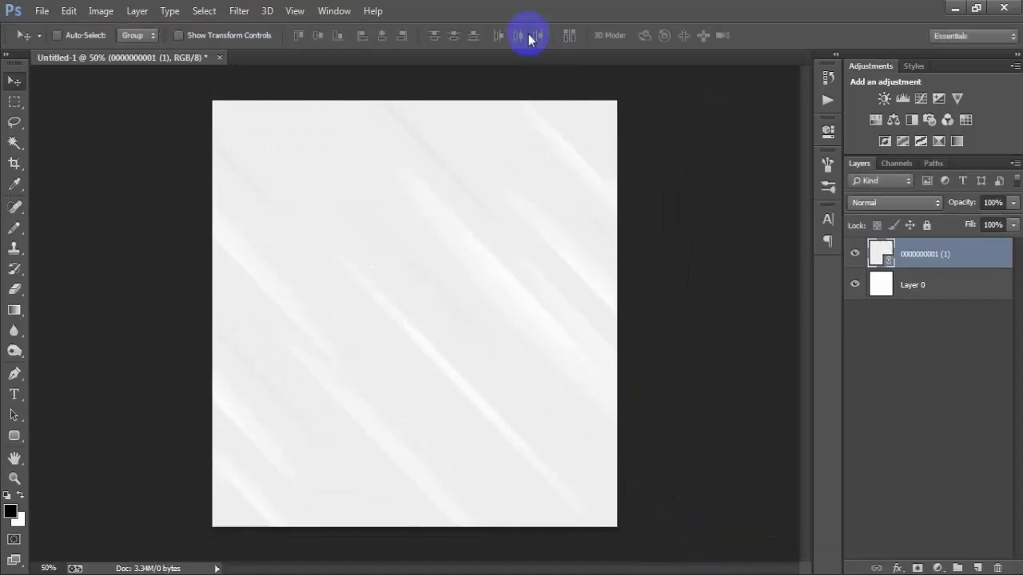
- Align the horizontal centres of the placed image and Layer 0, and rasterize the image layer
shift+click(919, 285)
click(383, 35)
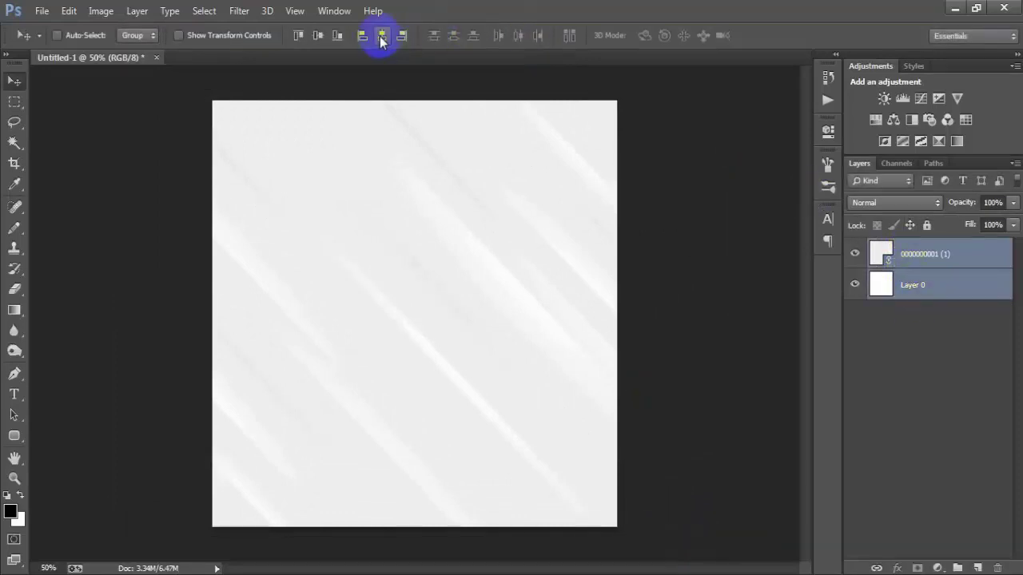
click(930, 264)
right_click(933, 259)
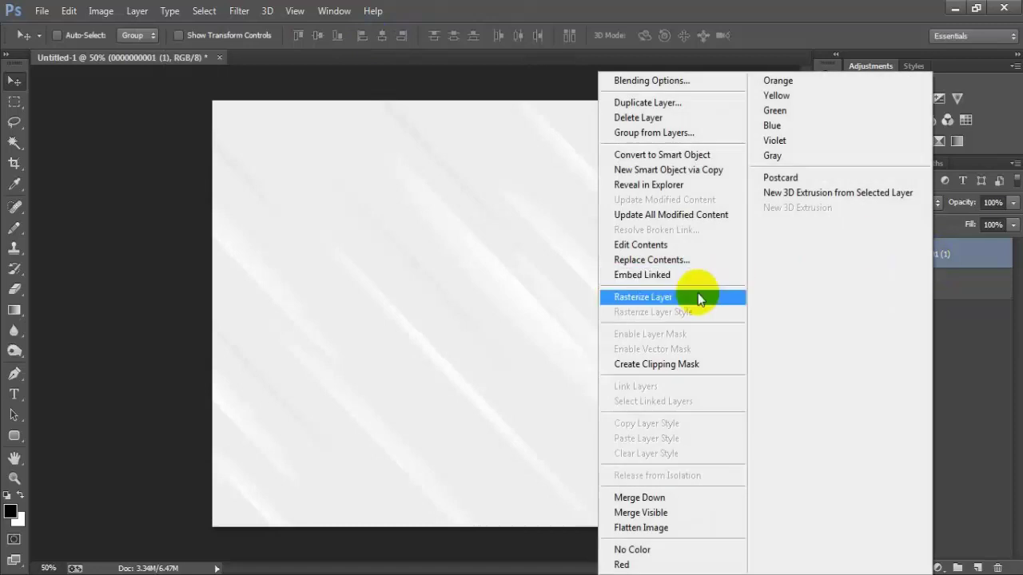
click(698, 297)
- Group the image layer with Layer 0 and add a new empty layer above the group
shift+click(925, 284)
key(ctrl+g)
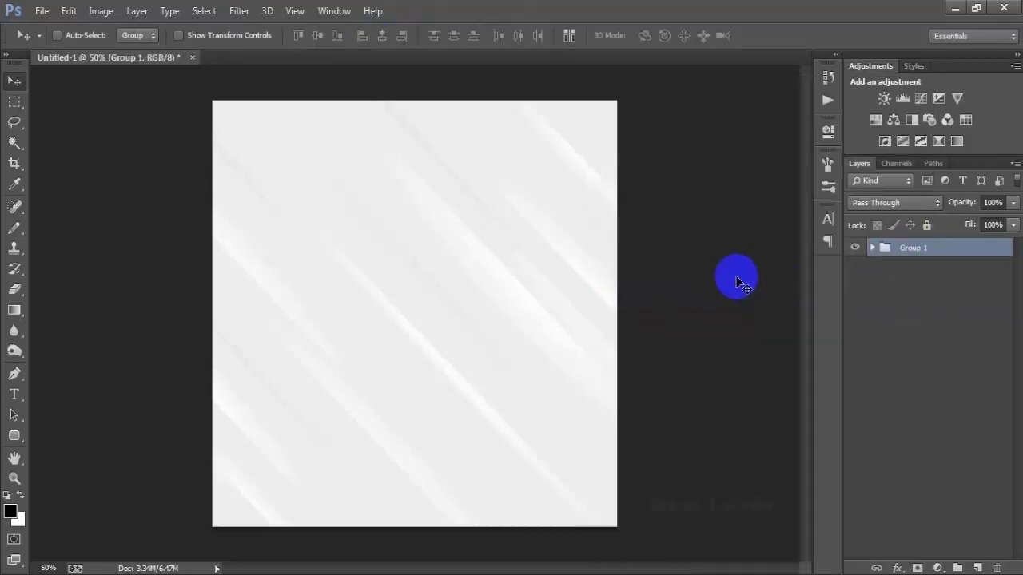
click(977, 568)
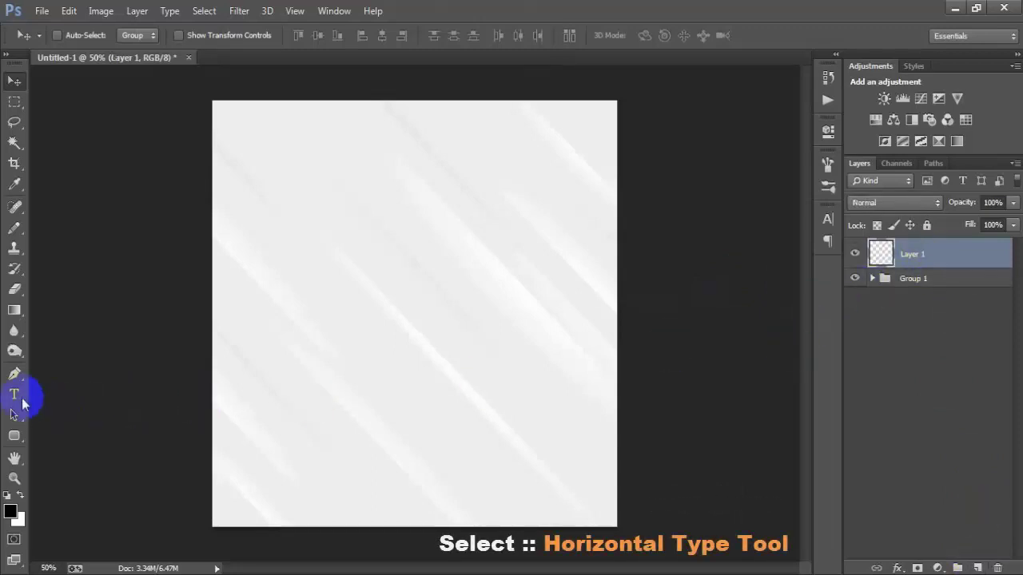
- Add the horizontal text "Dream Holiday" in black 64 pt Beach near the canvas's upper edge
drag(15, 395, 91, 392)
click(373, 179)
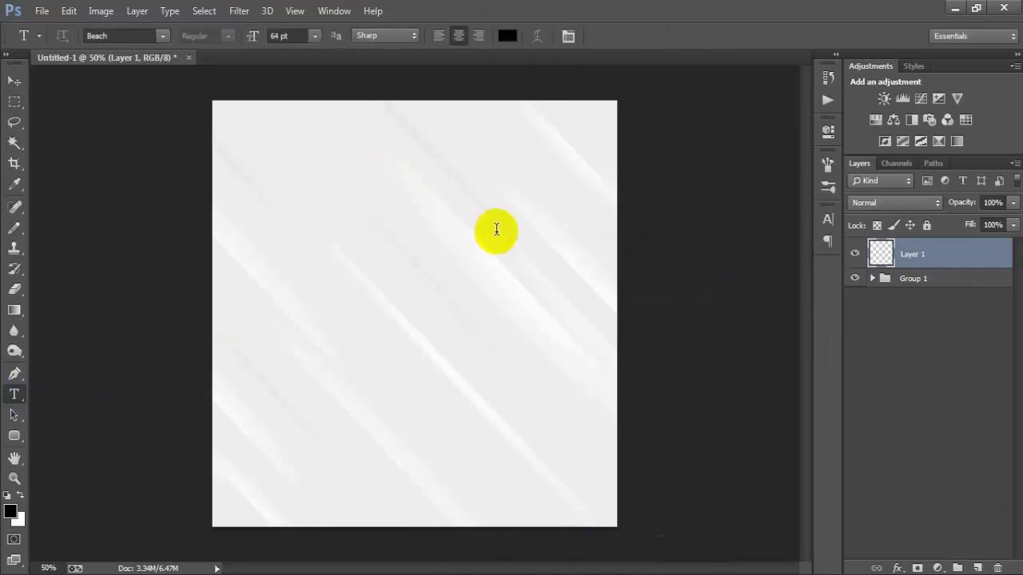
text(Dream Holiday)
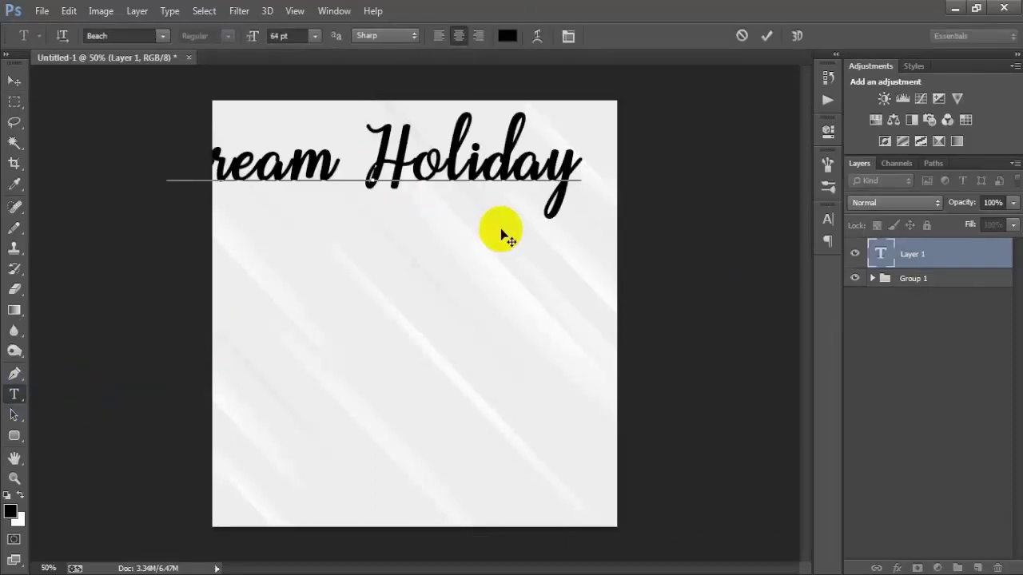
- Move the Dream Holiday text fully onto the canvas and scale it to about 59% with Free Transform
click(14, 81)
drag(385, 168, 432, 165)
key(ctrl+t)
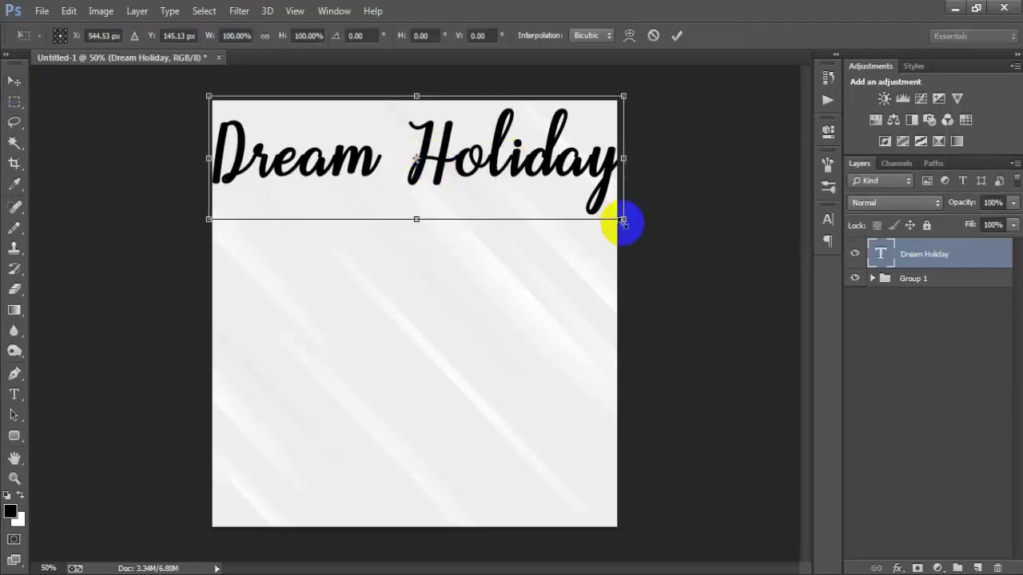
drag(623, 219, 539, 194)
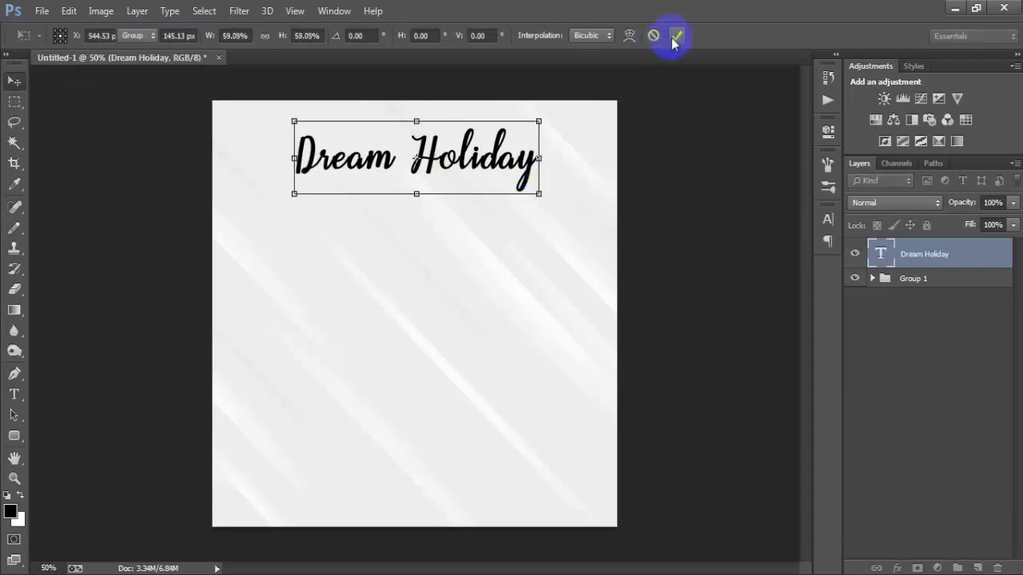
click(676, 35)
- Centre the Dream Holiday text horizontally on Layer 0 inside Group 1
click(871, 279)
ctrl+click(890, 336)
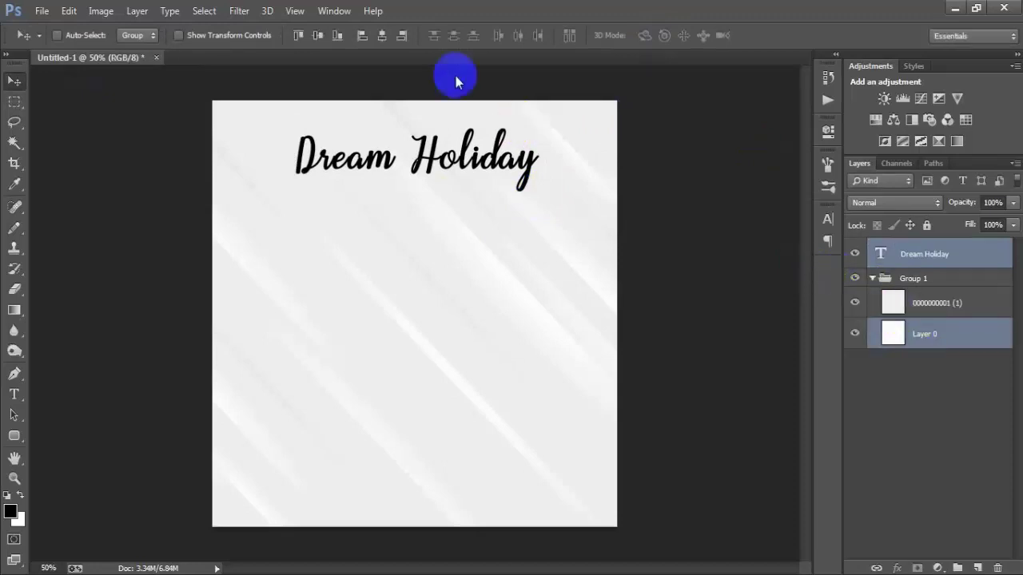
click(382, 35)
click(872, 278)
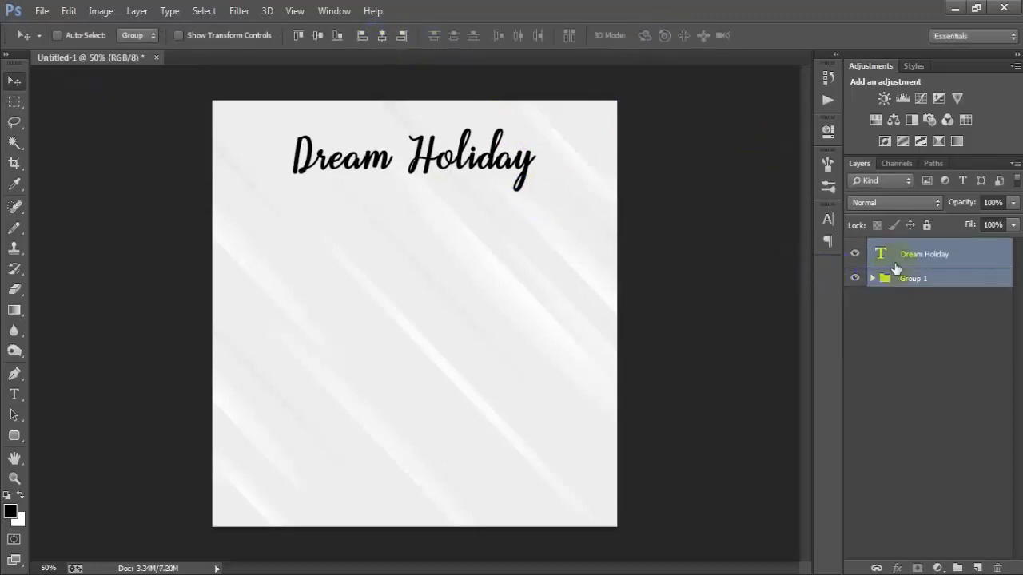
- Nudge the Dream Holiday text slightly upward, fine-tuning its gap to the canvas's upper edge
click(895, 256)
key(shift+Up)
key(shift+Up)
key(shift+Up)
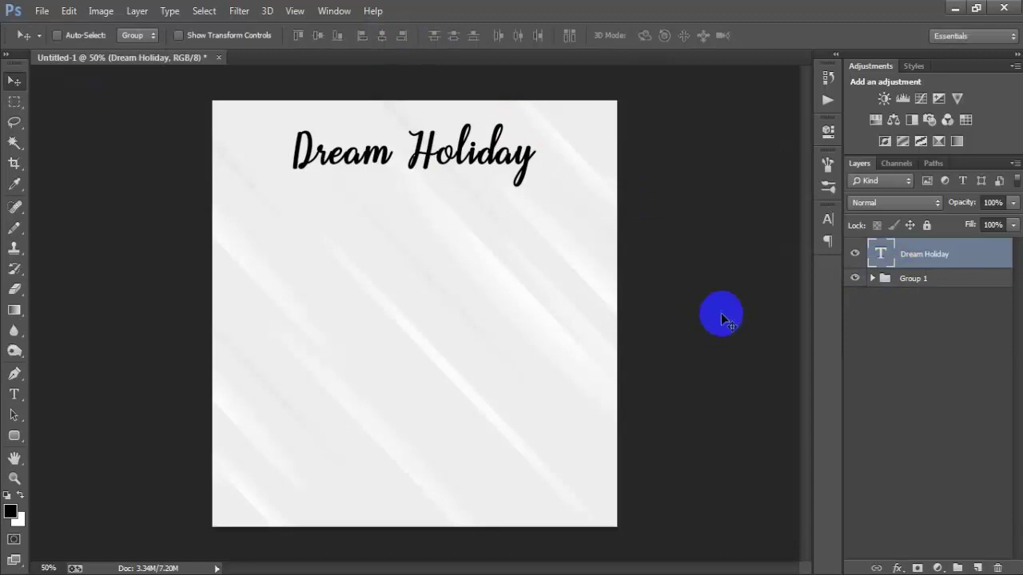
key(Up)
key(Up)
key(Up)
key(Up)
key(Up)
key(Up)
key(Up)
key(Up)
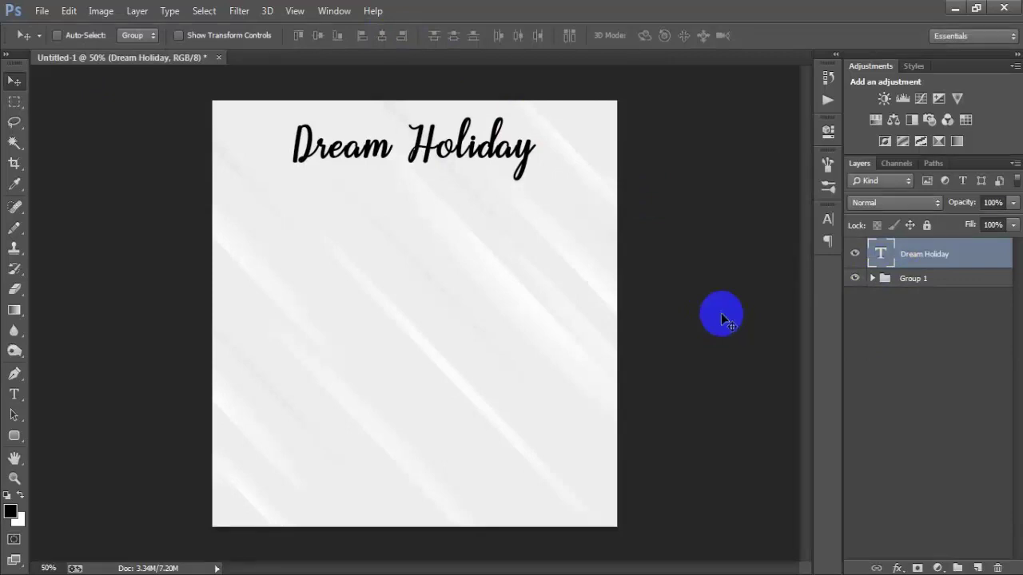
key(Down)
key(Down)
key(Down)
key(Down)
key(Down)
key(Down)
key(Down)
key(Down)
key(Down)
key(Down)
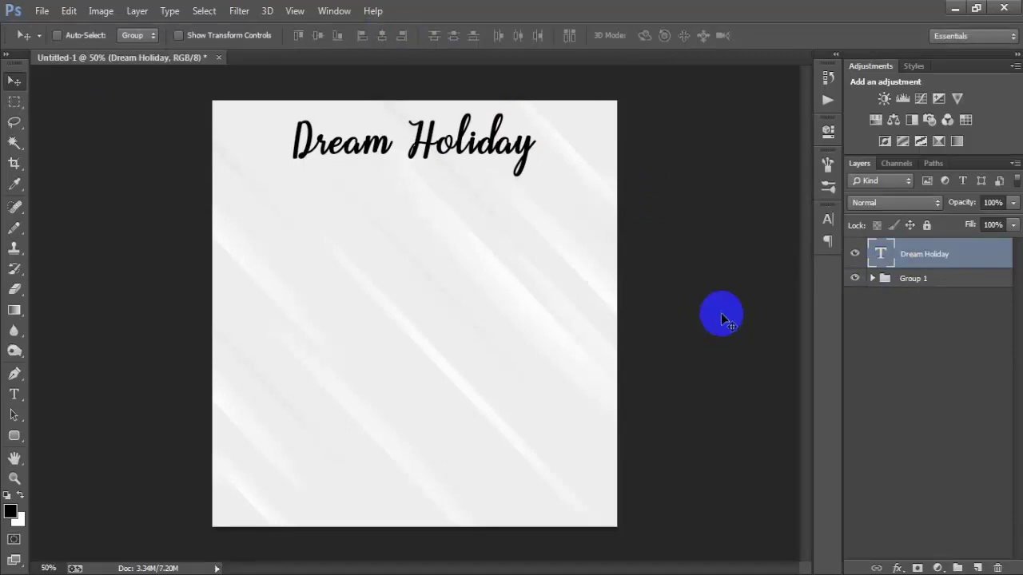
key(Down)
key(Down)
key(Down)
key(Down)
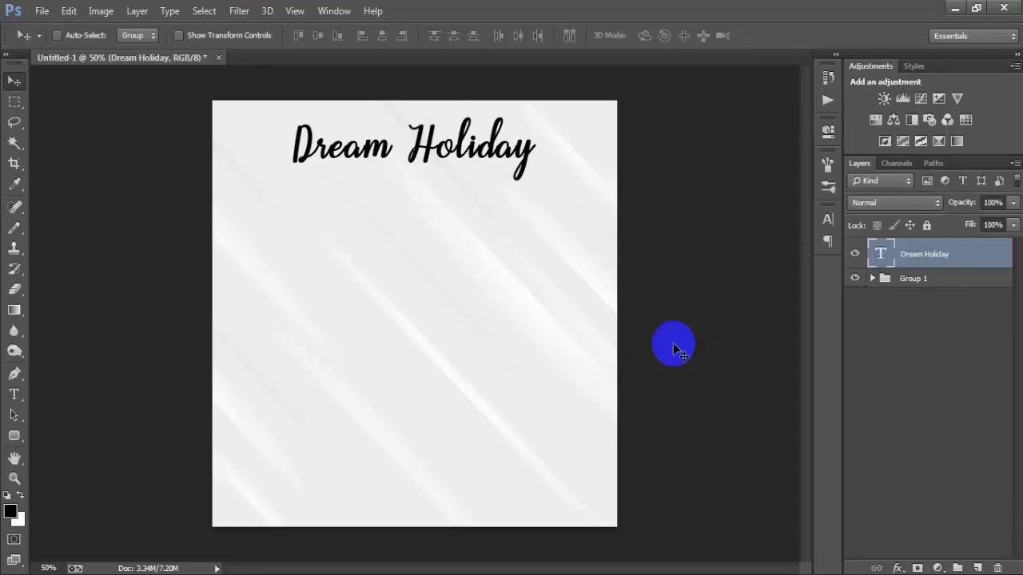
- Set the colour of only the word "Holiday" in the heading text to 00DDFF
click(450, 314)
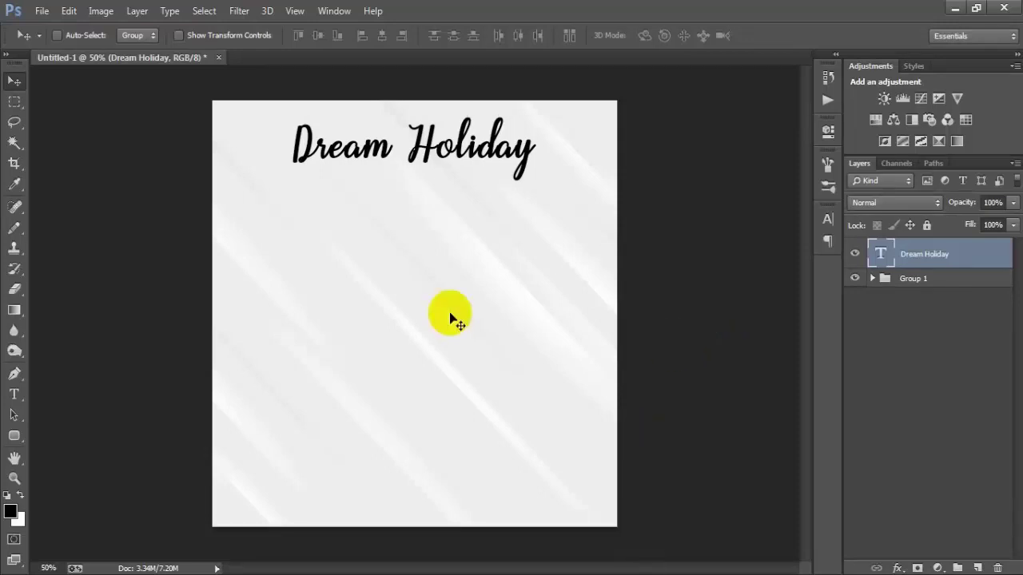
click(828, 218)
click(874, 254)
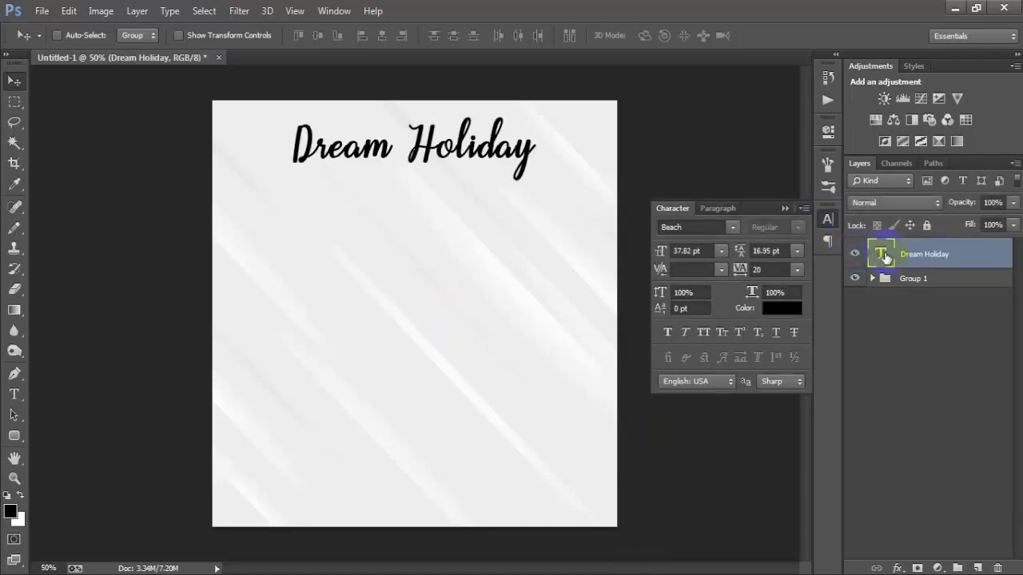
double_click(883, 256)
drag(541, 183, 408, 160)
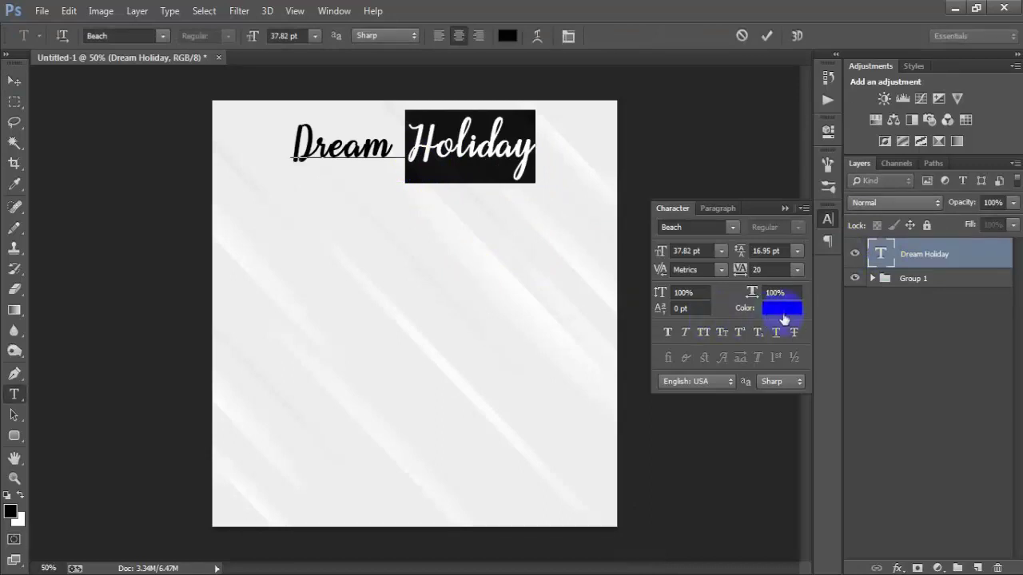
click(784, 319)
click(772, 418)
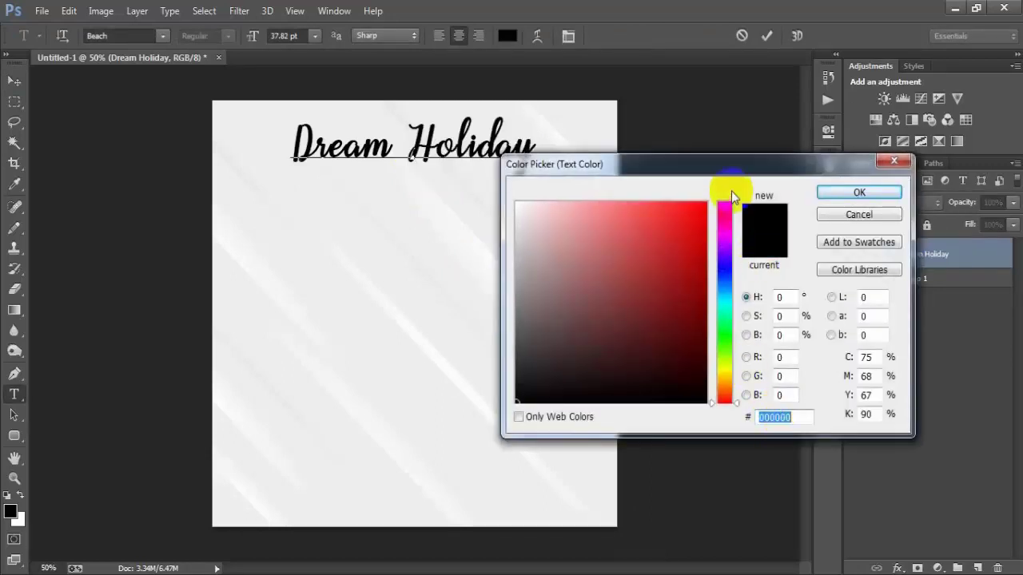
drag(727, 164, 645, 164)
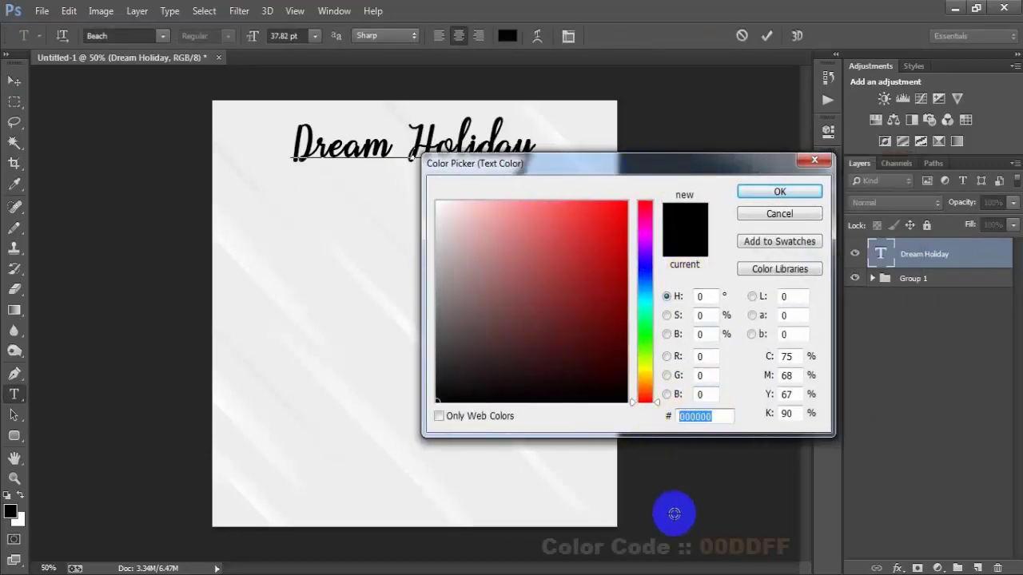
text(00)
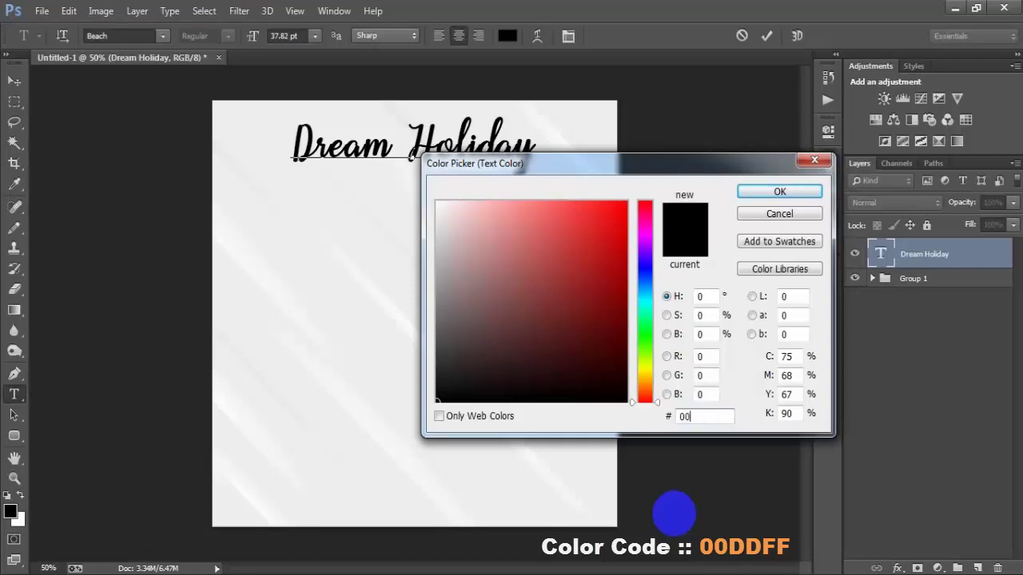
text(DDFF)
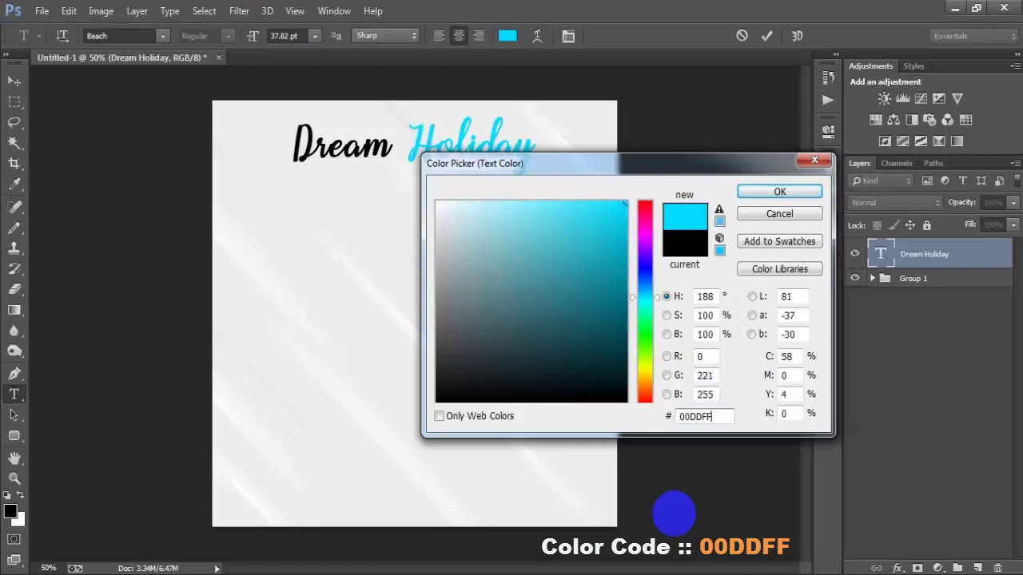
drag(719, 417, 645, 416)
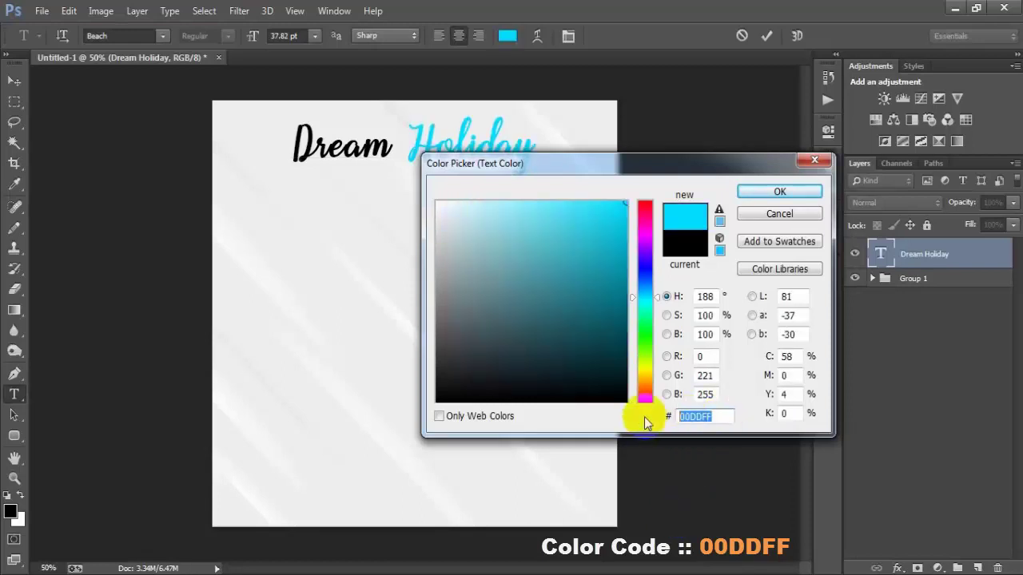
click(779, 195)
click(779, 206)
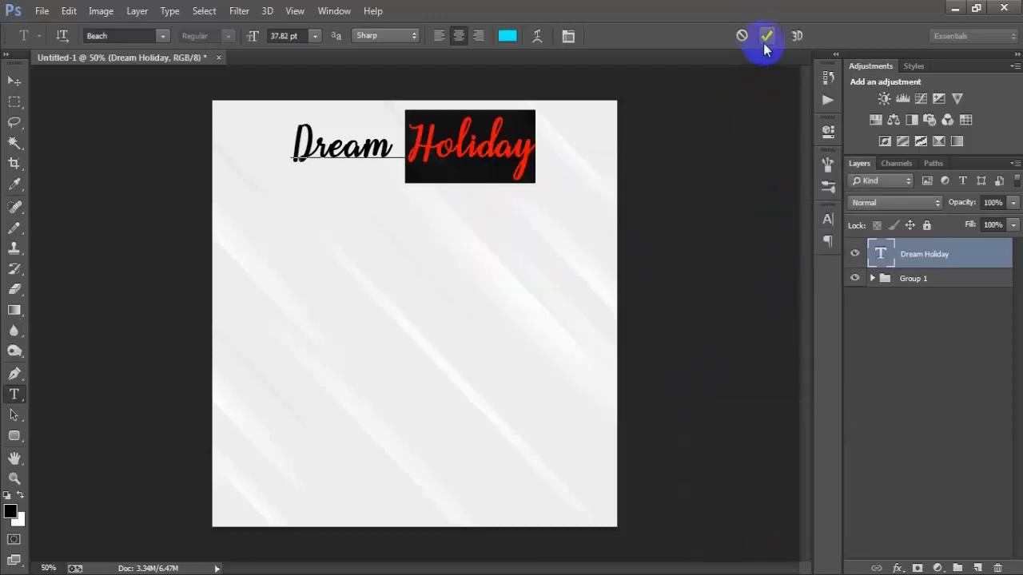
click(765, 39)
key(v)
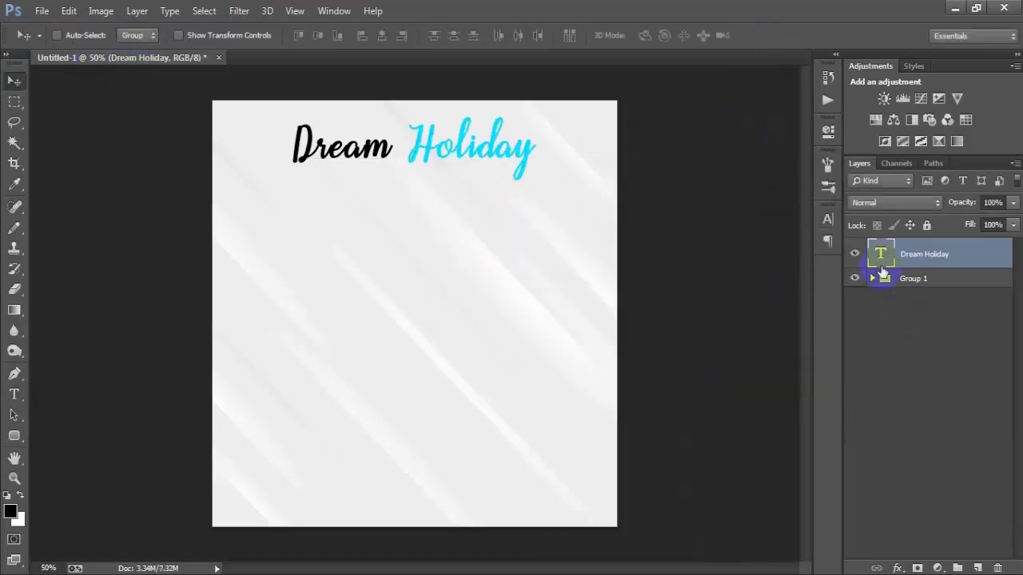
click(855, 253)
click(854, 253)
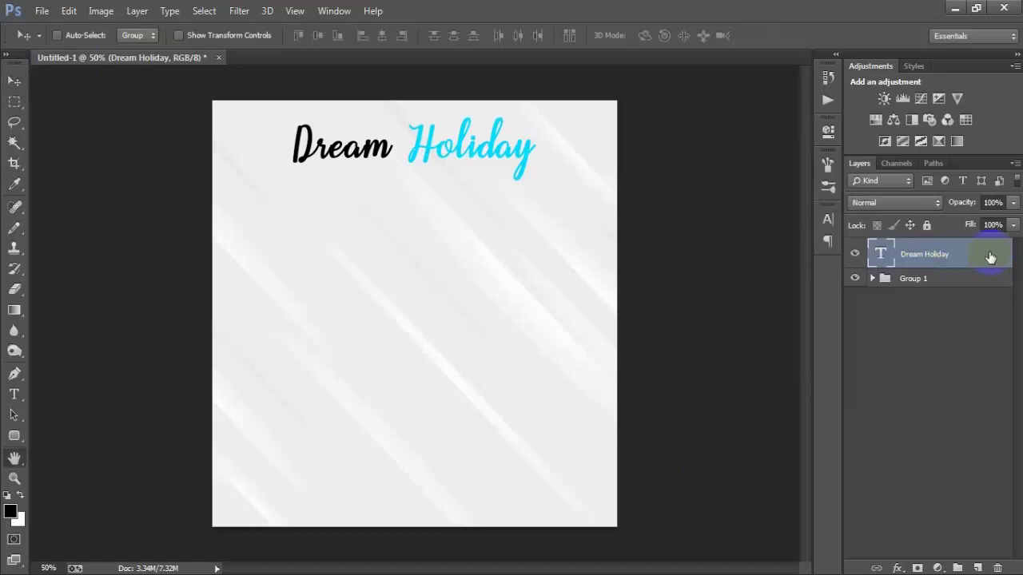
- Add a drop shadow to the Dream Holiday text with a 24° angle and a 2 px distance
double_click(990, 258)
drag(640, 110, 454, 110)
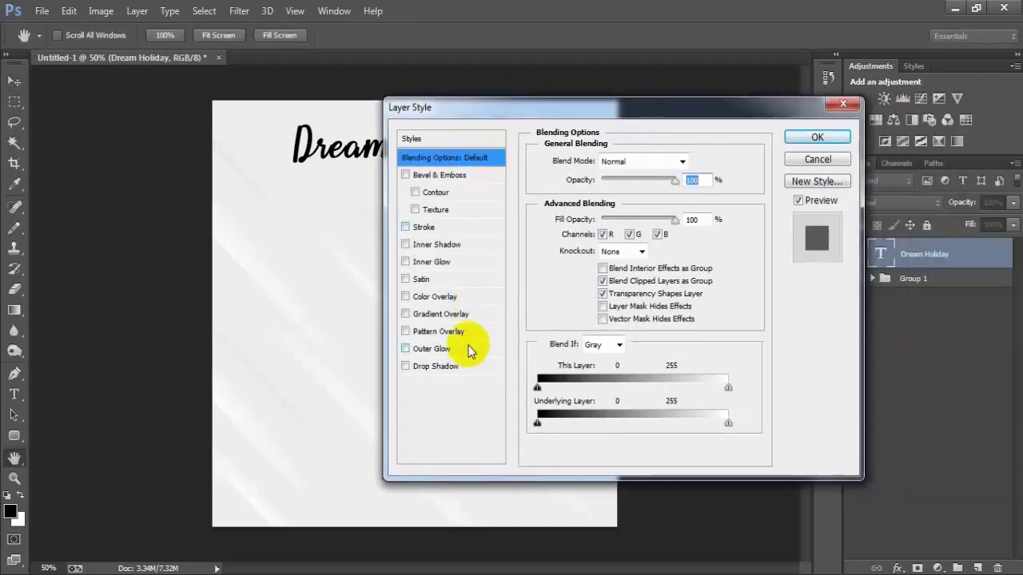
click(458, 368)
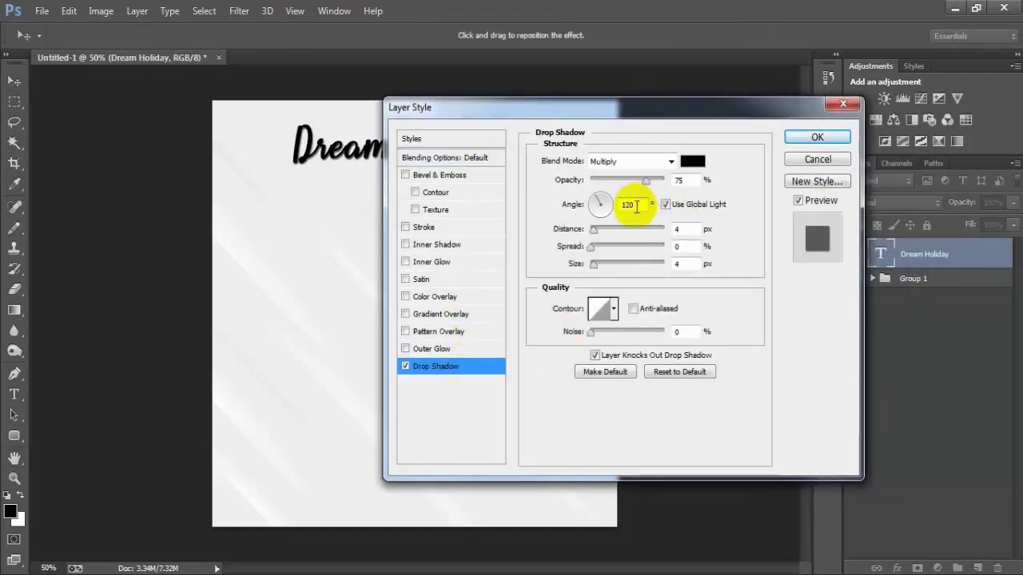
double_click(637, 206)
text(24)
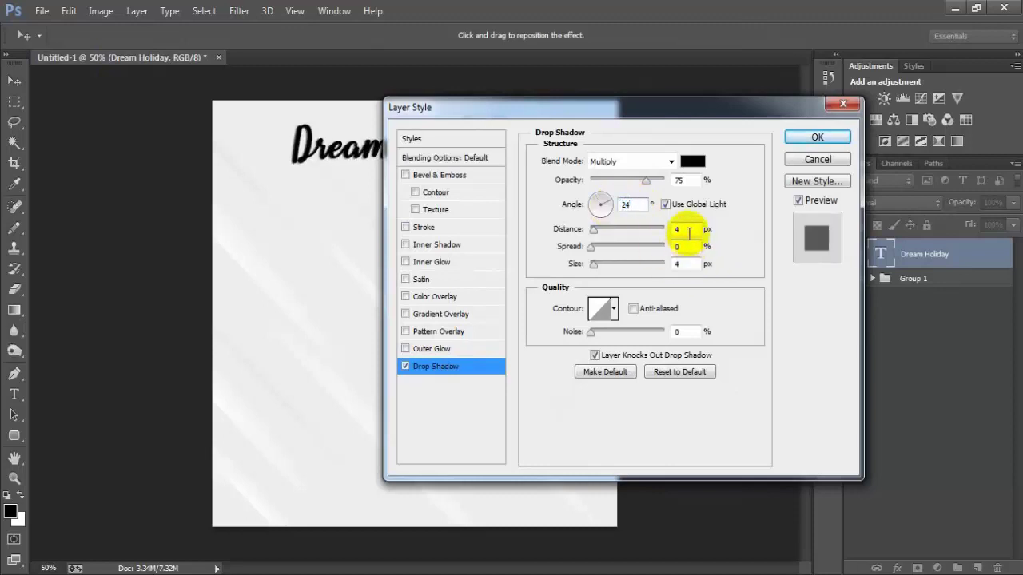
key(Tab)
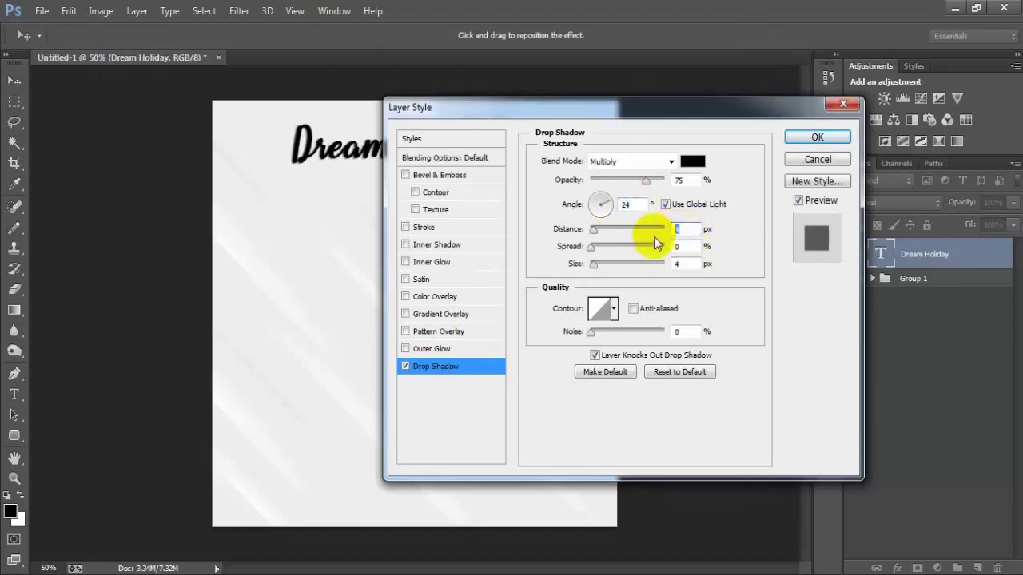
drag(682, 266, 665, 265)
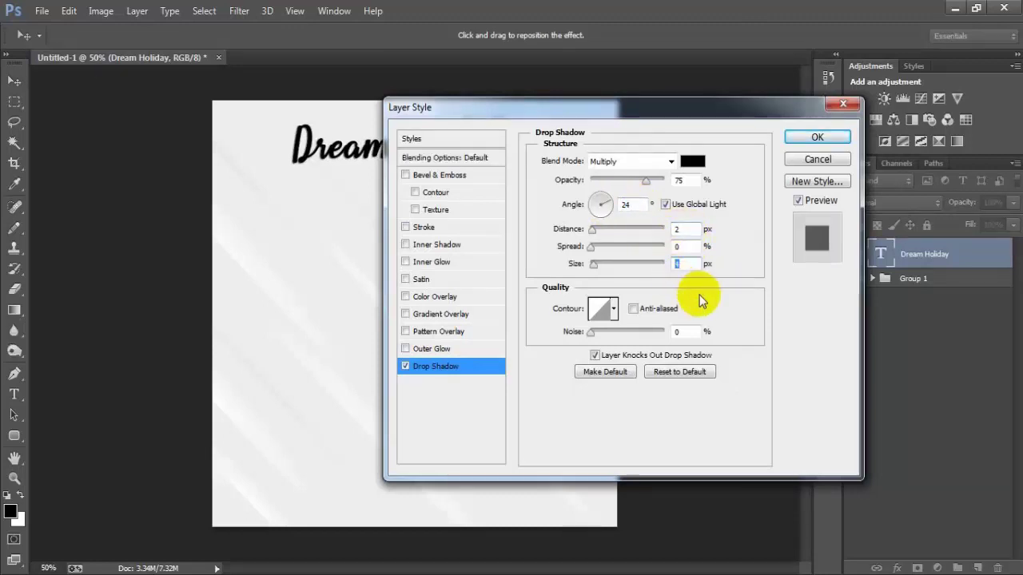
click(815, 139)
click(1007, 253)
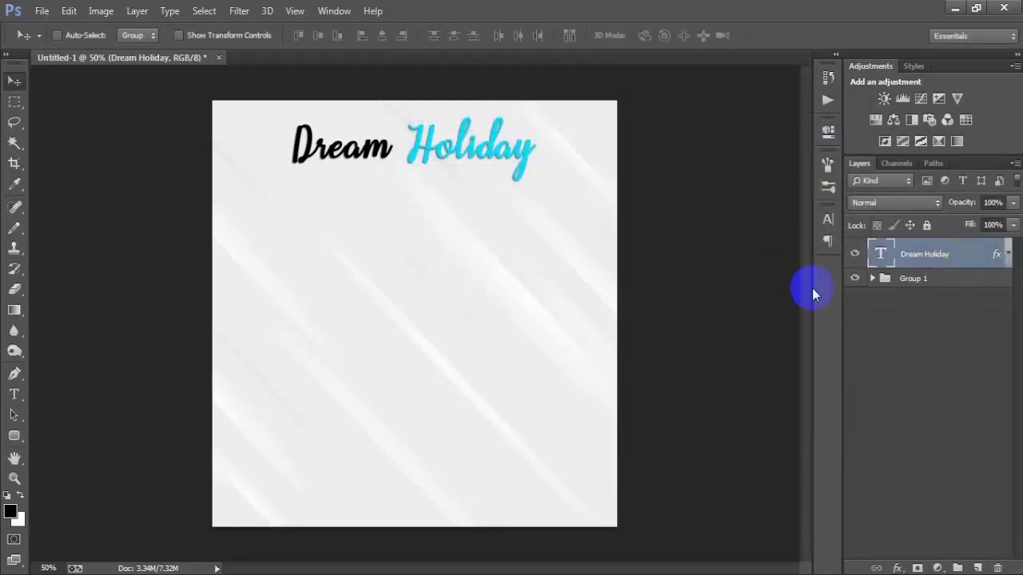
- Add a new text layer above Dream Holiday reading "EXPLORE ADVENTURE WITH US"
click(978, 568)
click(14, 394)
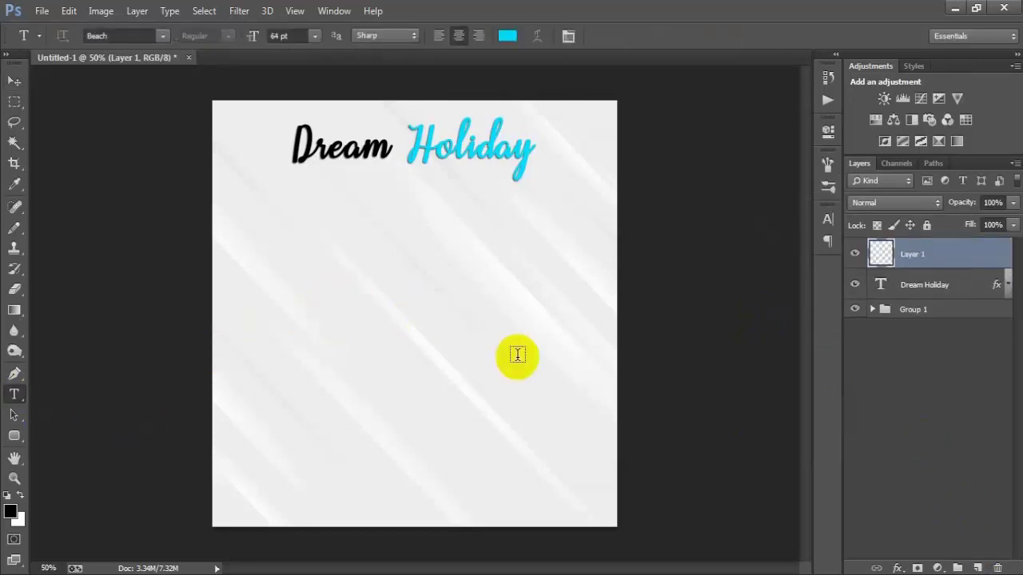
click(349, 286)
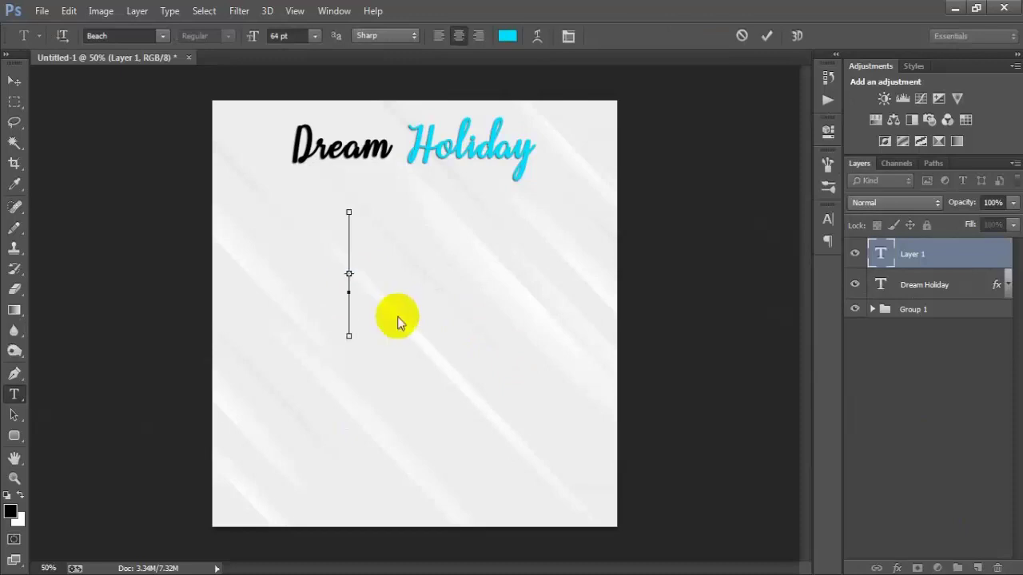
text(EXPLORE ADVENTURE WITH US)
click(13, 81)
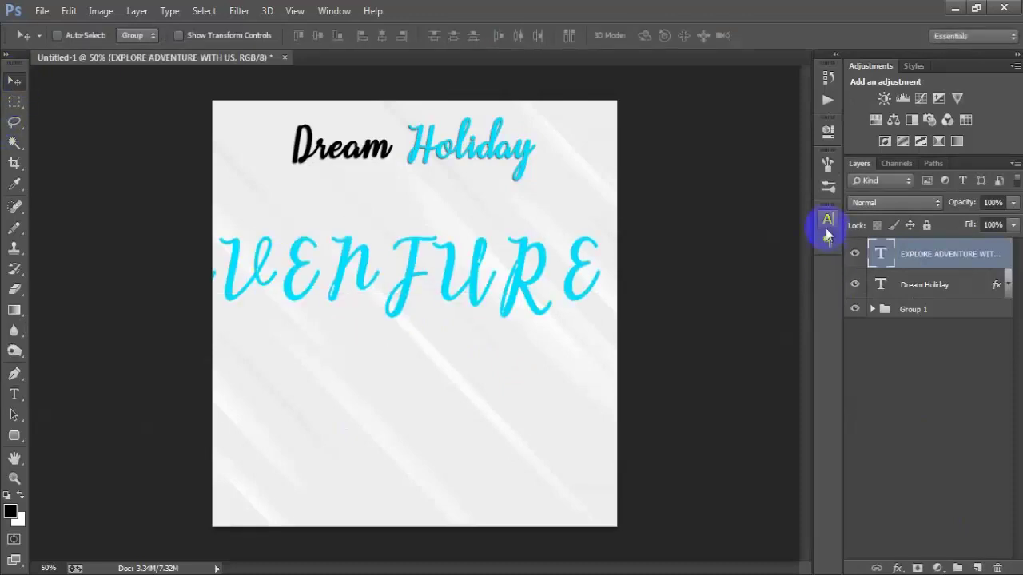
- Scale the EXPLORE ADVENTURE WITH US text to about 18% with Free Transform and move it fully onto the canvas
key(ctrl+t)
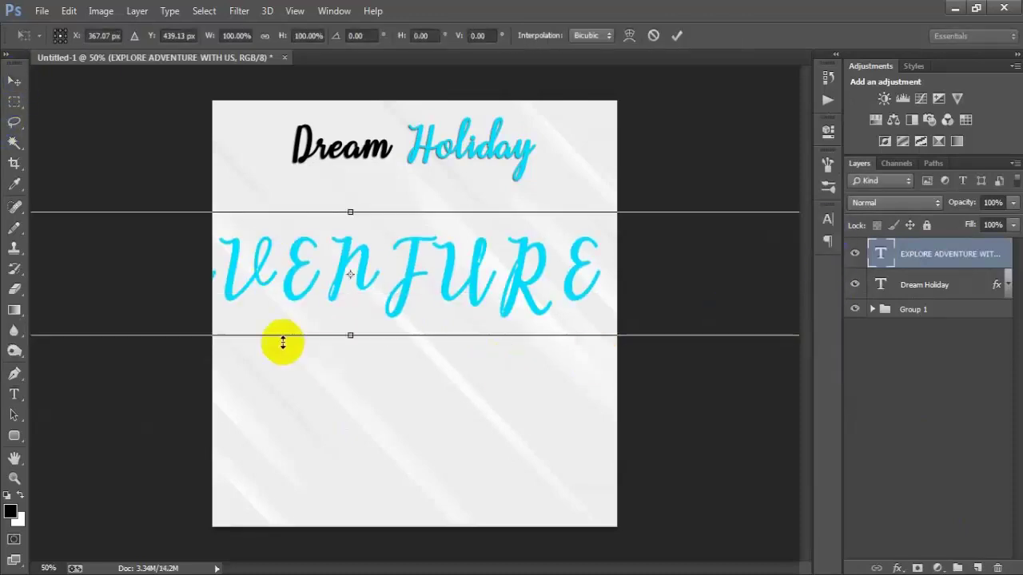
drag(280, 342, 340, 302)
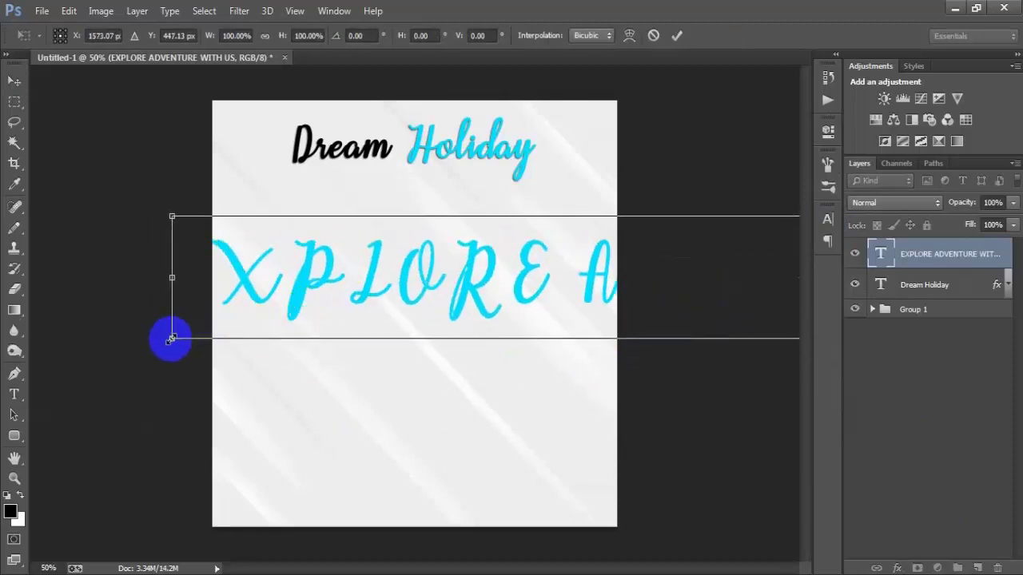
drag(170, 336, 399, 275)
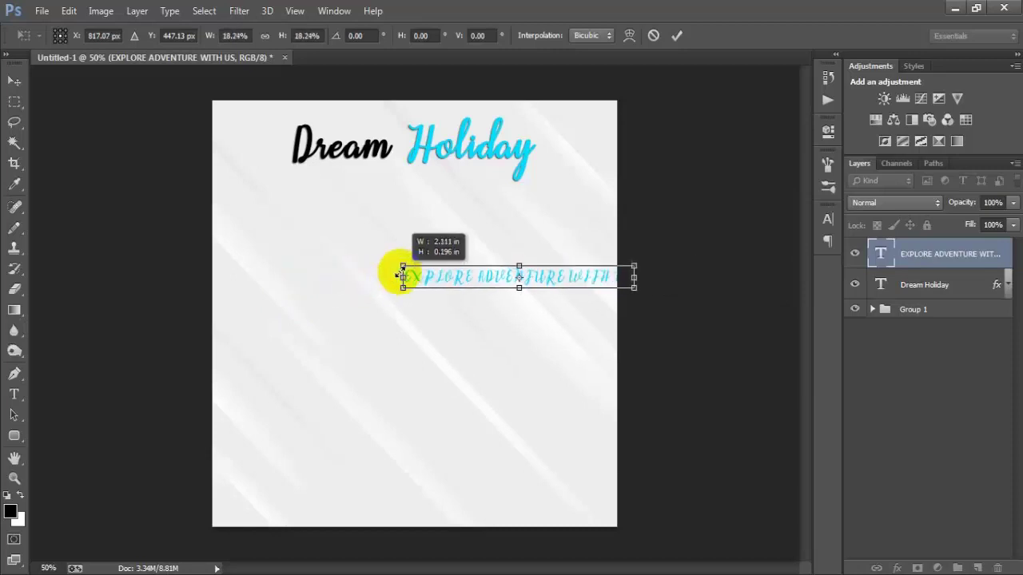
drag(541, 279, 445, 280)
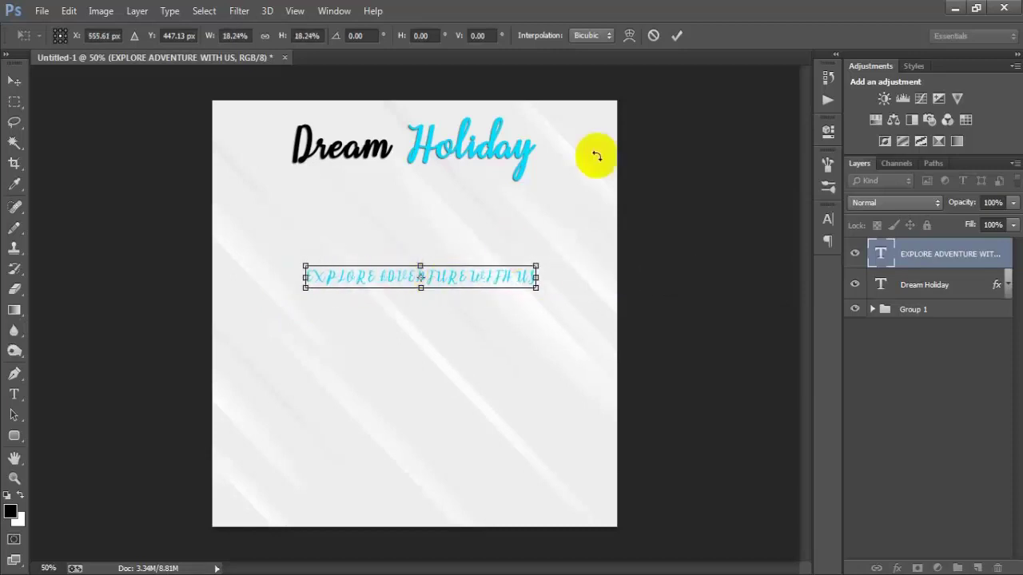
click(677, 35)
- Change the EXPLORE ADVENTURE WITH US tagline's font to Arial and its colour to black, 000000
click(827, 218)
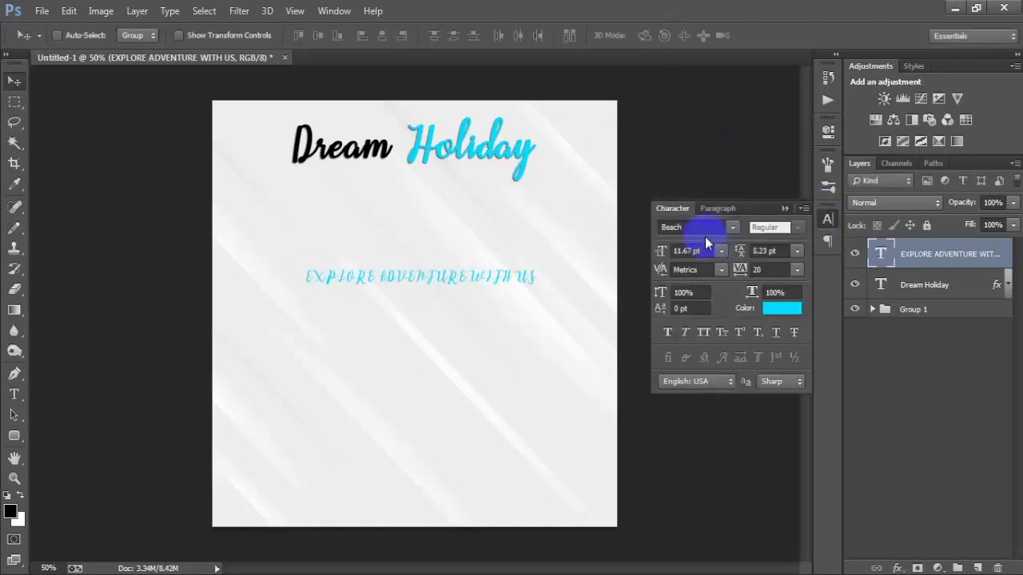
click(693, 227)
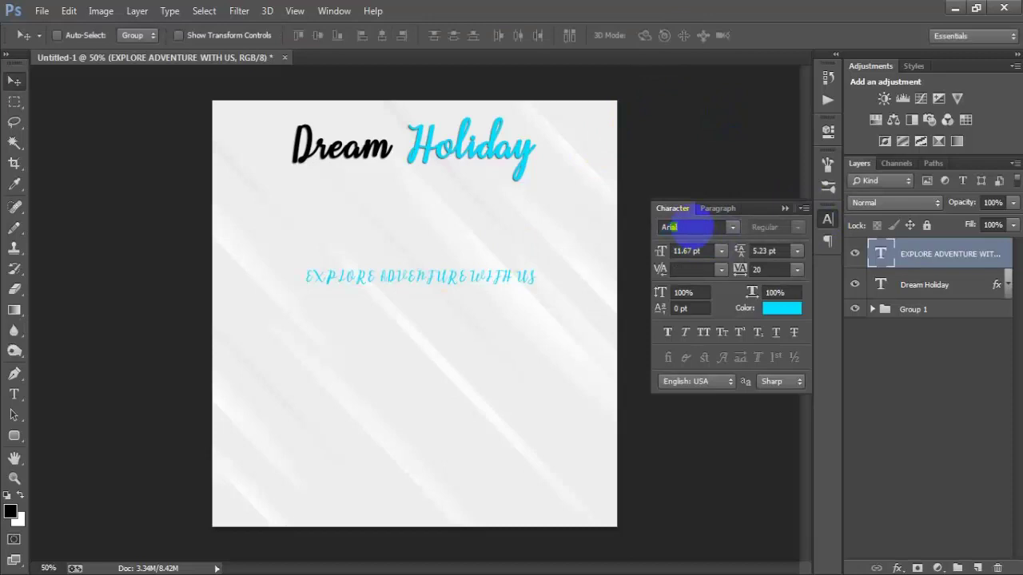
key(Return)
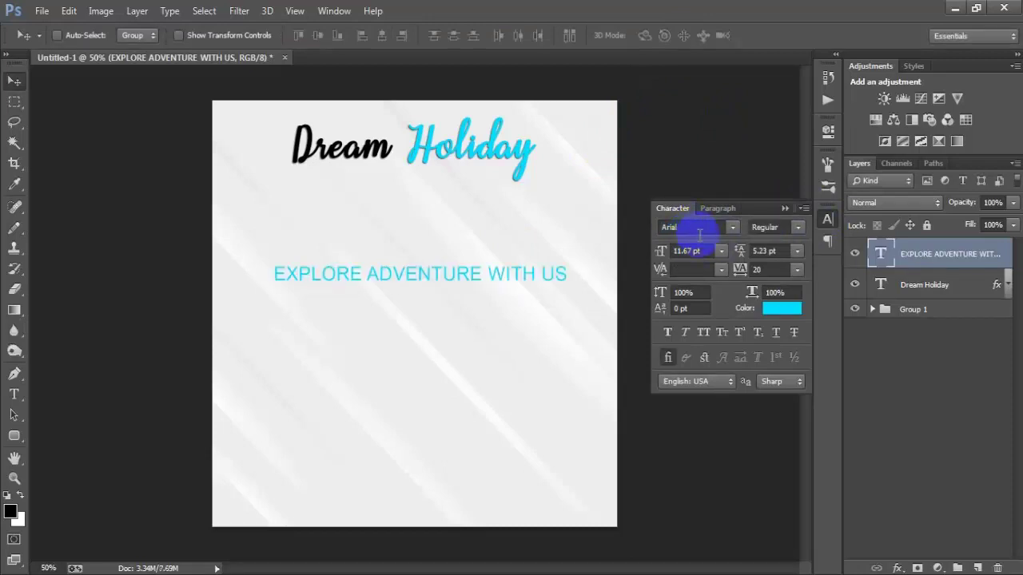
click(773, 310)
drag(464, 392, 384, 440)
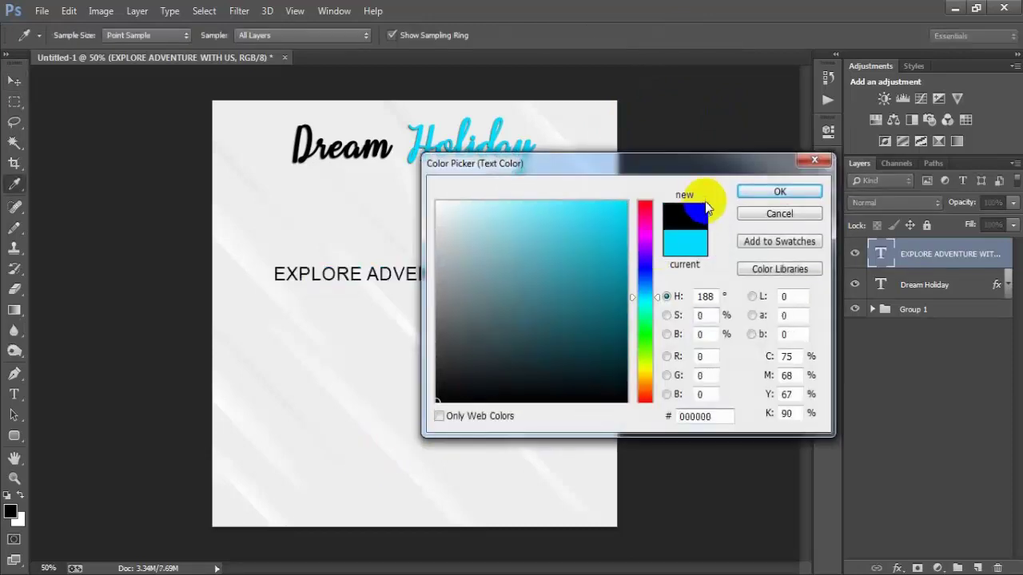
click(751, 196)
- Shrink the tagline to about 7.7 pt and place it just beneath the heading, starting at the left edge of "Dream"
key(ctrl+t)
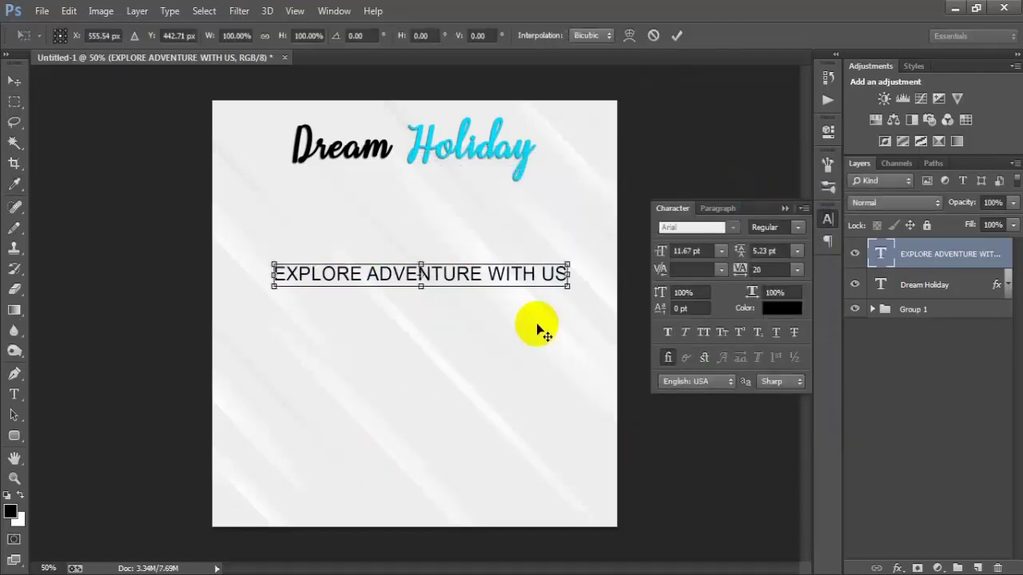
drag(565, 284, 520, 283)
click(676, 38)
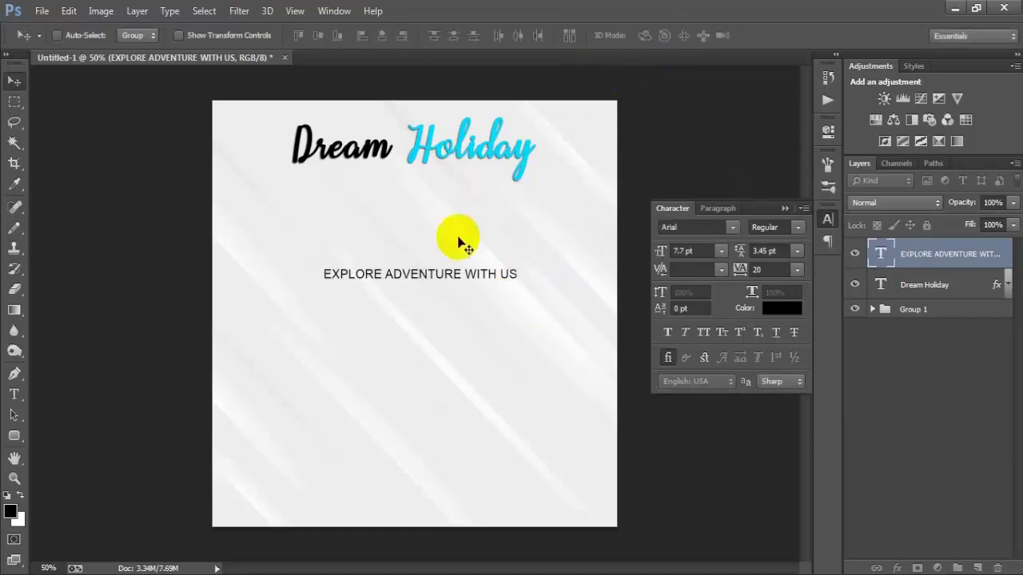
drag(445, 275, 415, 186)
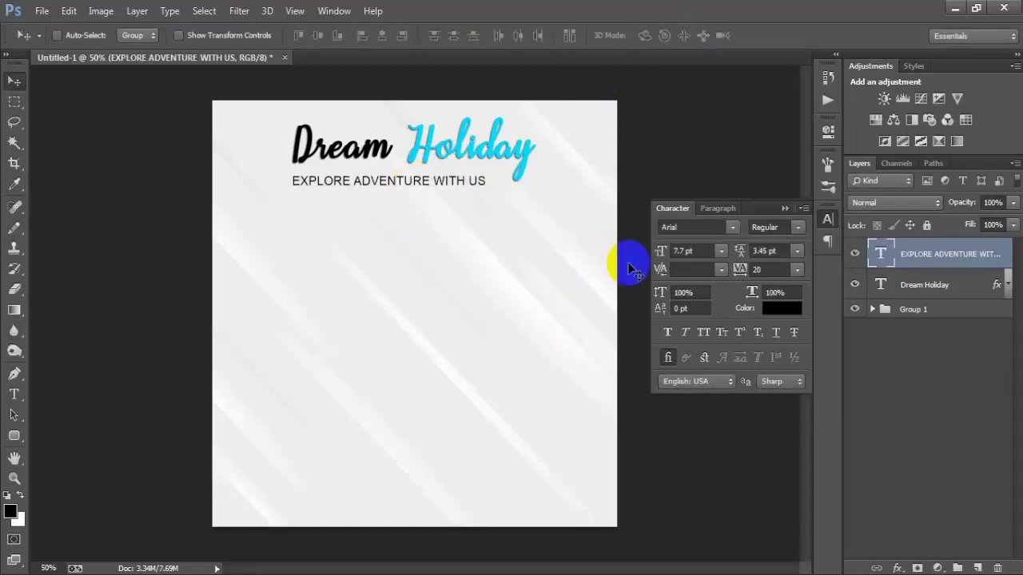
key(Up)
key(Up)
key(Up)
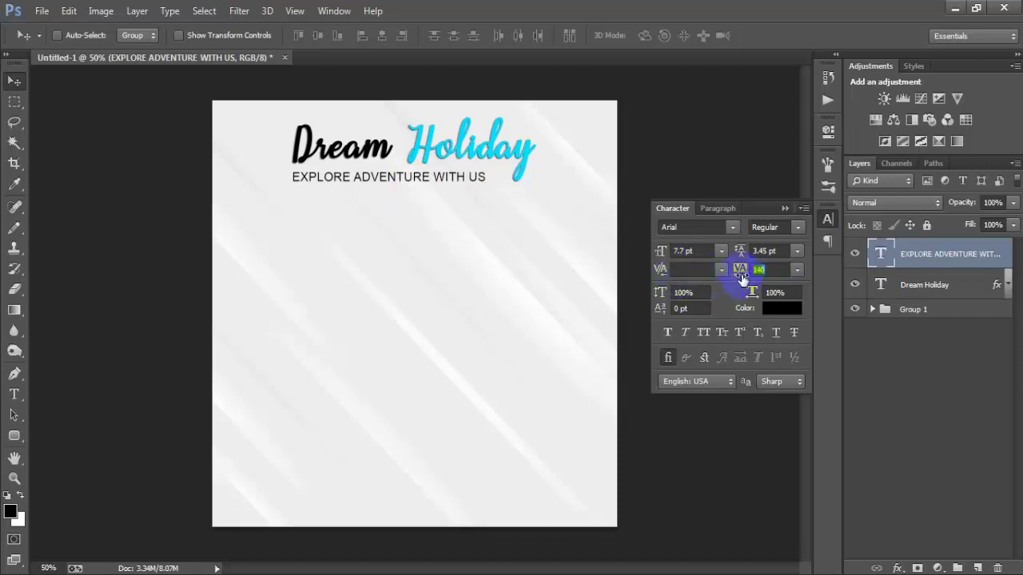
- Set the tagline's tracking to 140 and scale it down to about 85% with Free Transform
key(Return)
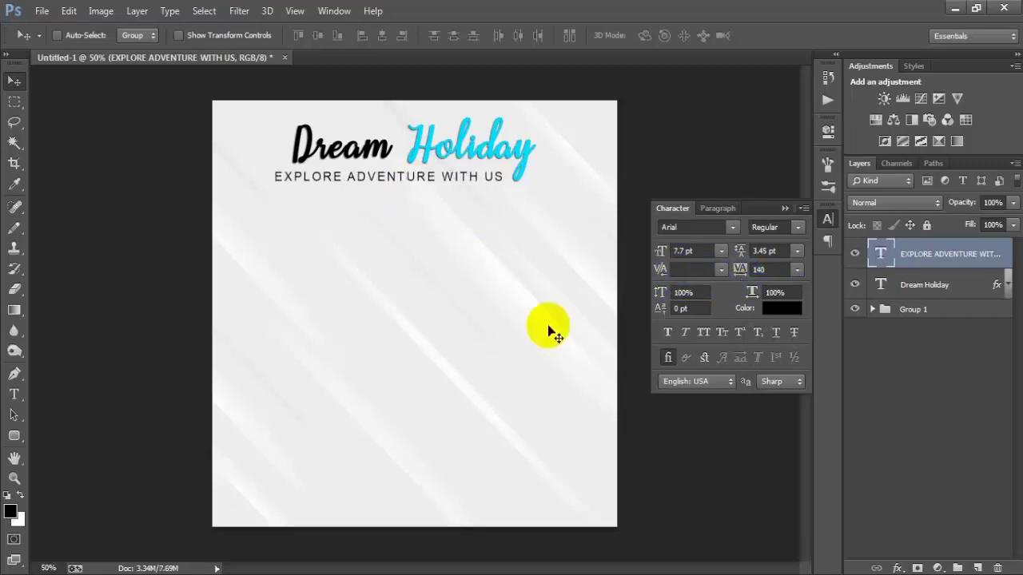
key(ctrl+t)
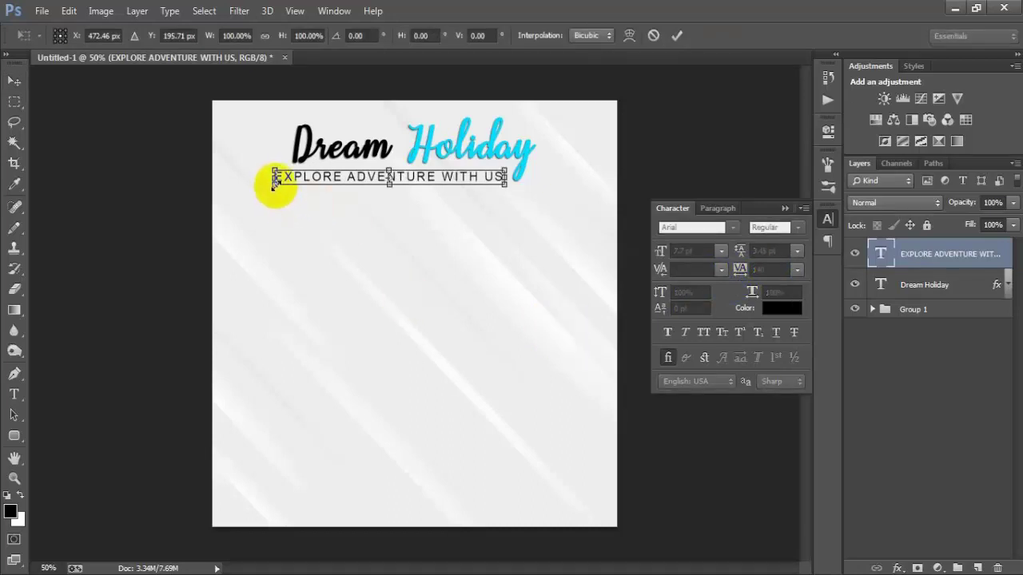
drag(274, 183, 291, 184)
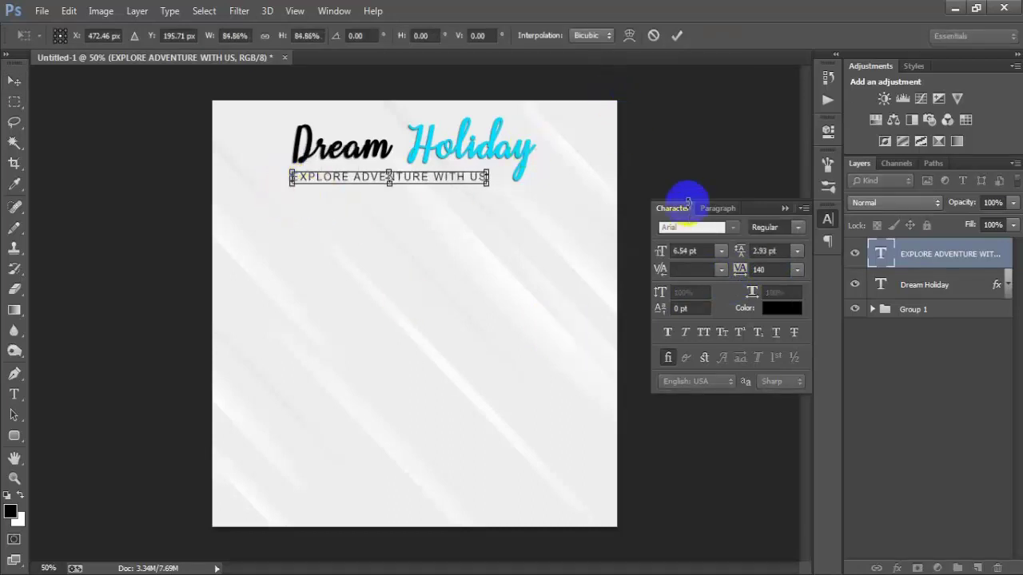
click(676, 35)
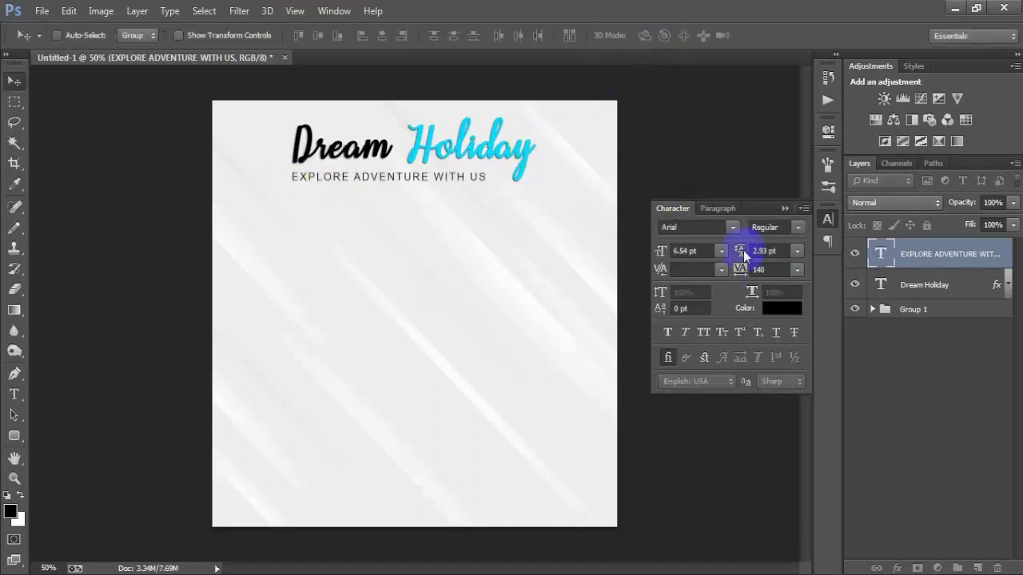
- Widen the tagline's tracking to 200 and nudge it right until its left edge lines up with "Dream"
click(785, 209)
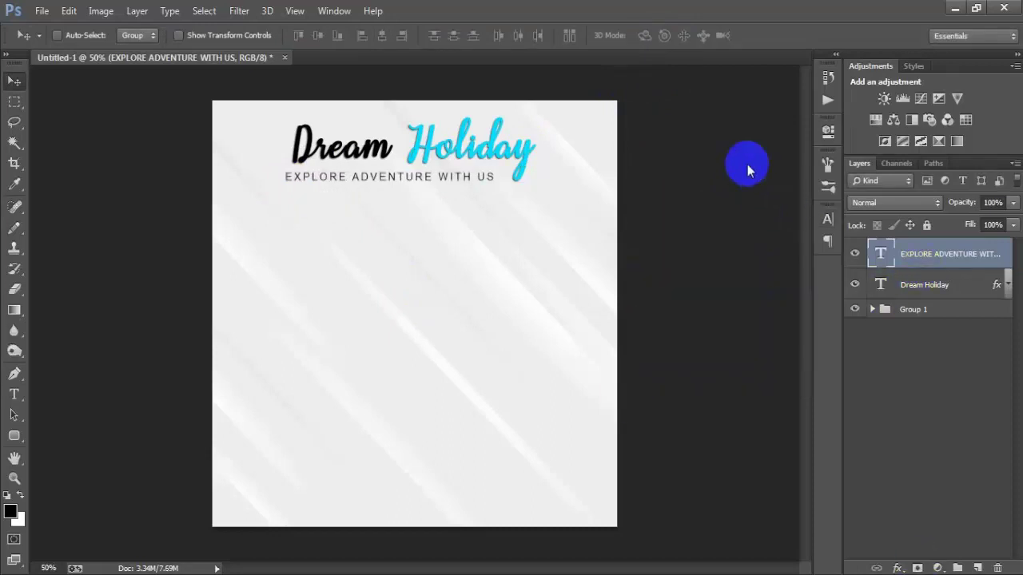
key(Right)
key(Right)
key(Right)
key(Right)
key(Right)
key(Right)
key(Right)
key(Right)
key(Right)
key(Right)
key(Right)
key(Right)
key(Right)
key(Right)
key(Right)
key(Right)
key(Right)
key(Right)
key(Right)
key(Right)
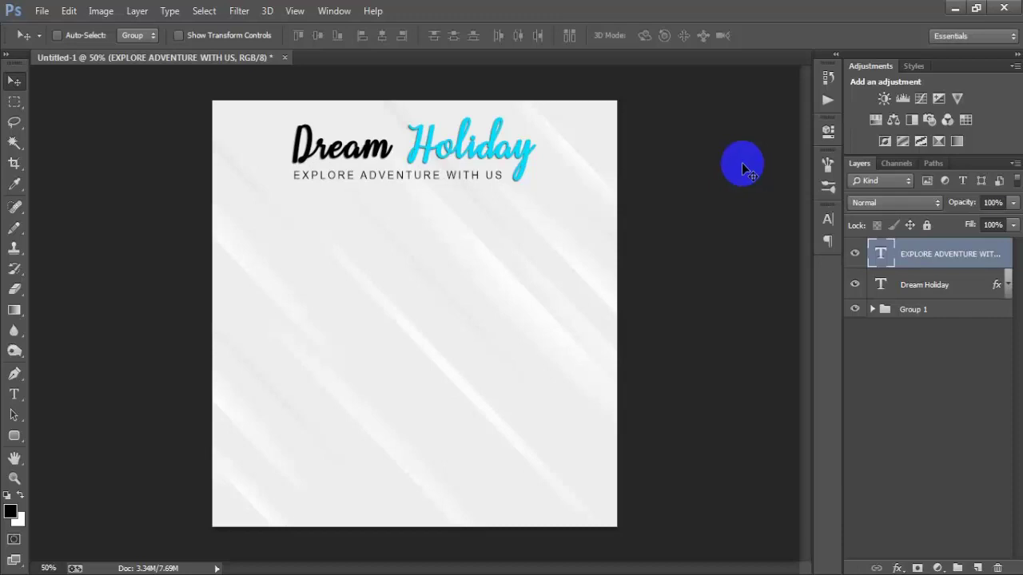
- Make only the word "ADVENTURE" in the tagline faux italic and underlined
click(828, 219)
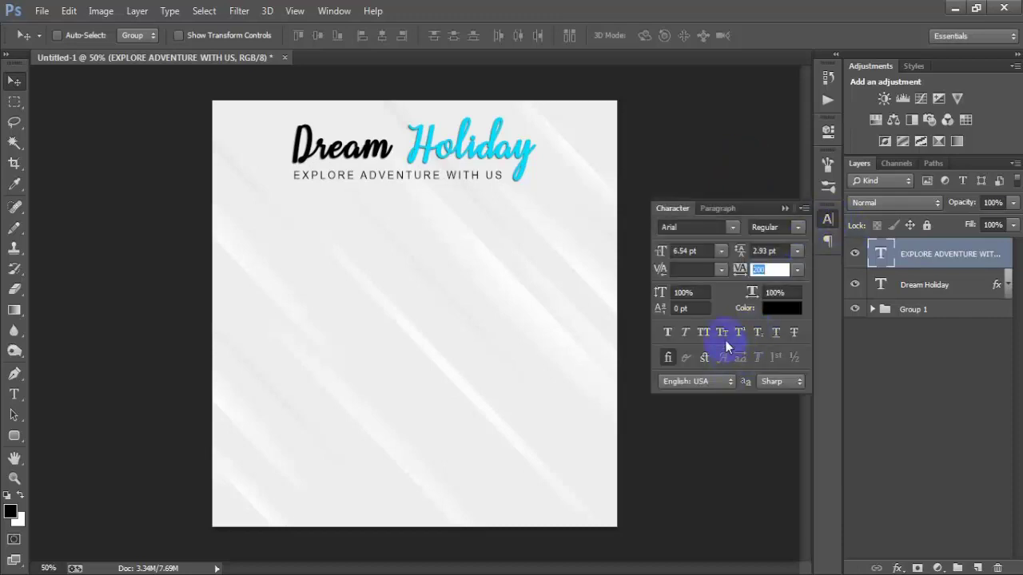
double_click(879, 258)
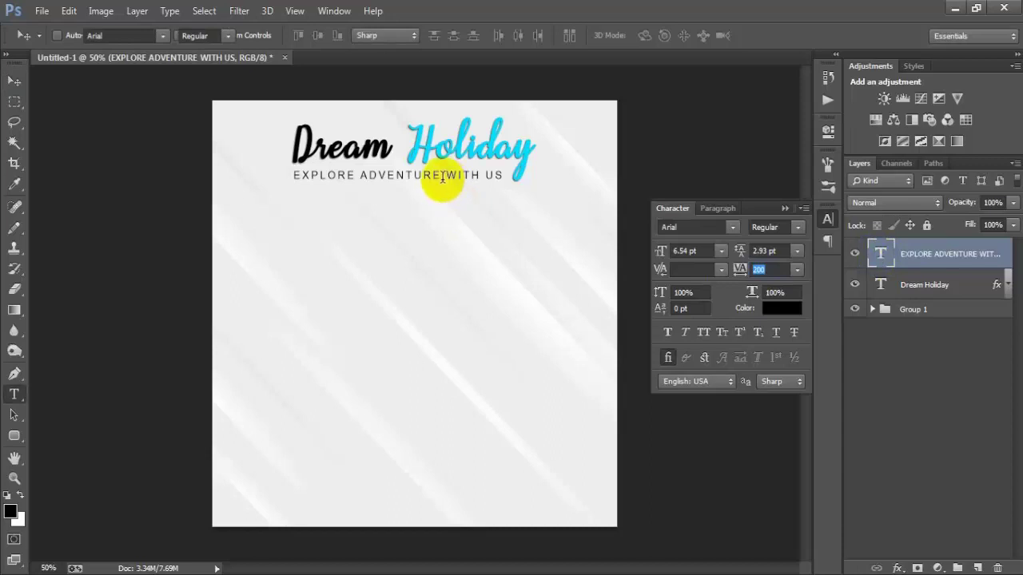
drag(443, 176, 366, 177)
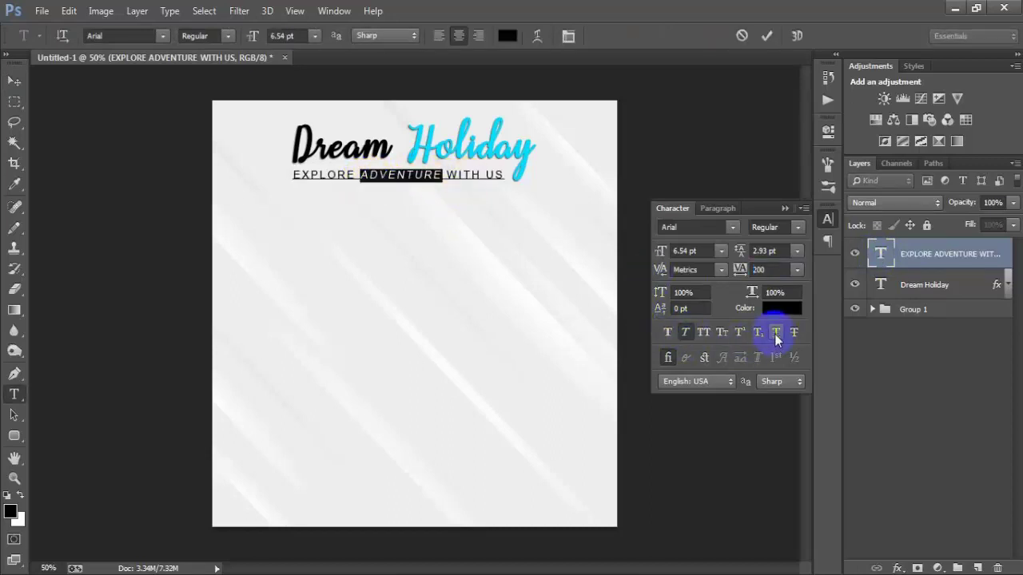
- Colour the selected word "ADVENTURE" 00DDFF by sampling the "Holiday" heading, and commit the text edit
click(781, 309)
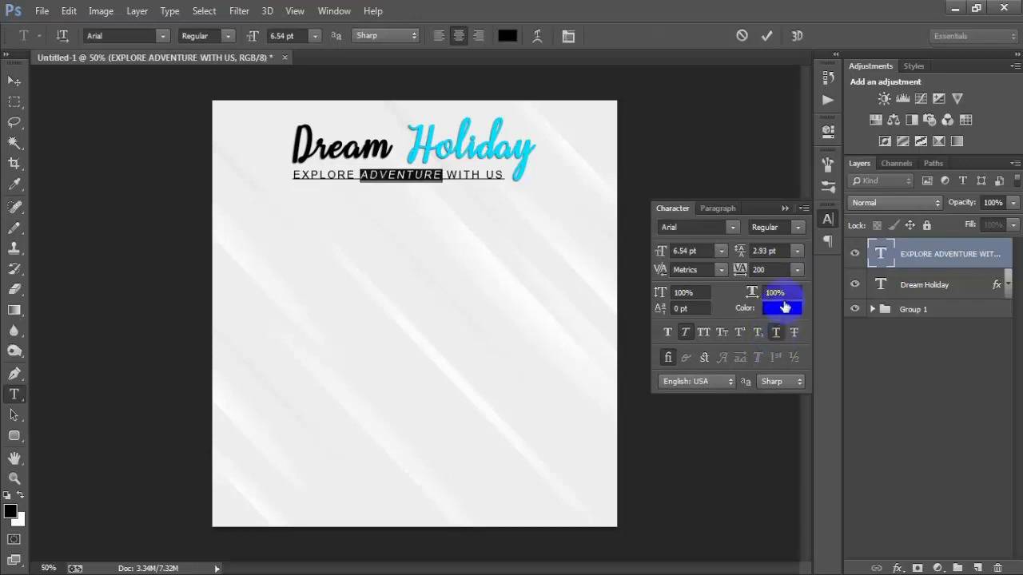
click(434, 142)
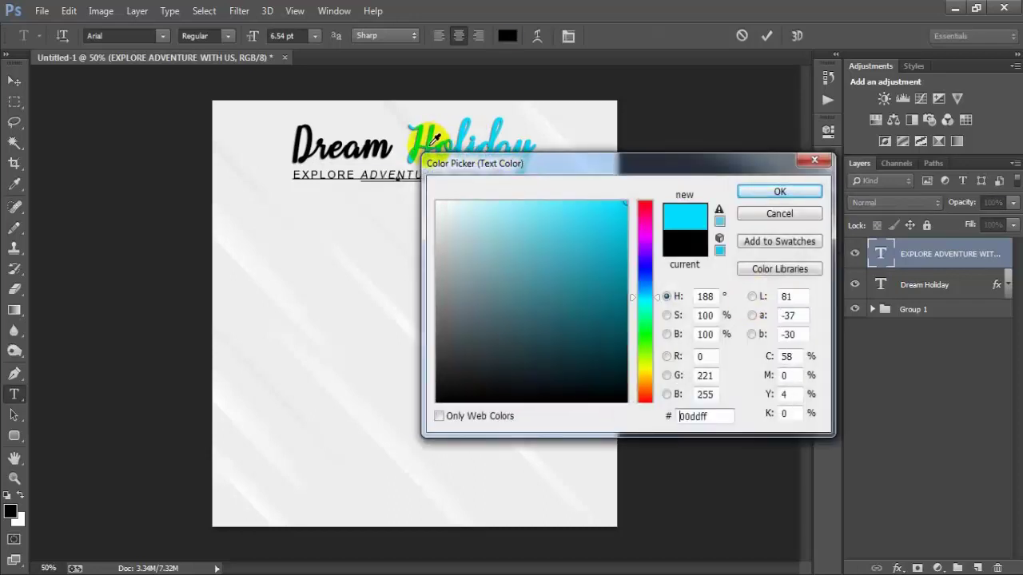
click(763, 191)
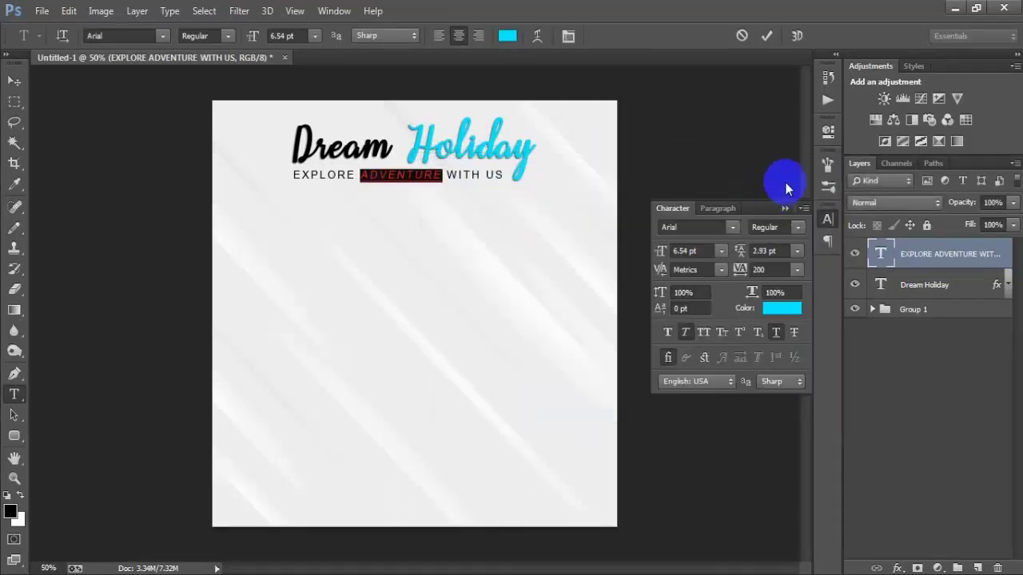
click(767, 36)
click(15, 80)
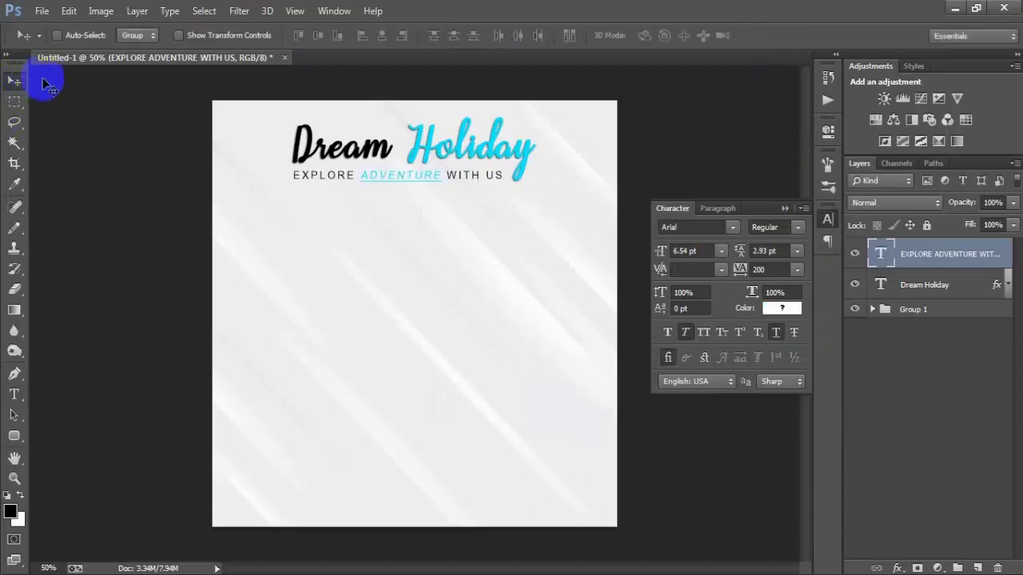
click(759, 229)
click(785, 208)
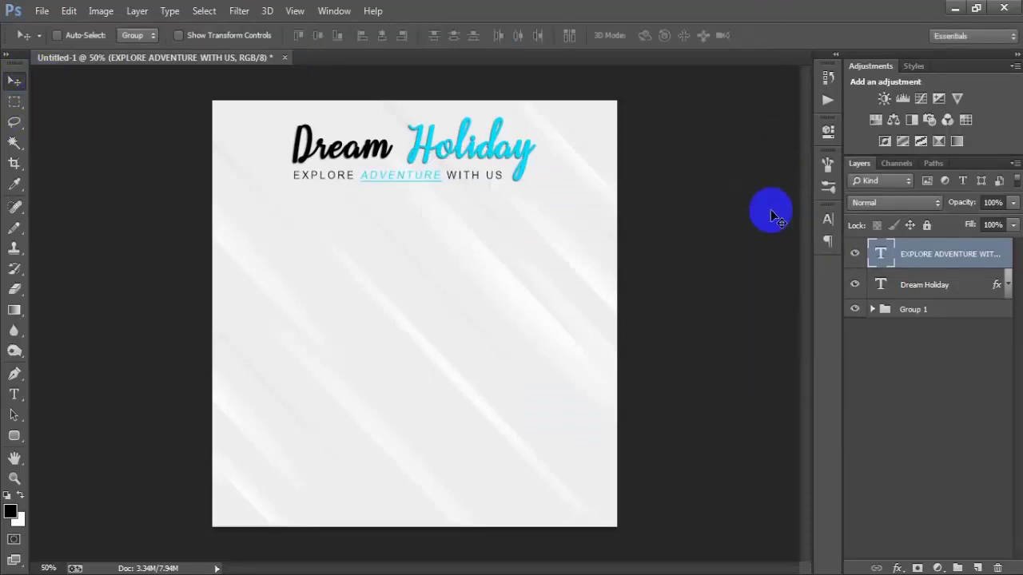
- Nudge the tagline slightly left and group it with the "Dream Holiday" heading layer
key(Left)
shift+click(991, 287)
key(ctrl+g)
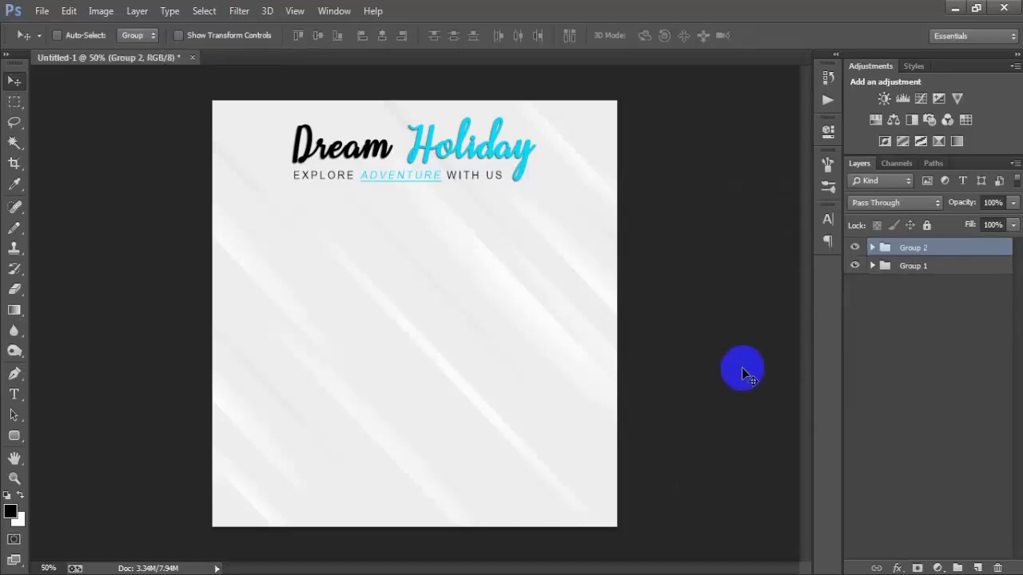
- Draw a black rounded rectangle about 272 × 510 px below the heading on the left, with all corner radii about 49 px
click(976, 569)
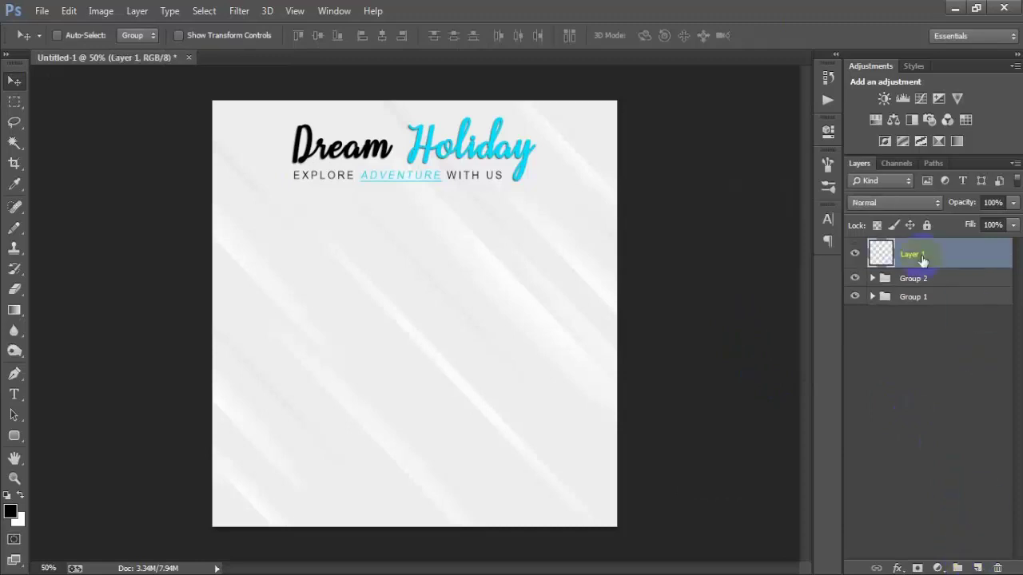
click(14, 435)
click(80, 448)
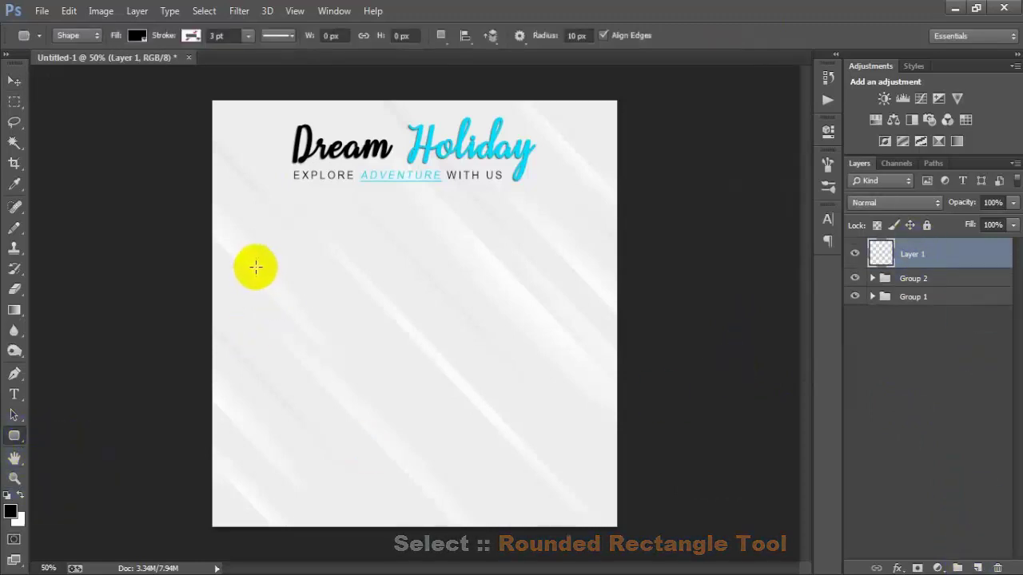
drag(263, 243, 364, 443)
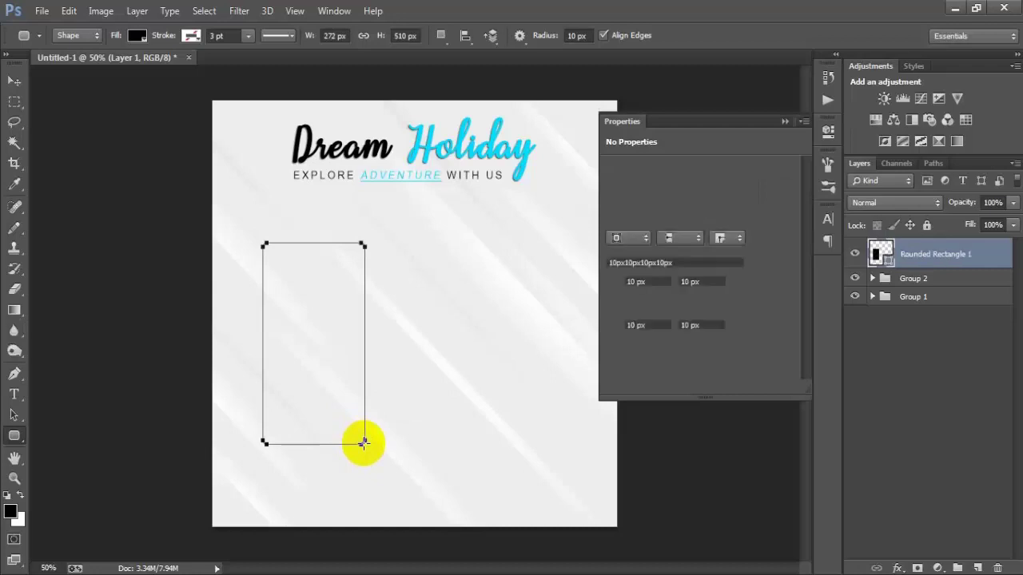
click(632, 282)
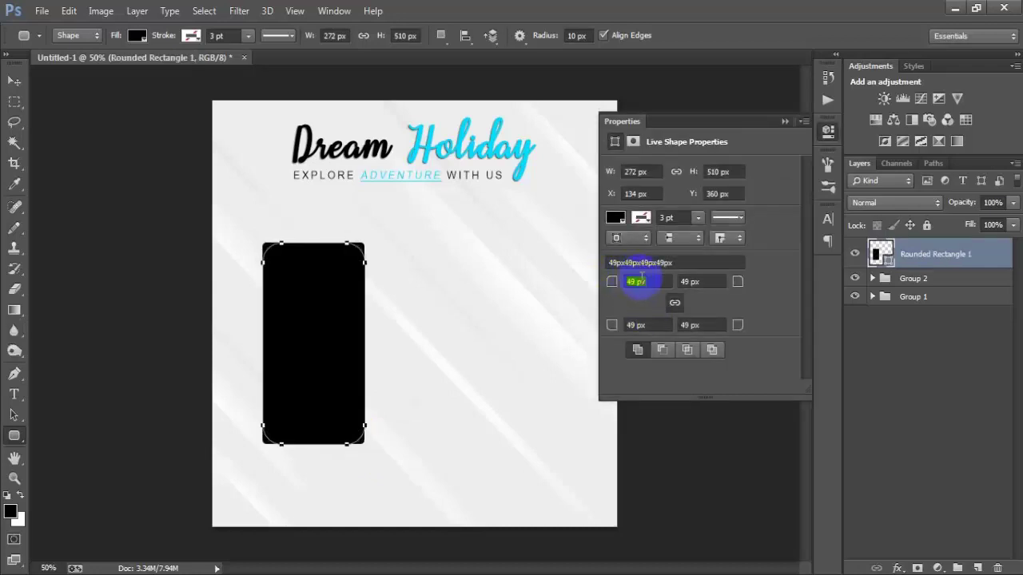
click(784, 122)
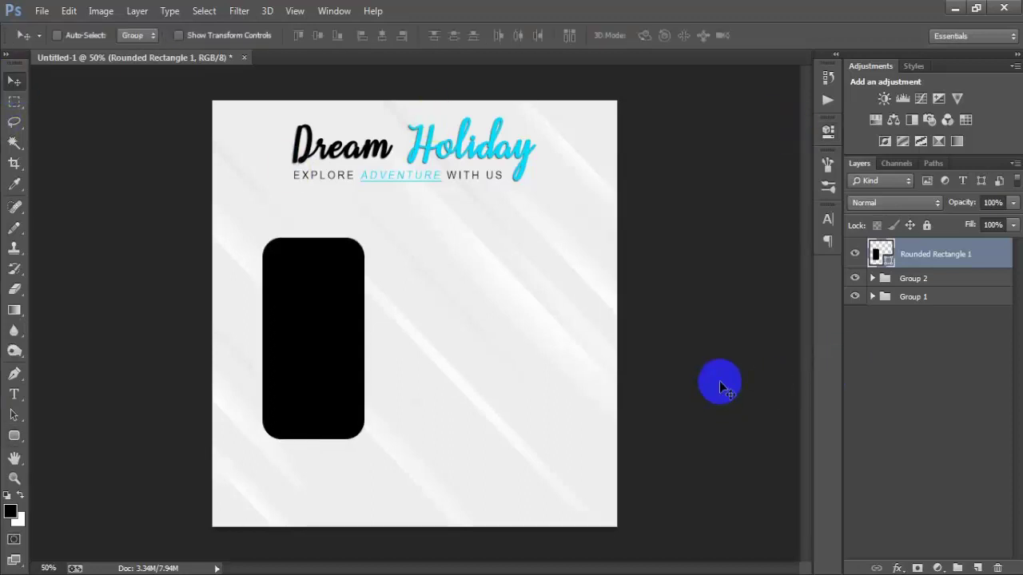
- Nudge the rounded rectangle slightly up and left on the canvas
key(shift+Up)
key(shift+Up)
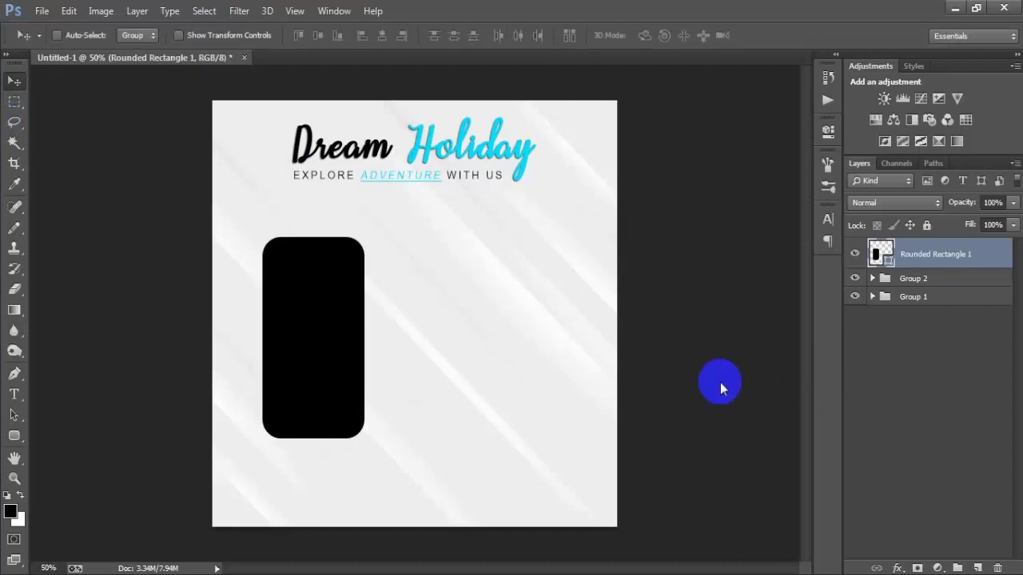
key(Left)
key(Left)
key(Left)
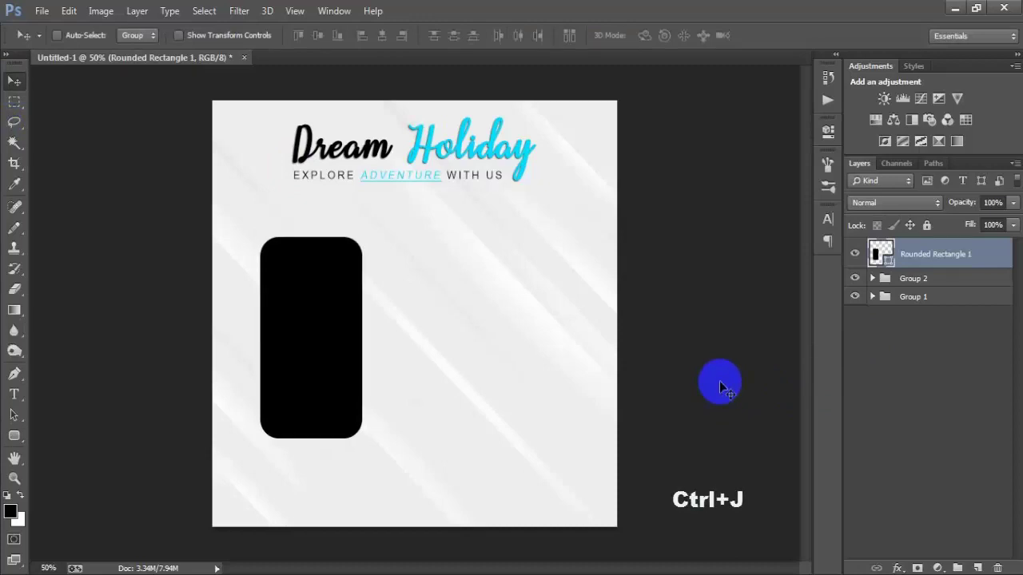
- Duplicate the rounded rectangle twice to form a row of three, and widen the middle copy to about 112%
key(ctrl+j)
drag(333, 369, 428, 366)
key(ctrl+j)
key(ctrl+t)
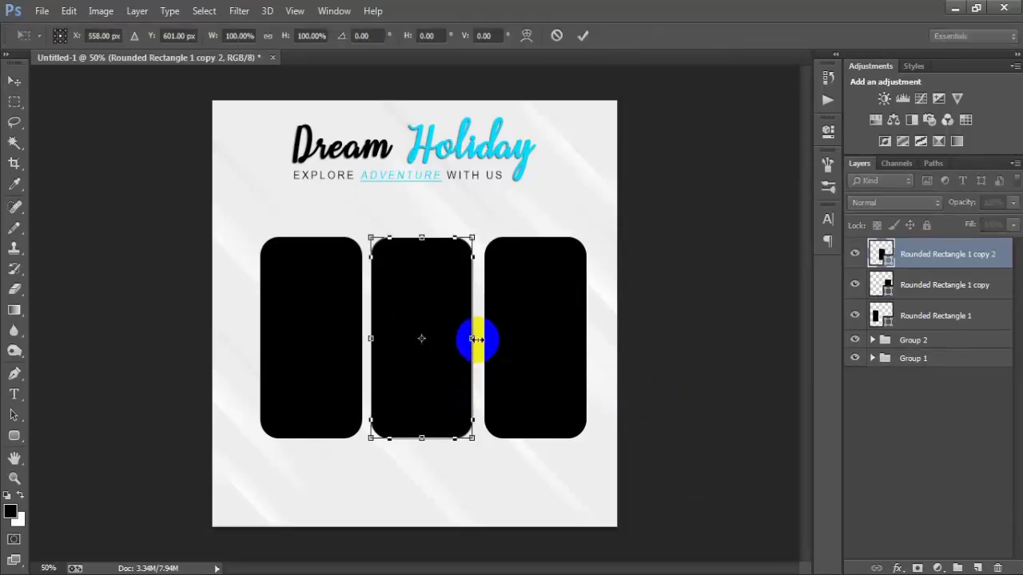
drag(472, 339, 479, 339)
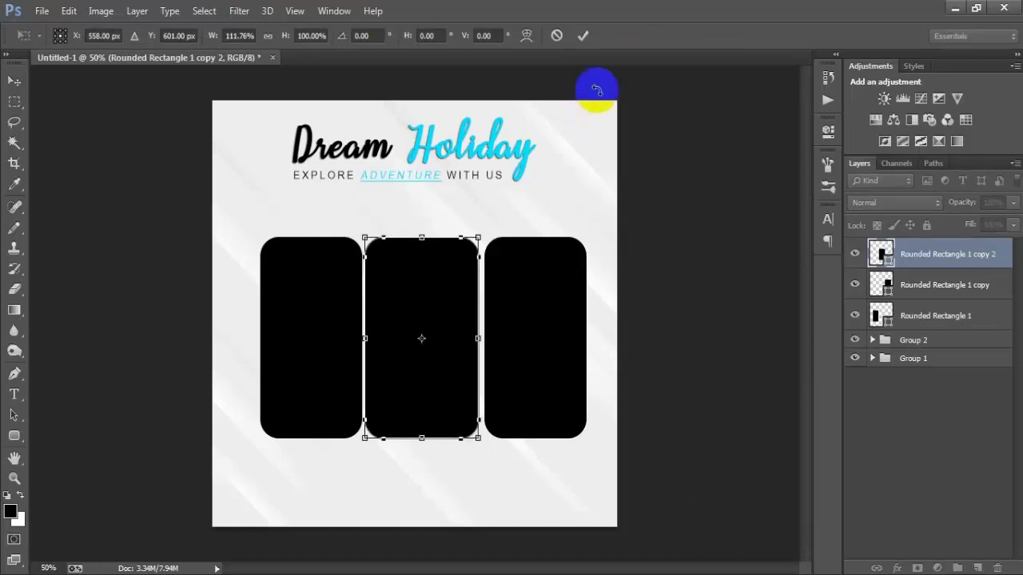
click(583, 35)
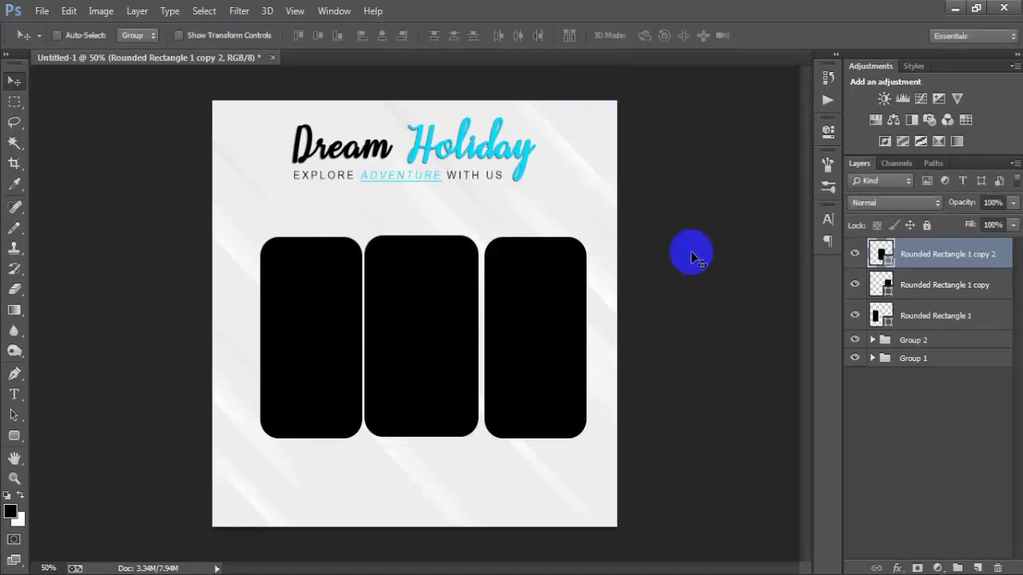
- Raise the middle rectangle about 60 px above the two outer ones
key(shift+Up)
key(shift+Up)
key(shift+Up)
key(shift+Up)
key(shift+Up)
key(shift+Up)
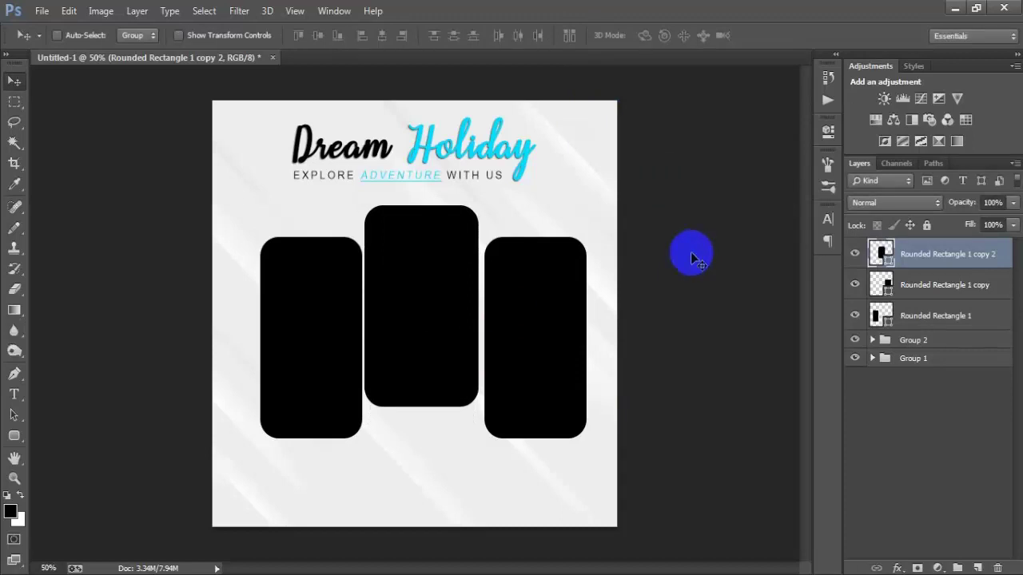
- Move the left rectangle about 16 px left to widen its gap to the middle one
click(912, 327)
key(Left)
key(Left)
key(Left)
key(Left)
key(Left)
key(Left)
key(Left)
key(Left)
key(Left)
key(Left)
key(Left)
key(Left)
key(Left)
key(Left)
key(Left)
key(Left)
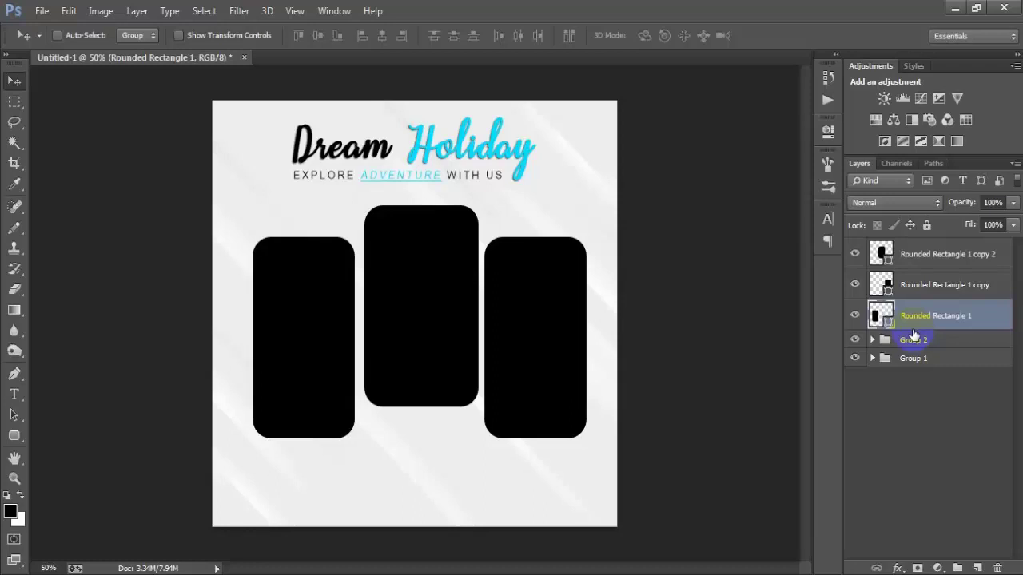
- Fine-tune the middle rectangle's horizontal position and shift the right rectangle about 10 px right to even out the gaps
click(976, 262)
key(Left)
key(Left)
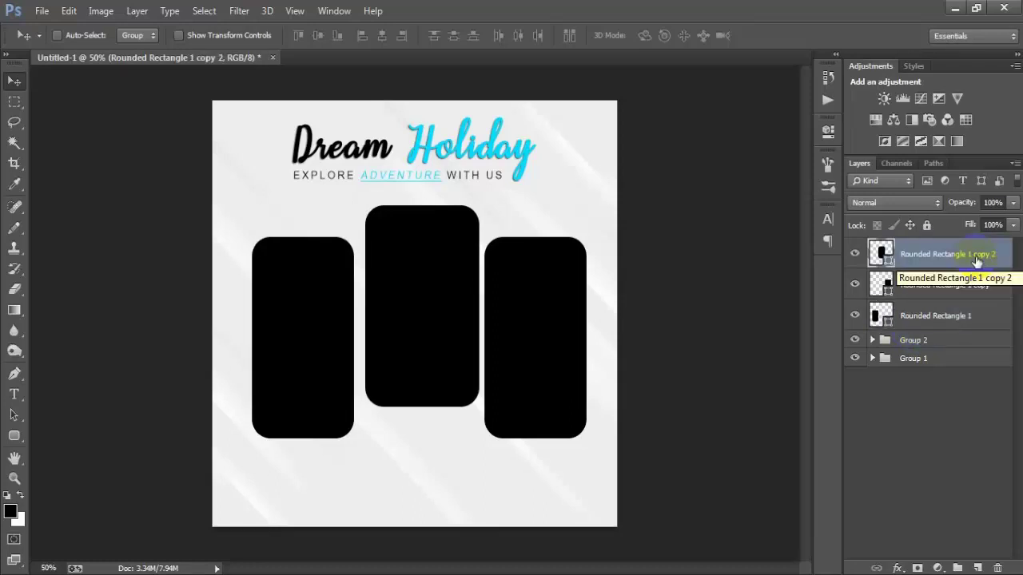
click(959, 290)
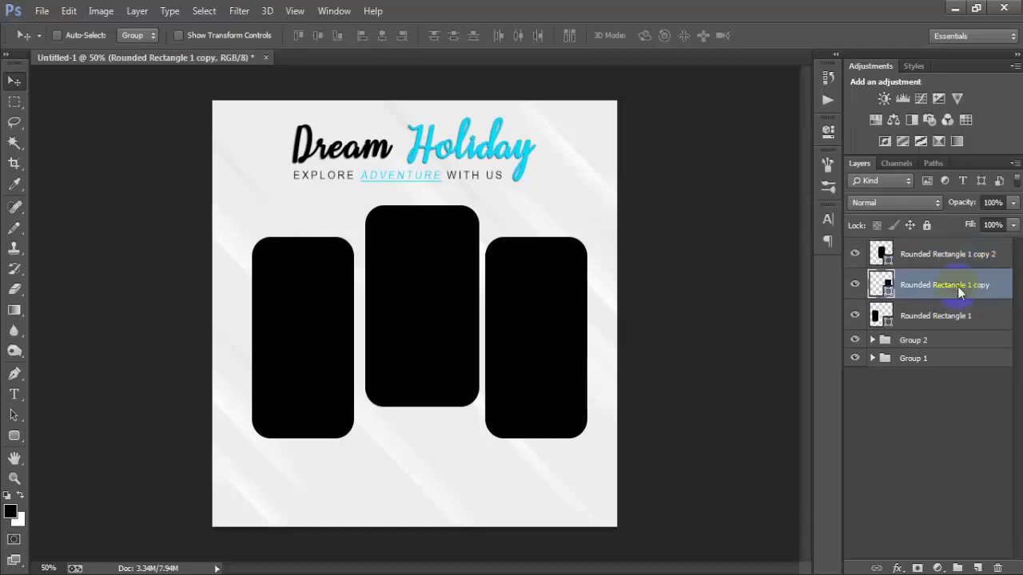
key(Right)
key(Right)
key(Right)
key(Right)
key(Right)
key(Right)
key(Right)
key(Right)
key(Right)
key(Right)
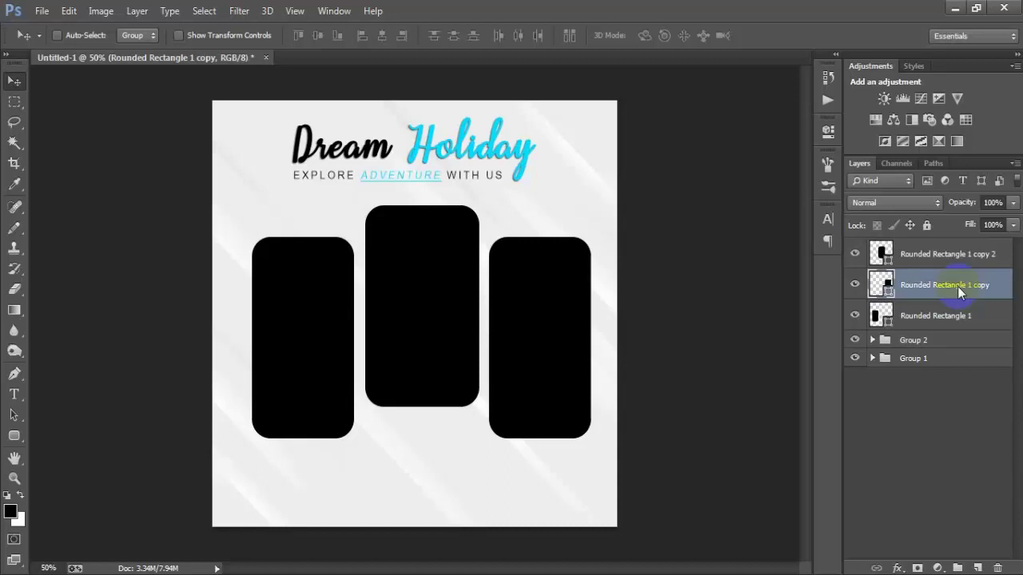
key(Right)
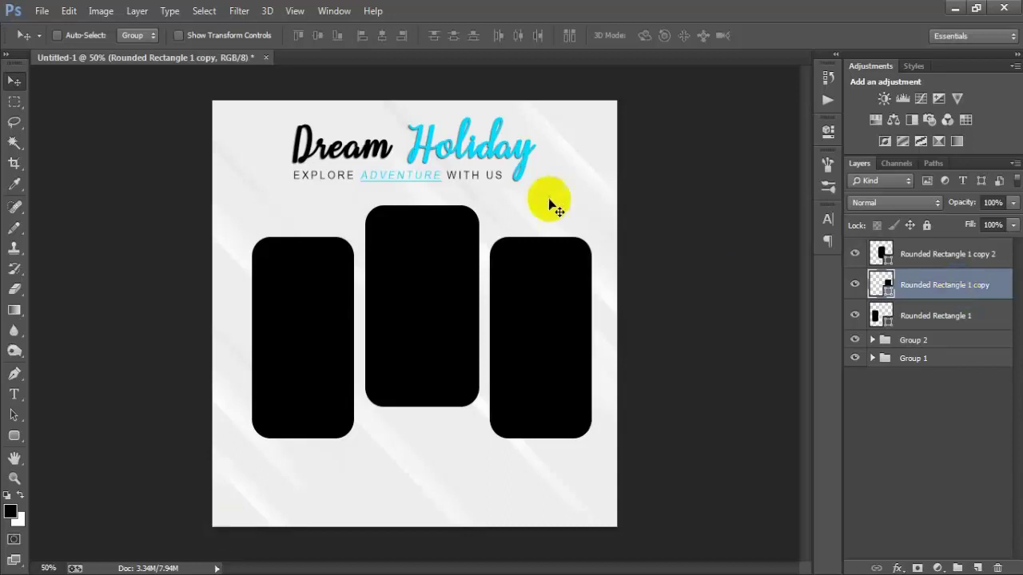
- Distribute the three rectangles by their horizontal centres, nudge them about 4 px left and group them
click(947, 249)
shift+click(923, 309)
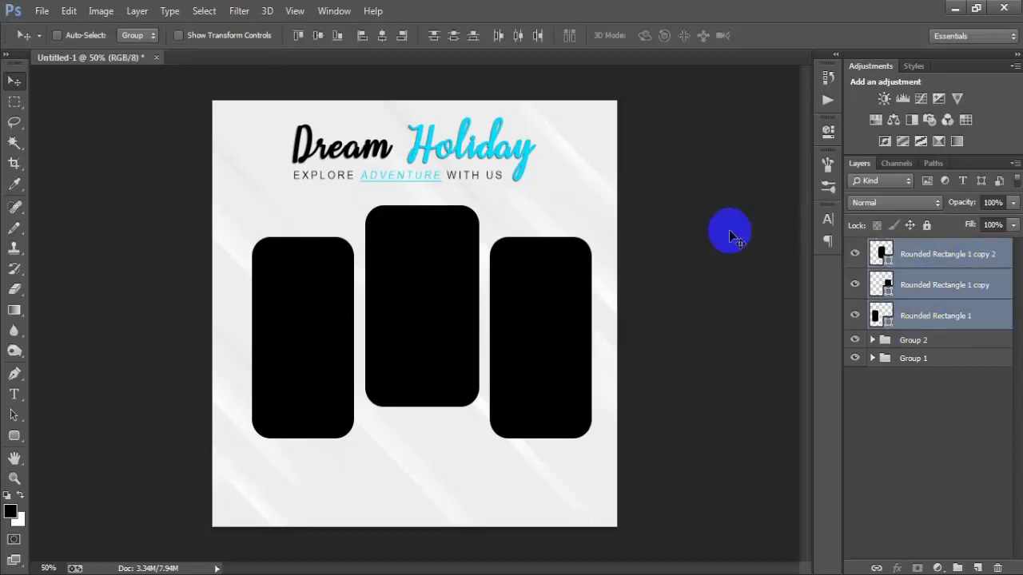
click(515, 39)
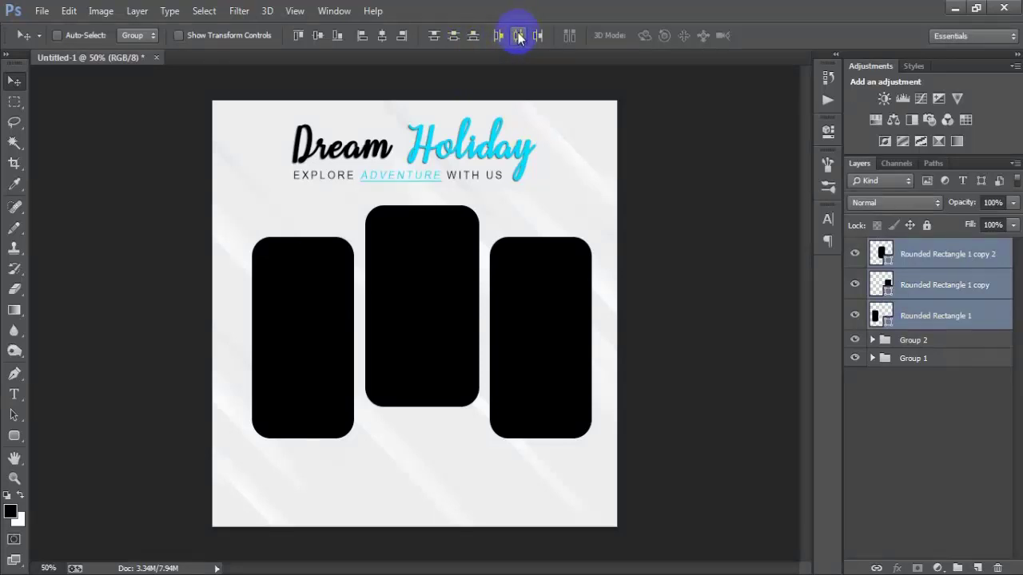
key(Left)
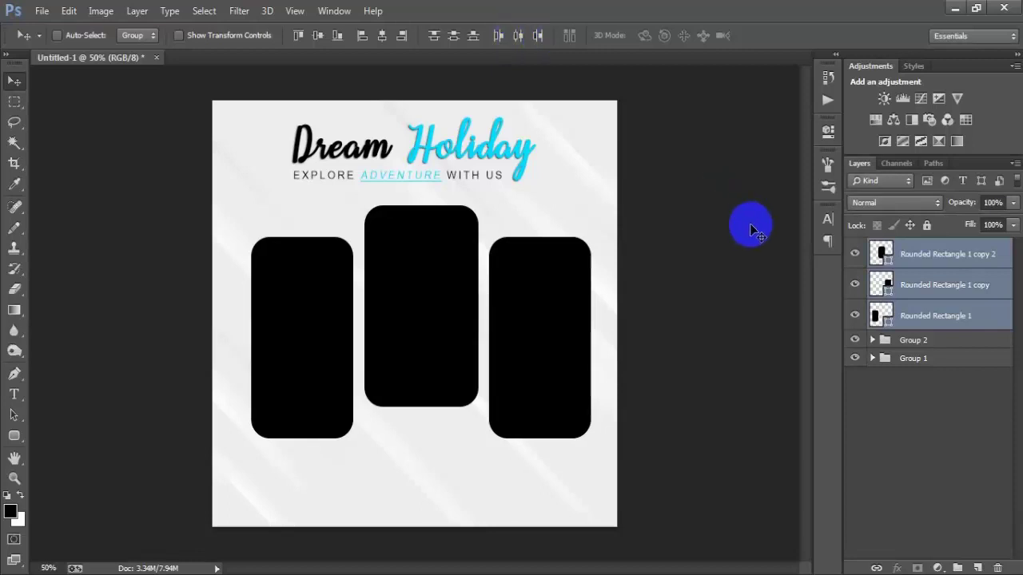
key(Left)
key(Left)
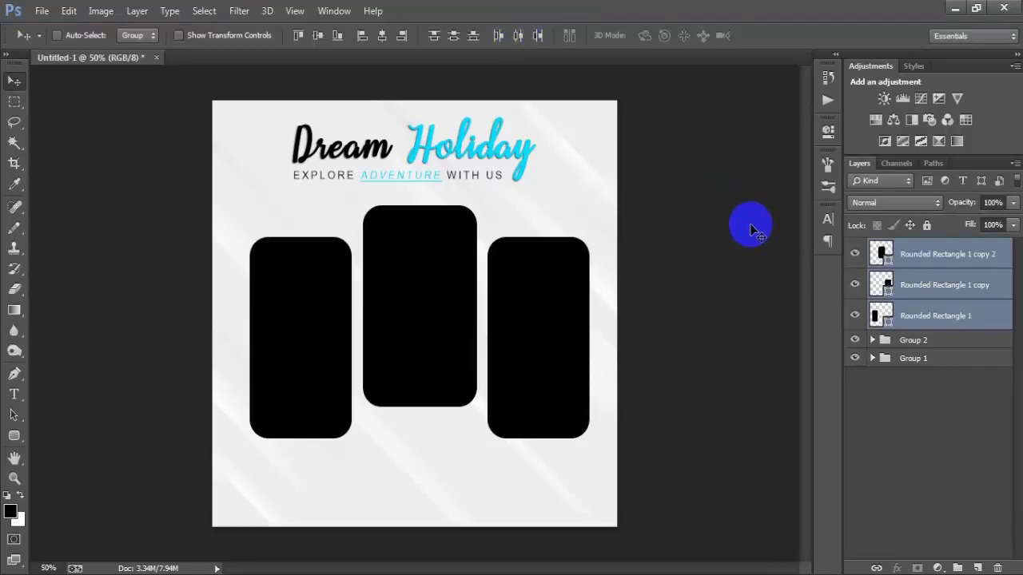
key(Right)
key(Left)
key(ctrl+g)
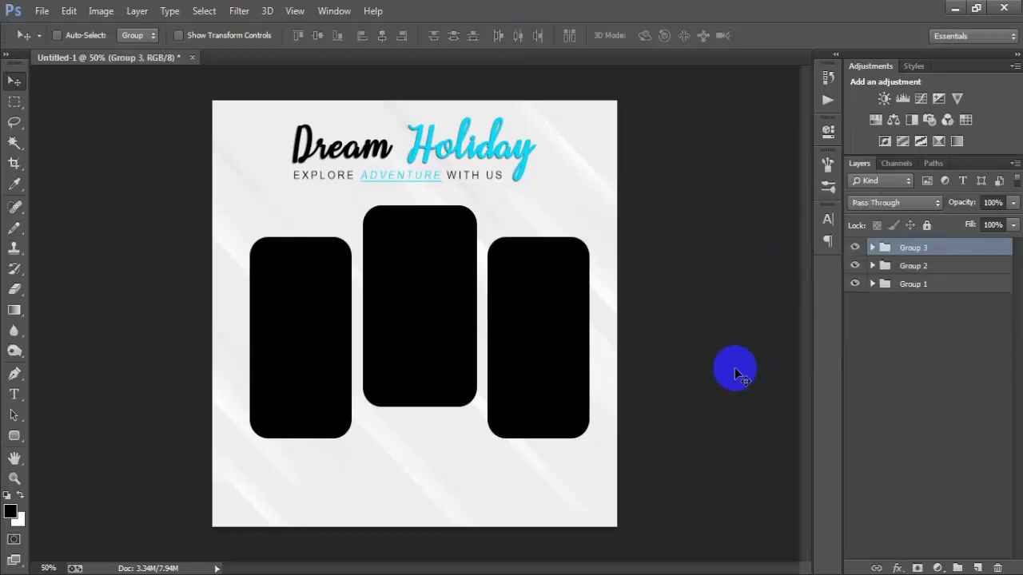
- Centre the rectangle group horizontally on the background's Layer 0, then nudge the group about 2 px right
click(873, 285)
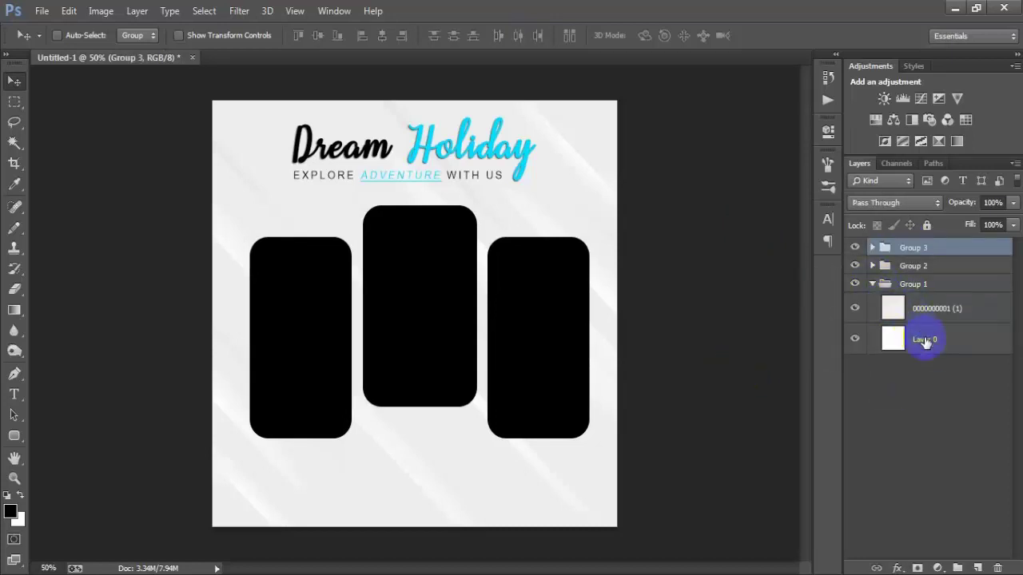
ctrl+click(899, 341)
click(381, 37)
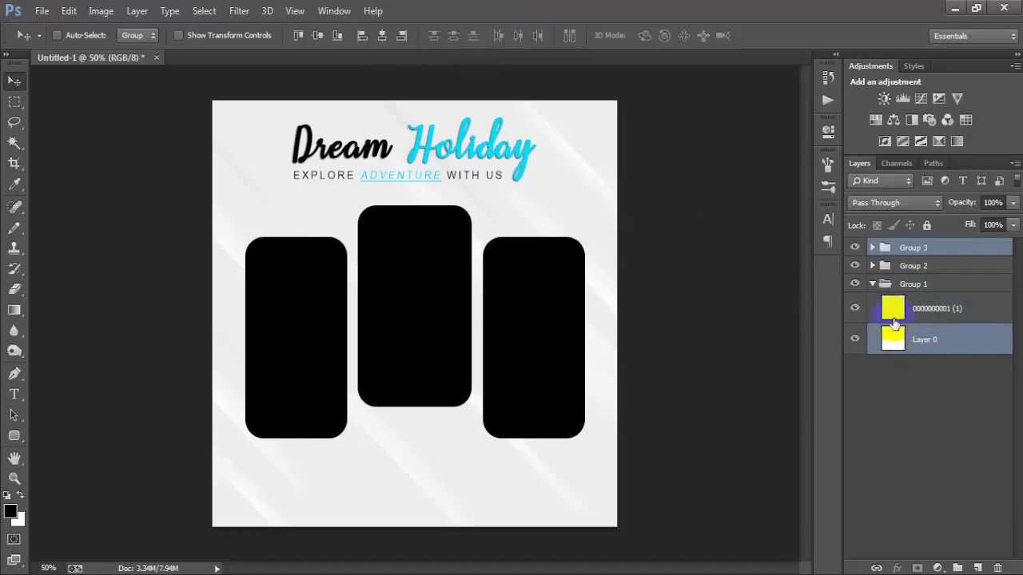
click(872, 284)
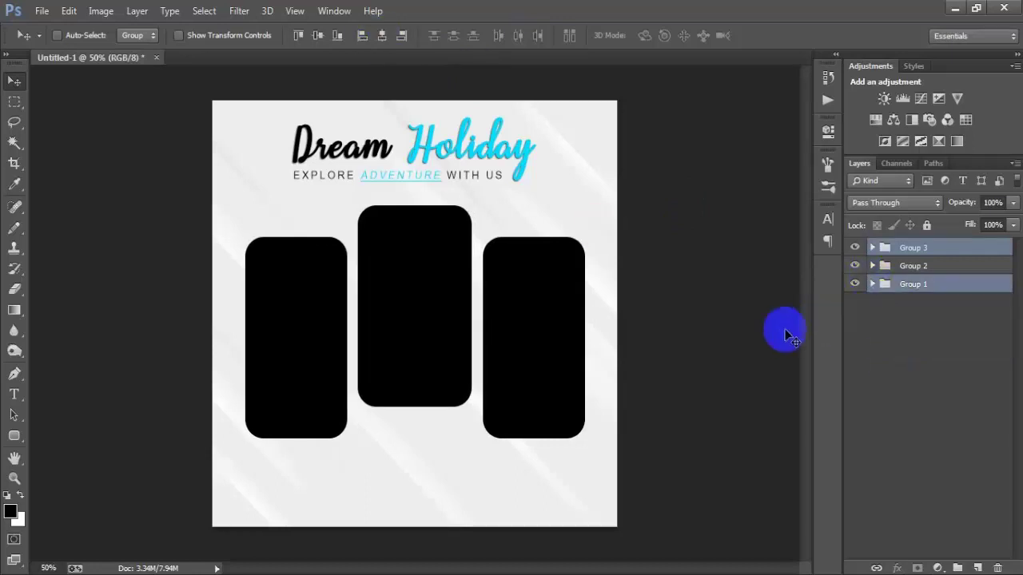
click(931, 249)
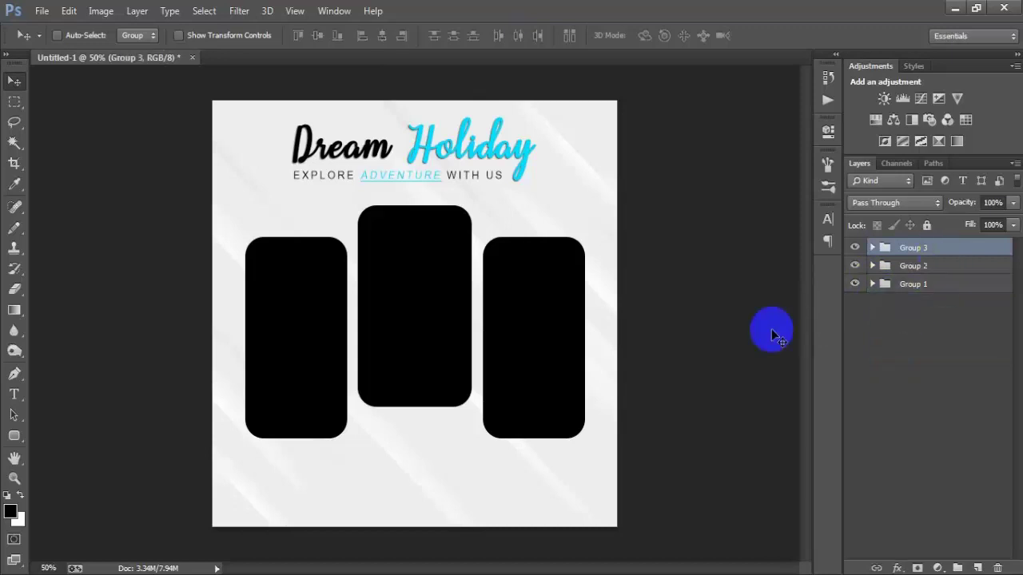
key(Right)
key(Right)
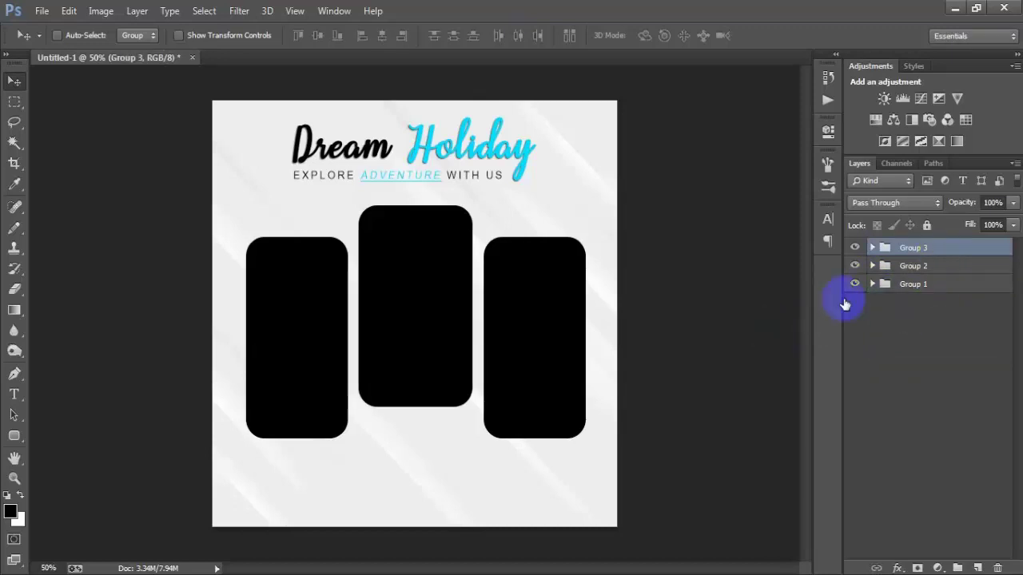
- Rasterize the three rounded rectangle layers inside Group 3
click(872, 248)
click(932, 274)
shift+click(931, 336)
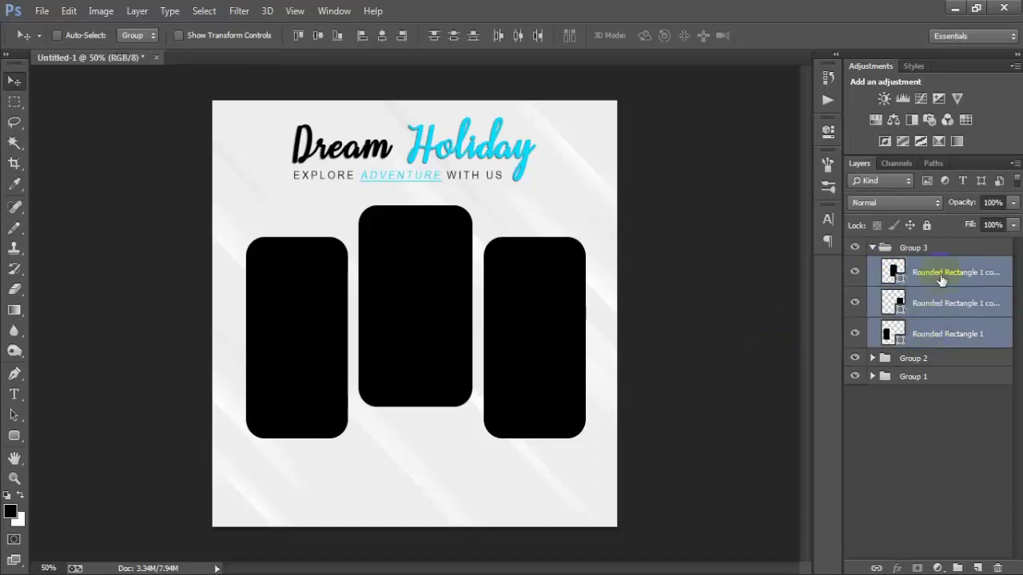
right_click(939, 294)
click(669, 221)
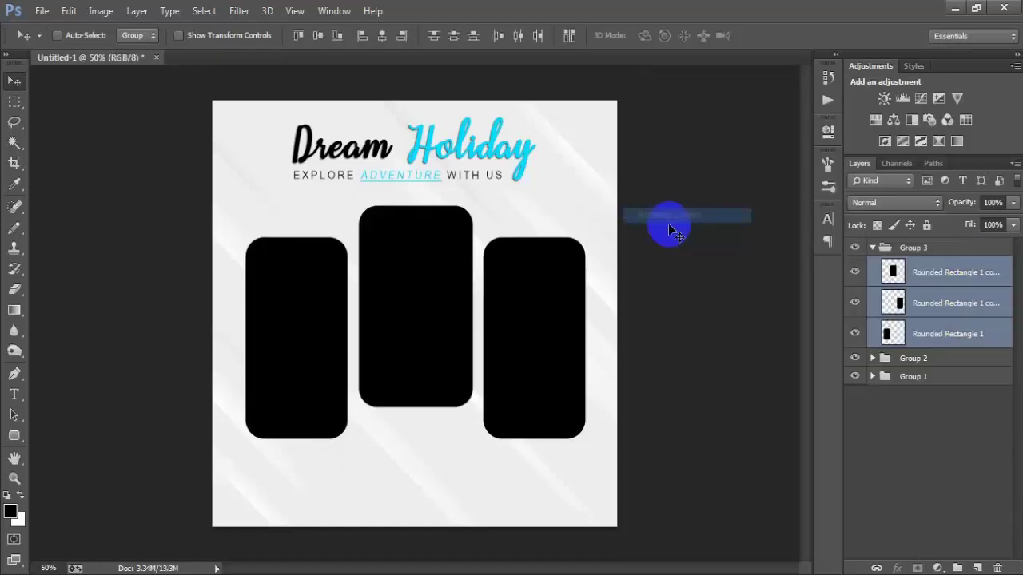
click(868, 335)
click(855, 336)
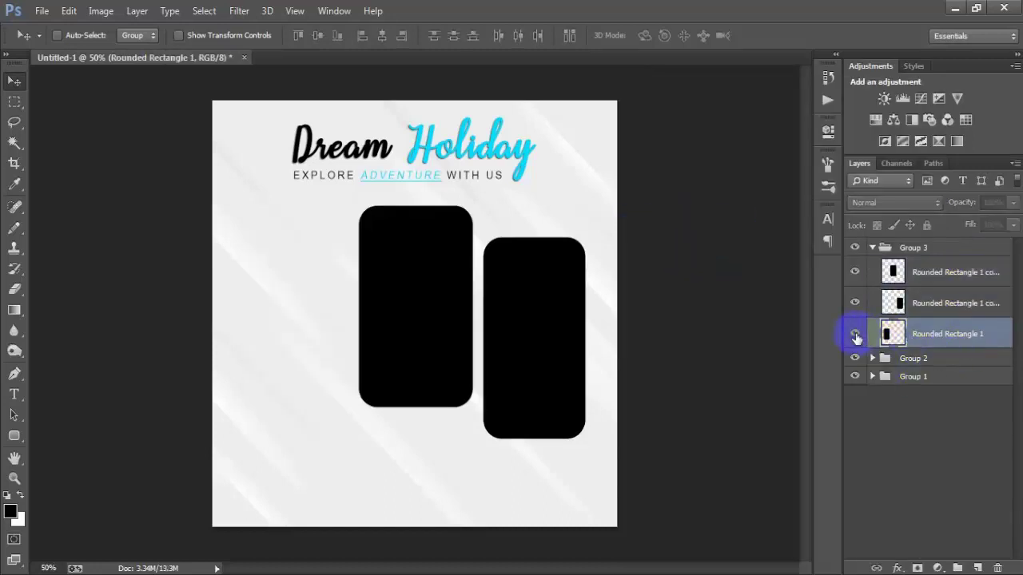
click(855, 335)
click(41, 11)
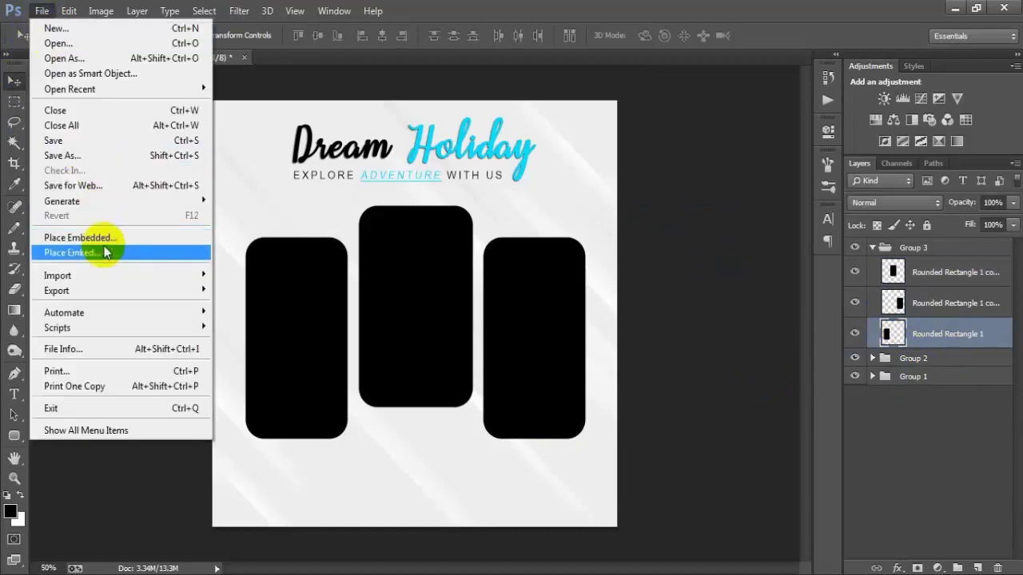
click(76, 252)
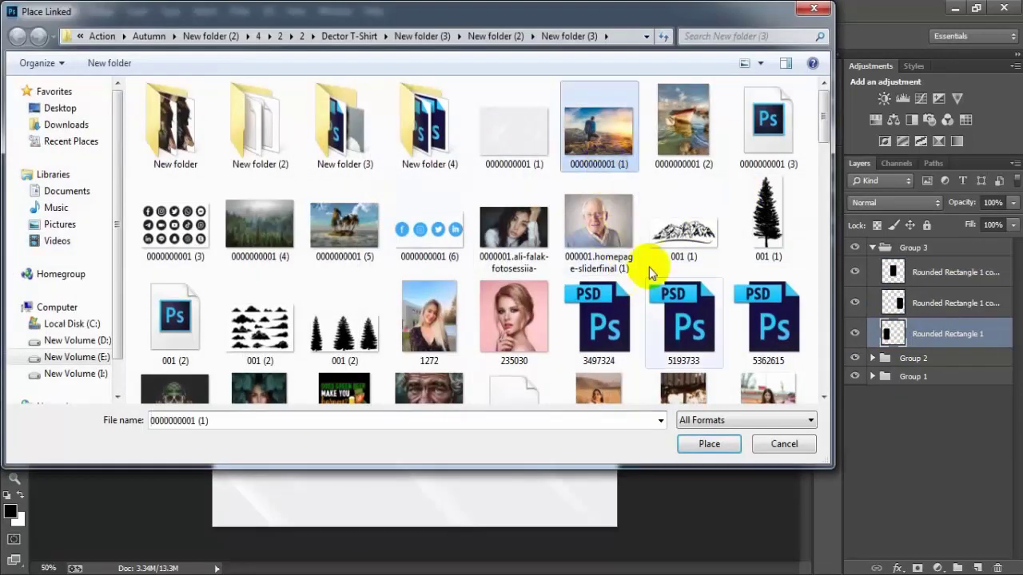
click(692, 445)
drag(465, 352, 386, 359)
click(524, 35)
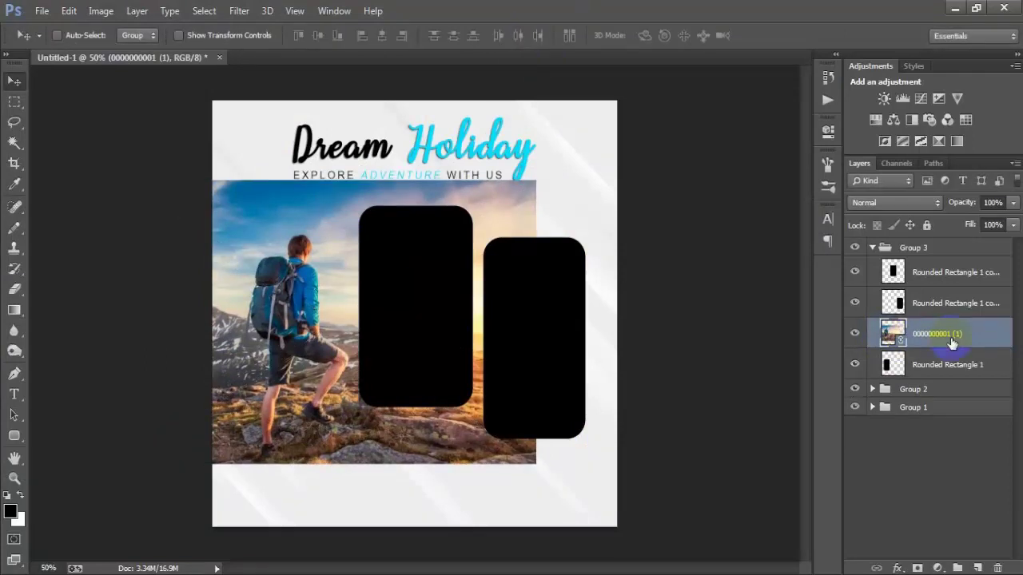
- Clip the hiker photo to the left rounded rectangle and scale it to about 29%, fitting the hiker inside the frame
right_click(946, 340)
click(679, 369)
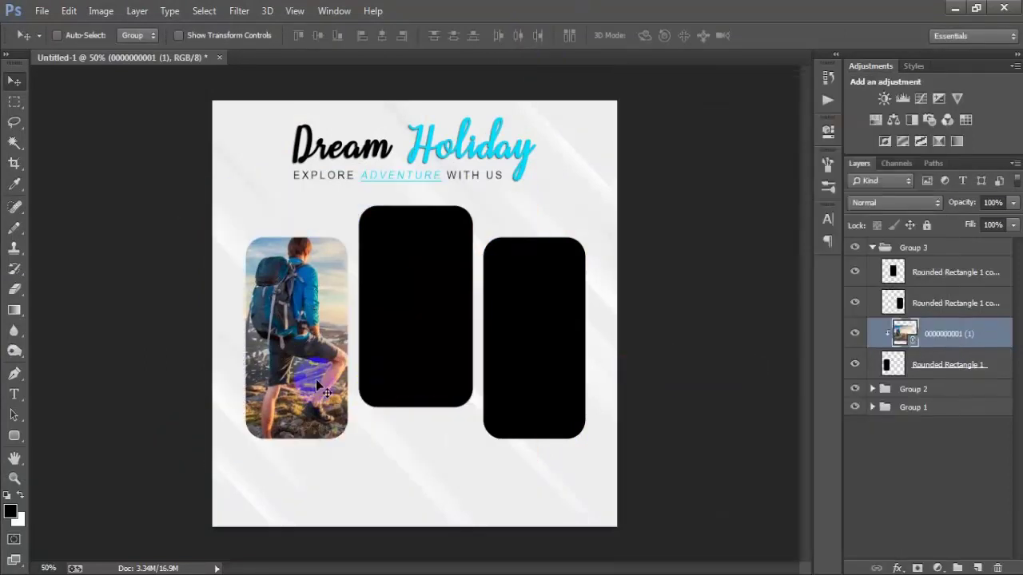
key(ctrl+t)
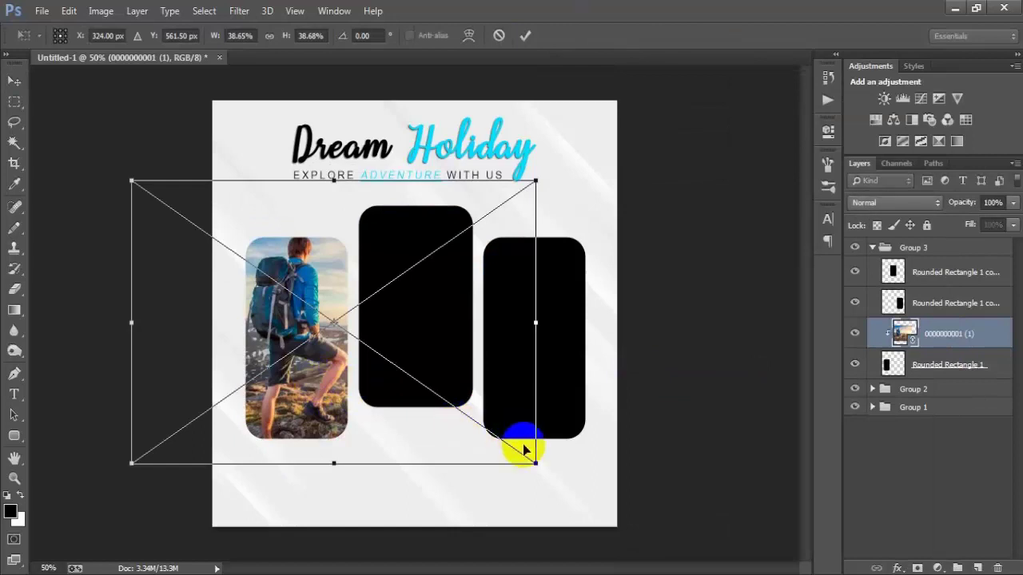
drag(534, 464, 449, 402)
drag(312, 350, 298, 367)
drag(432, 418, 466, 453)
drag(310, 417, 302, 418)
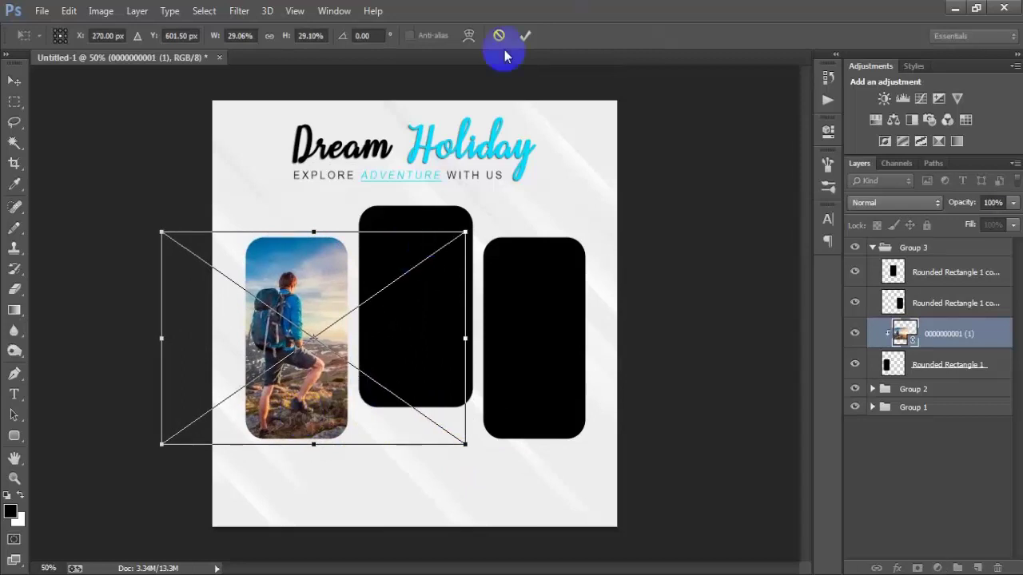
click(525, 35)
click(951, 306)
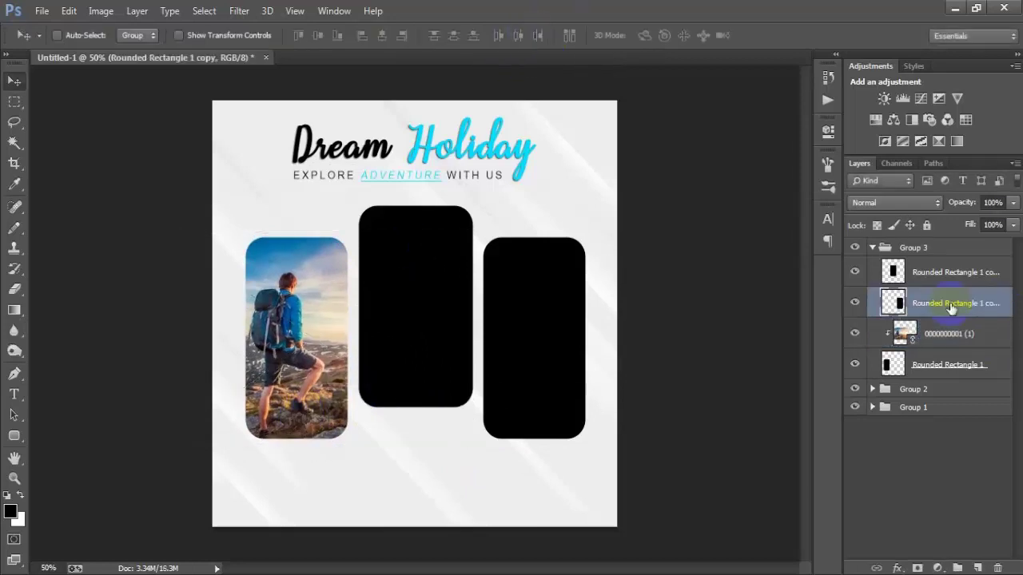
click(854, 304)
click(854, 304)
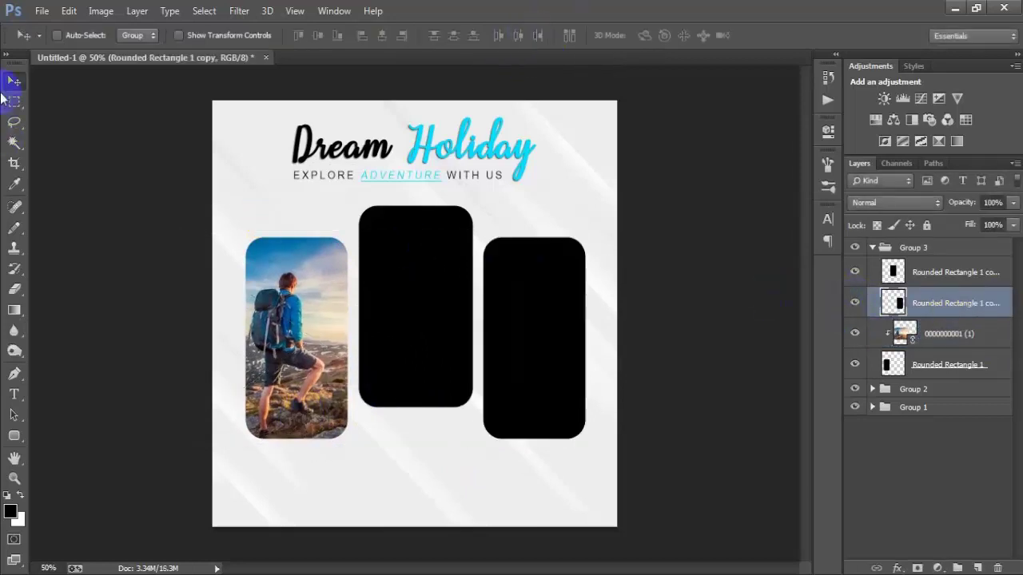
click(42, 10)
click(111, 252)
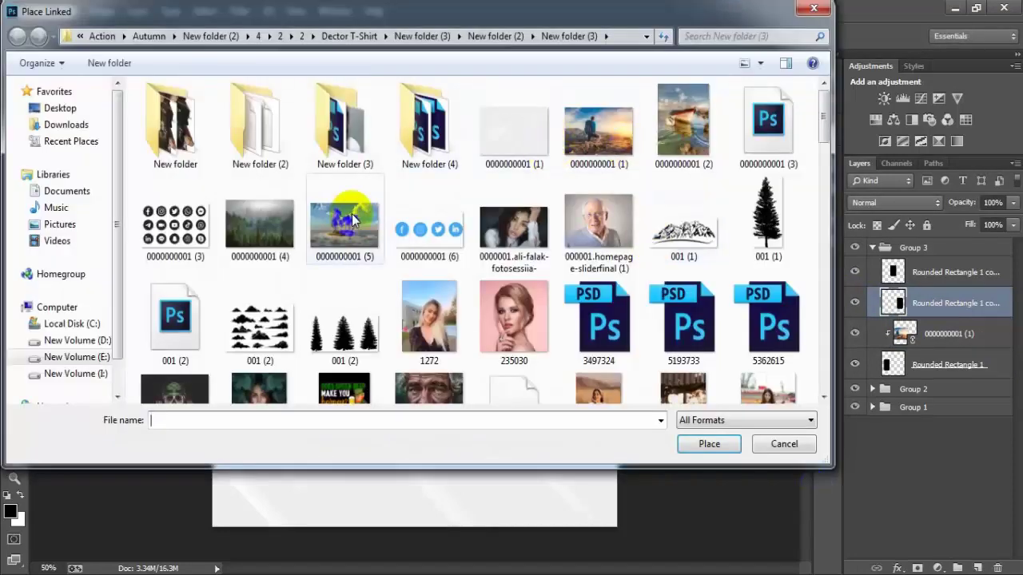
click(683, 127)
click(692, 444)
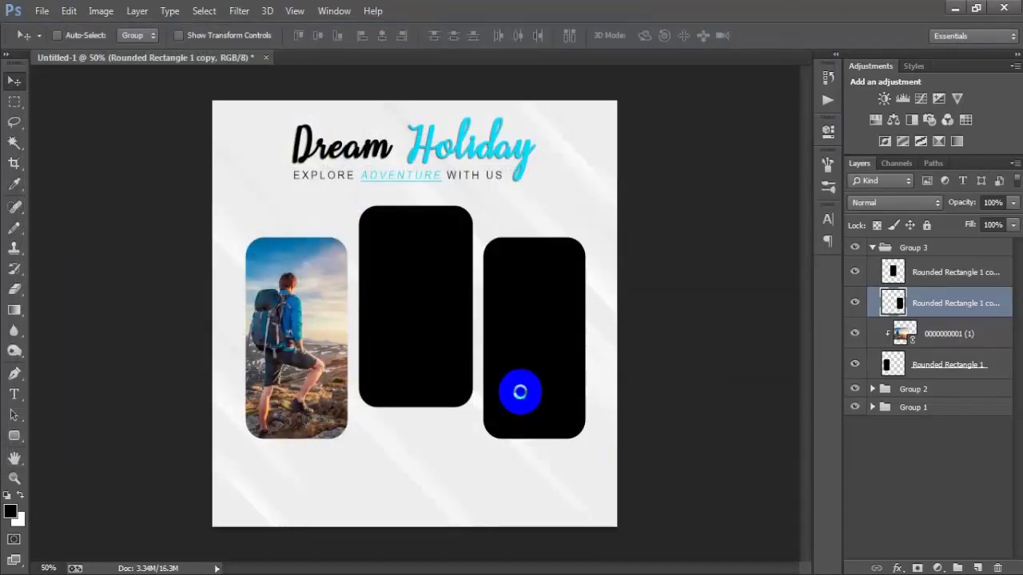
drag(502, 371, 567, 355)
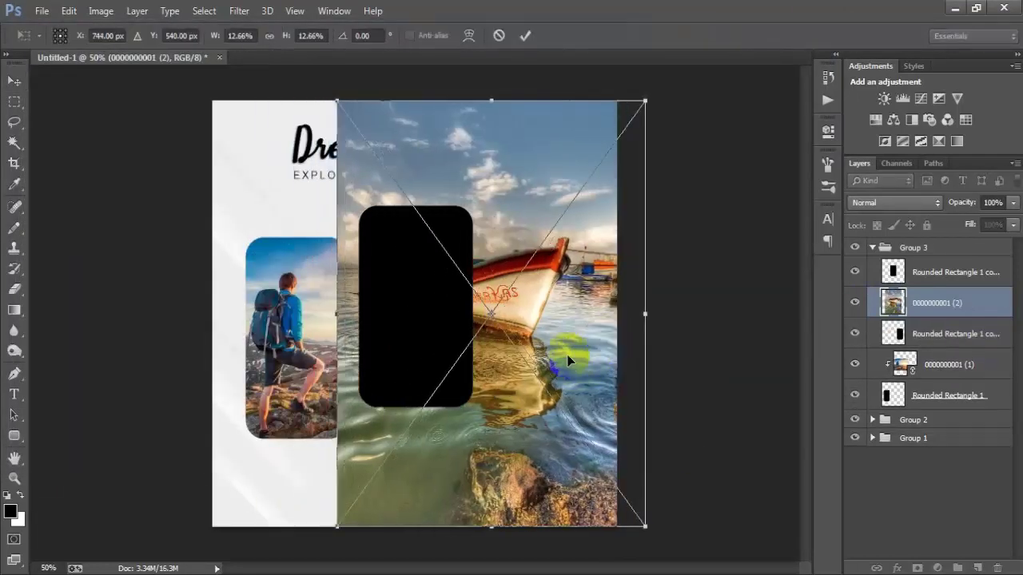
click(524, 36)
- Clip the boat photo to the right rounded rectangle, scale it to about 6.25% and position it at about X 879.5, Y 589 px
right_click(959, 307)
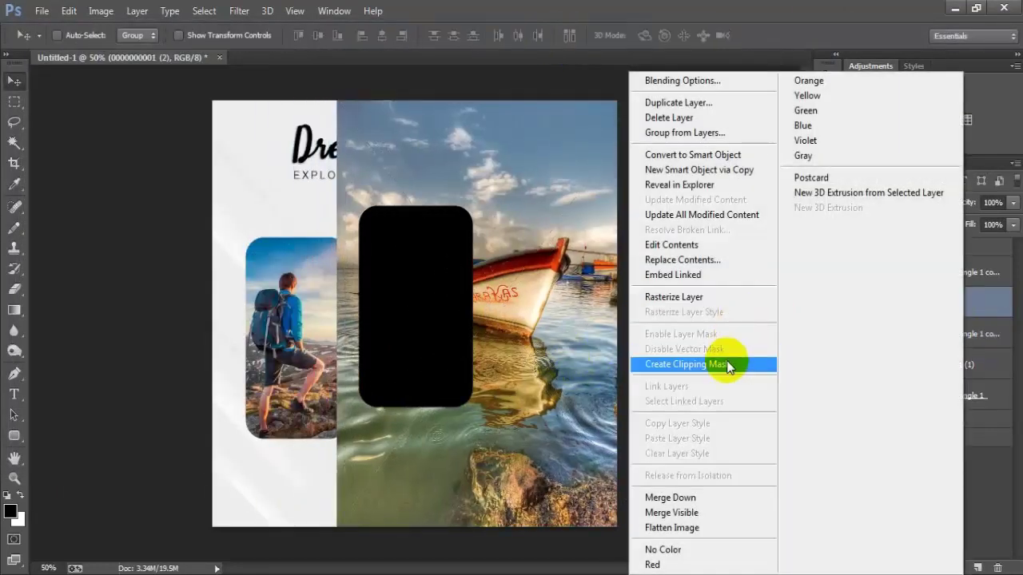
click(730, 364)
key(ctrl+t)
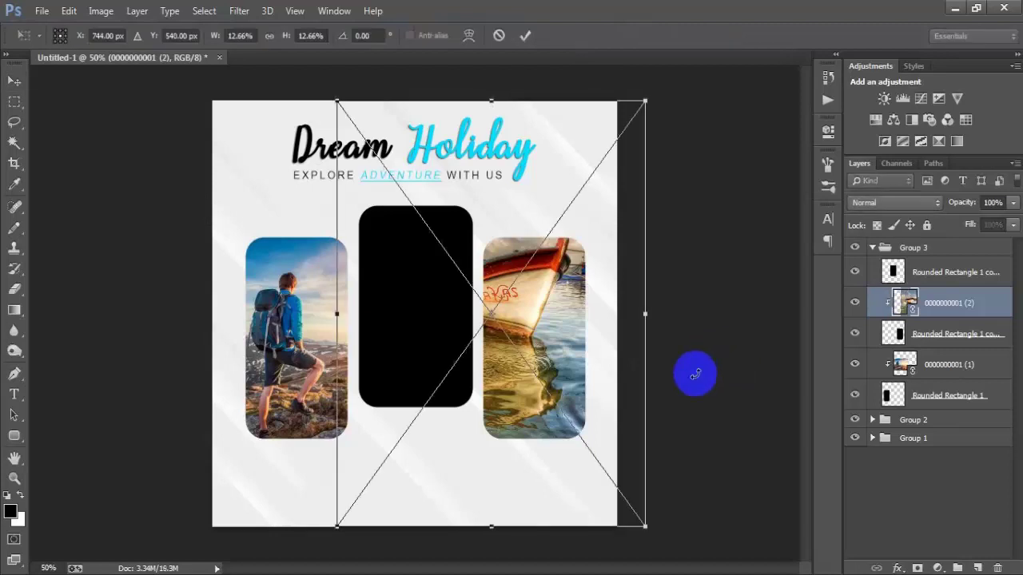
drag(646, 530, 606, 421)
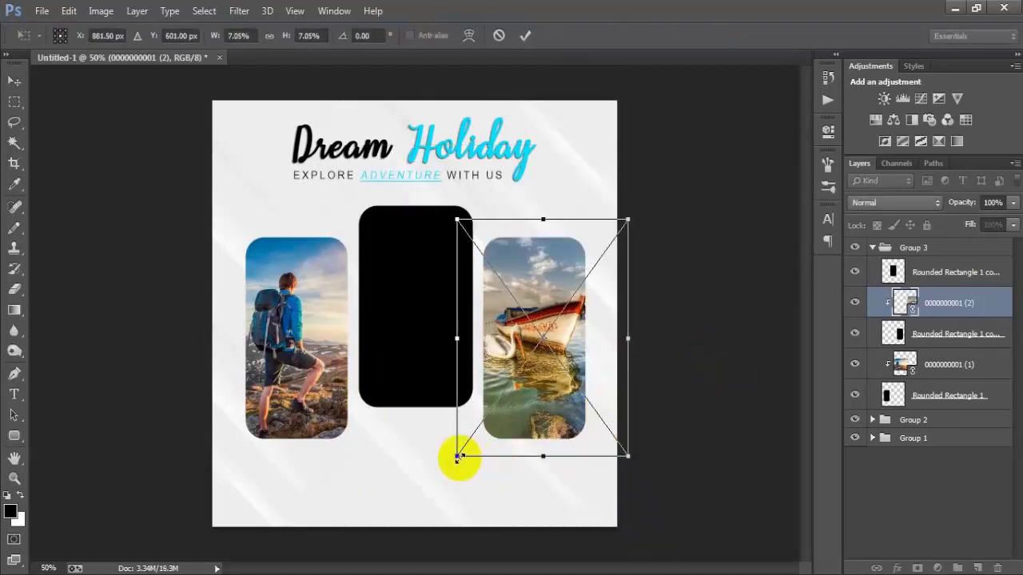
drag(454, 456, 466, 443)
drag(532, 441, 557, 424)
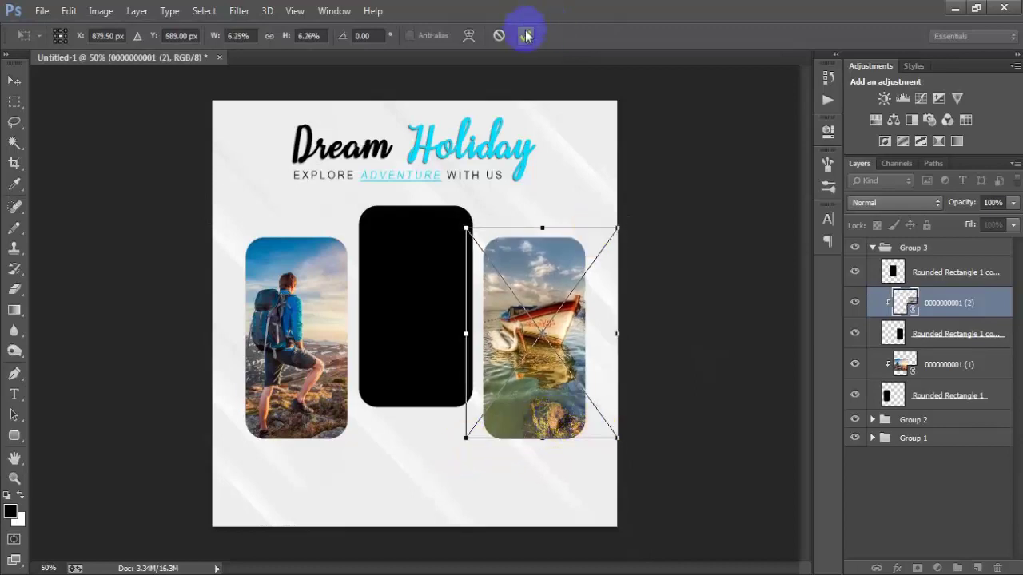
click(525, 34)
click(994, 270)
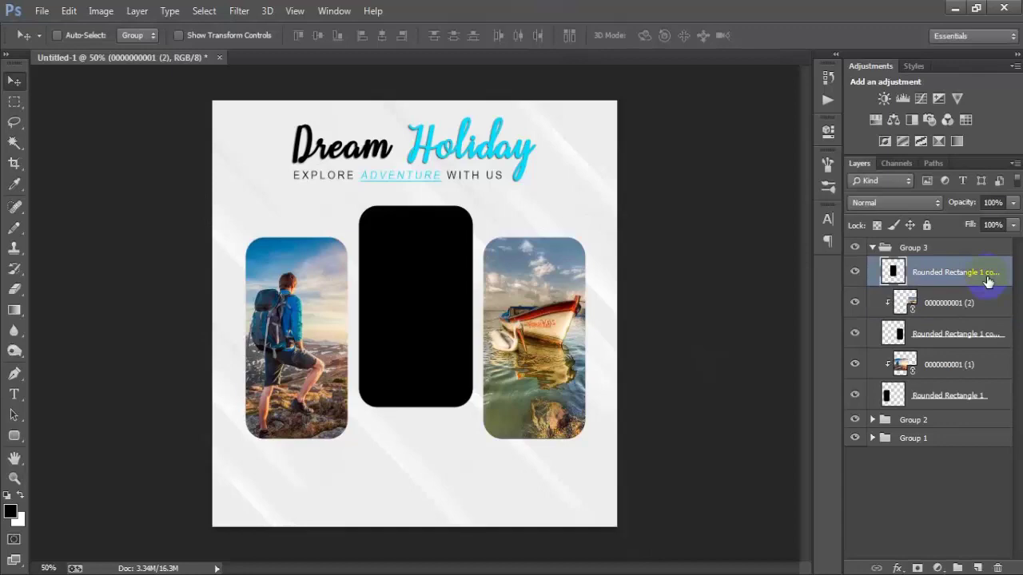
click(855, 272)
click(855, 273)
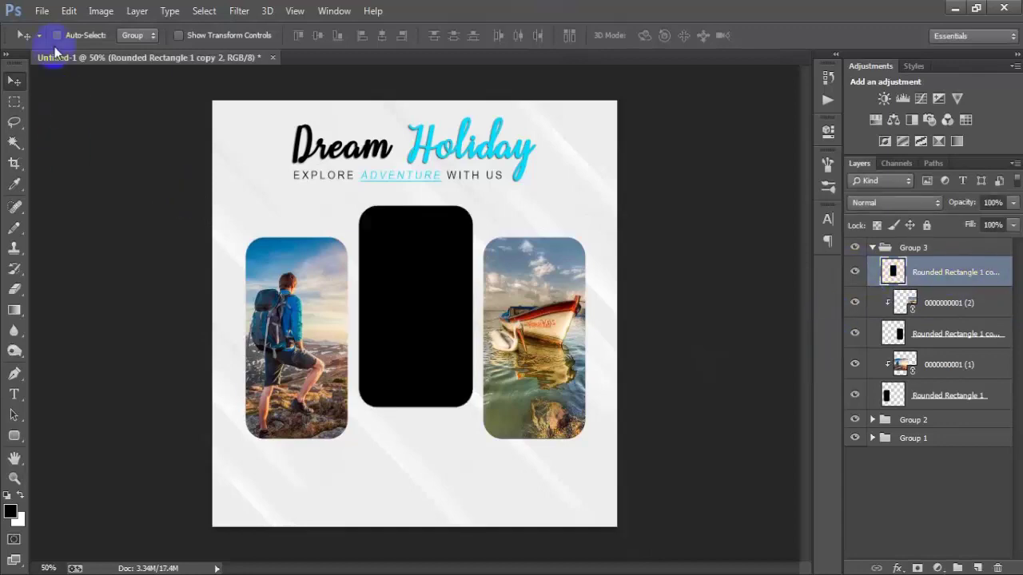
click(41, 11)
click(119, 252)
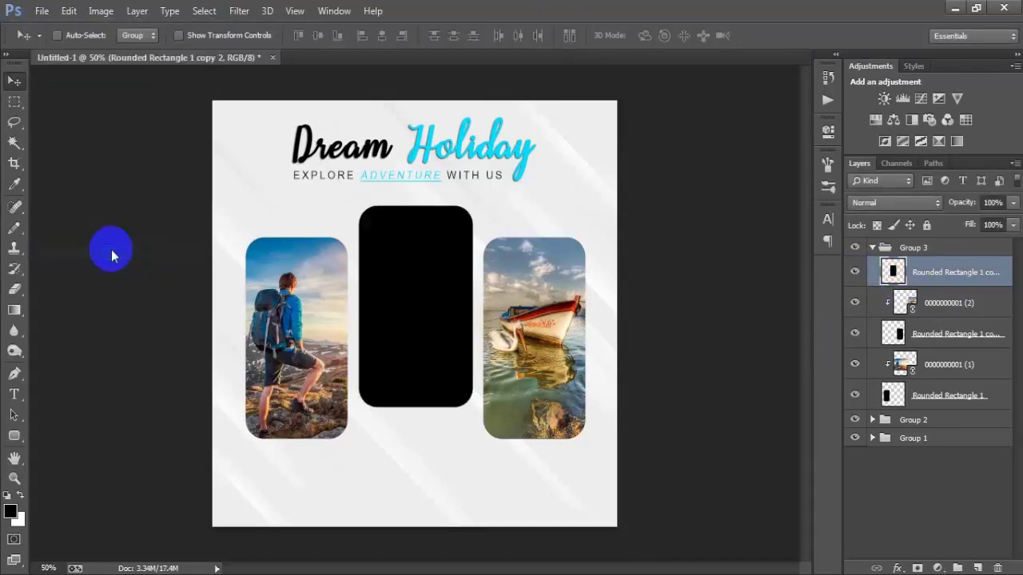
click(345, 228)
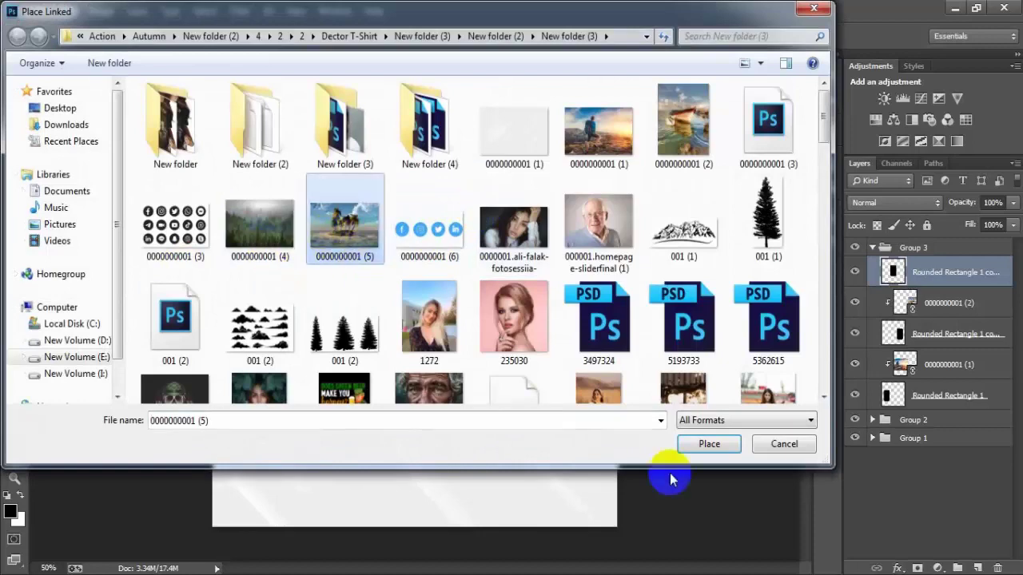
click(708, 445)
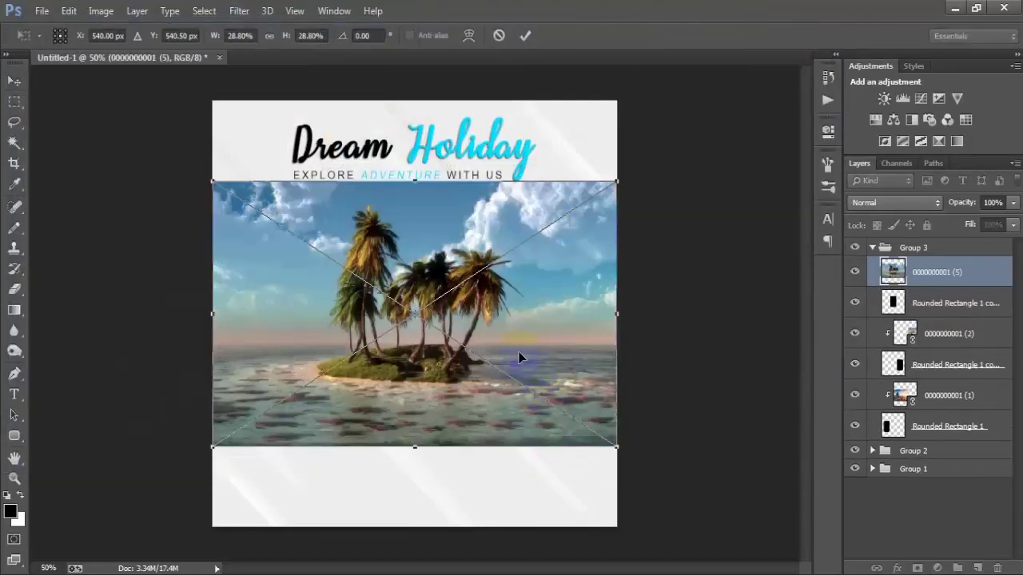
click(524, 35)
- Clip the palm island photo to the middle rounded rectangle, move it up about 24 px and scale it to about 22.5%
right_click(936, 272)
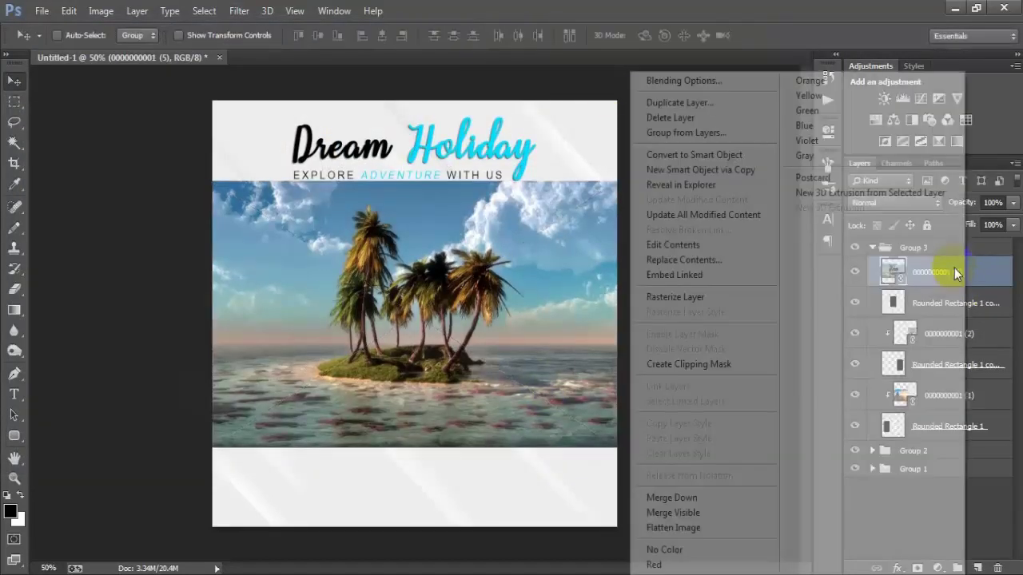
click(715, 363)
drag(471, 352, 461, 350)
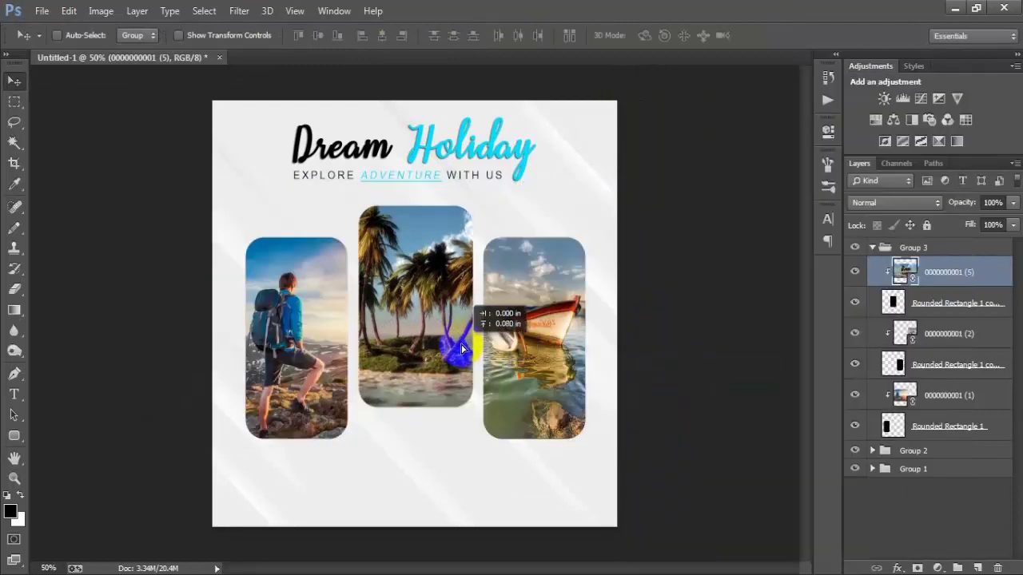
key(ctrl+t)
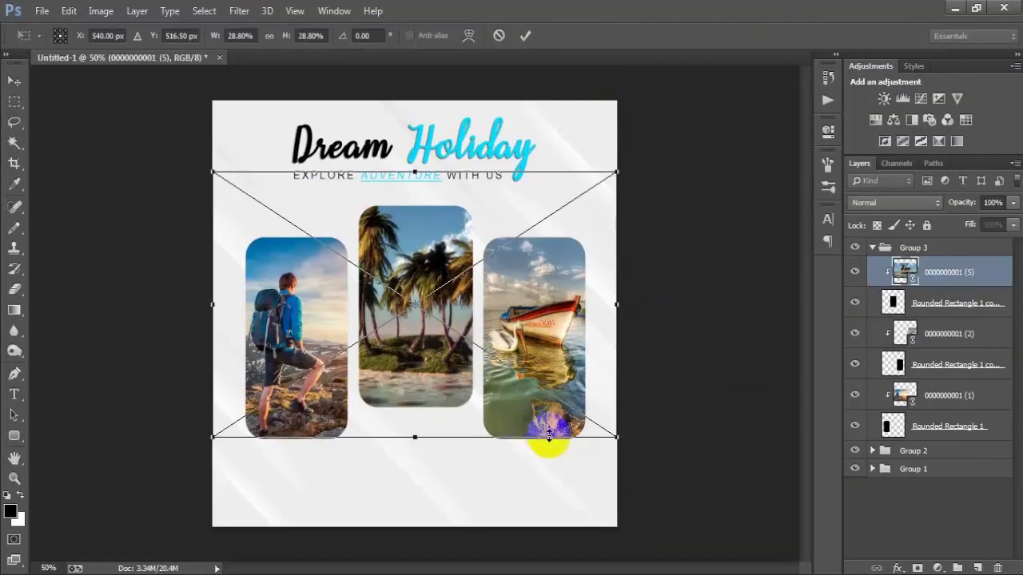
drag(617, 437, 574, 407)
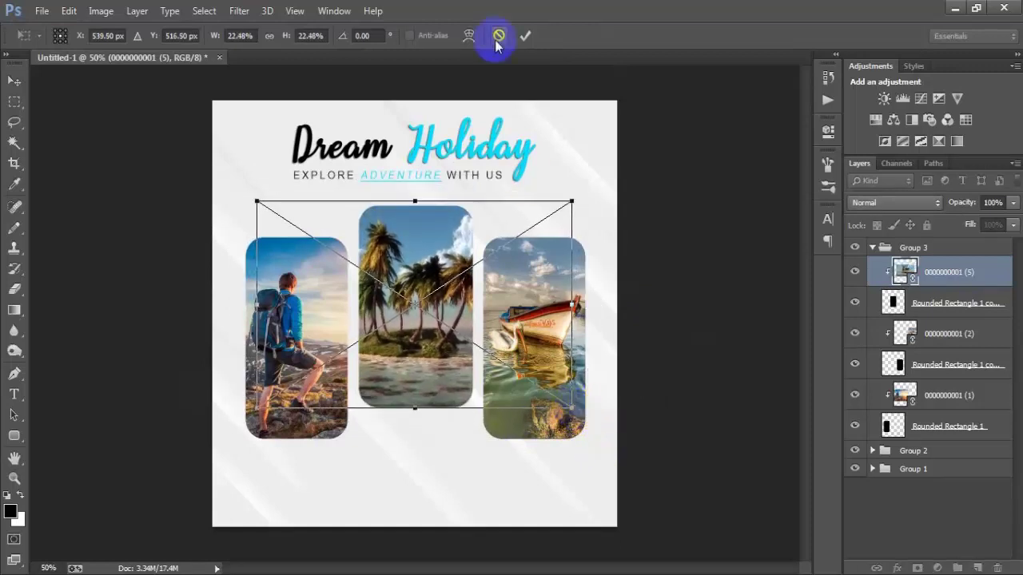
click(525, 35)
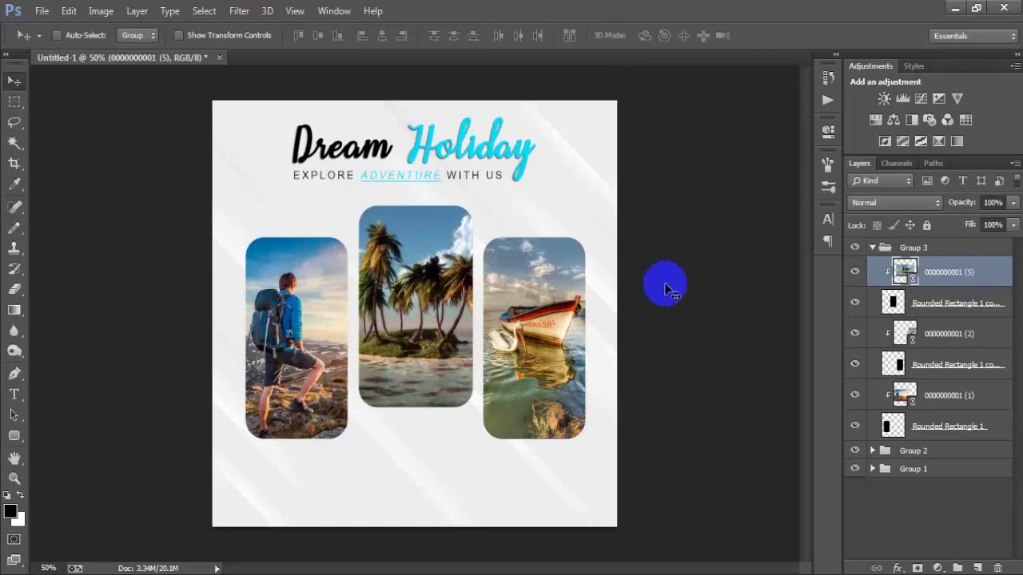
- Merge the hiker photo with the left rounded rectangle's layer
click(957, 432)
shift+click(953, 404)
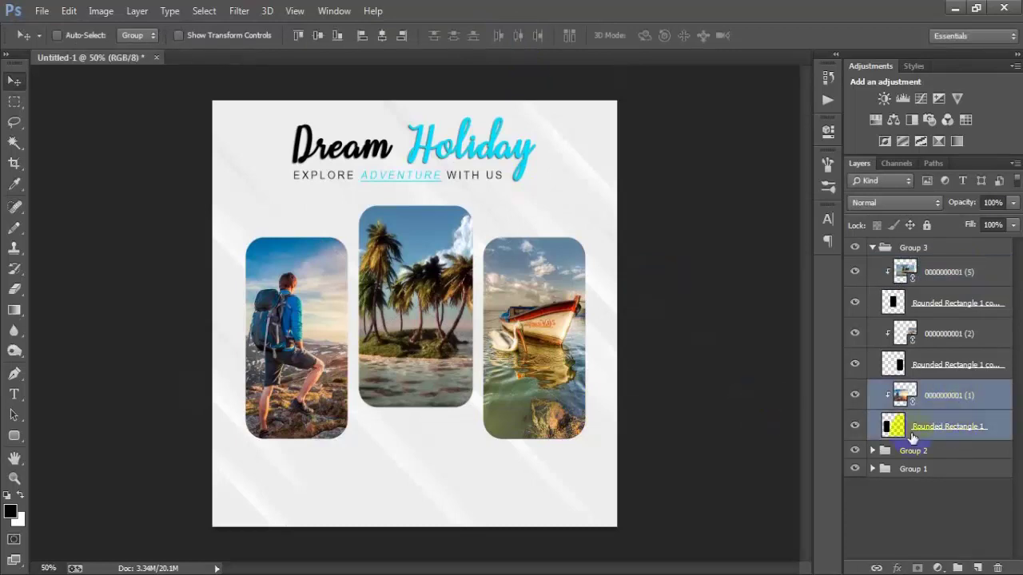
click(856, 428)
click(856, 427)
click(856, 397)
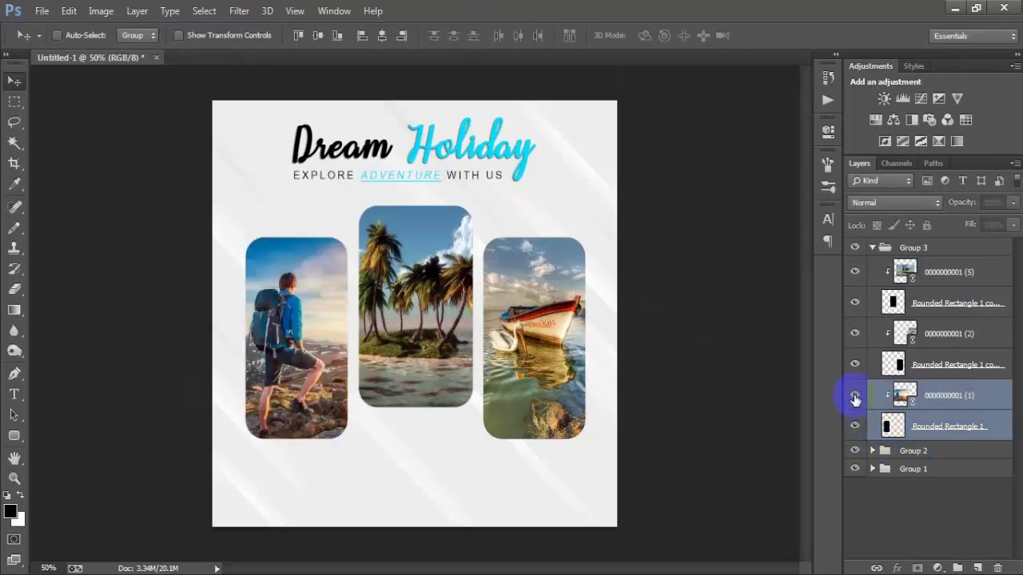
click(856, 398)
key(ctrl+e)
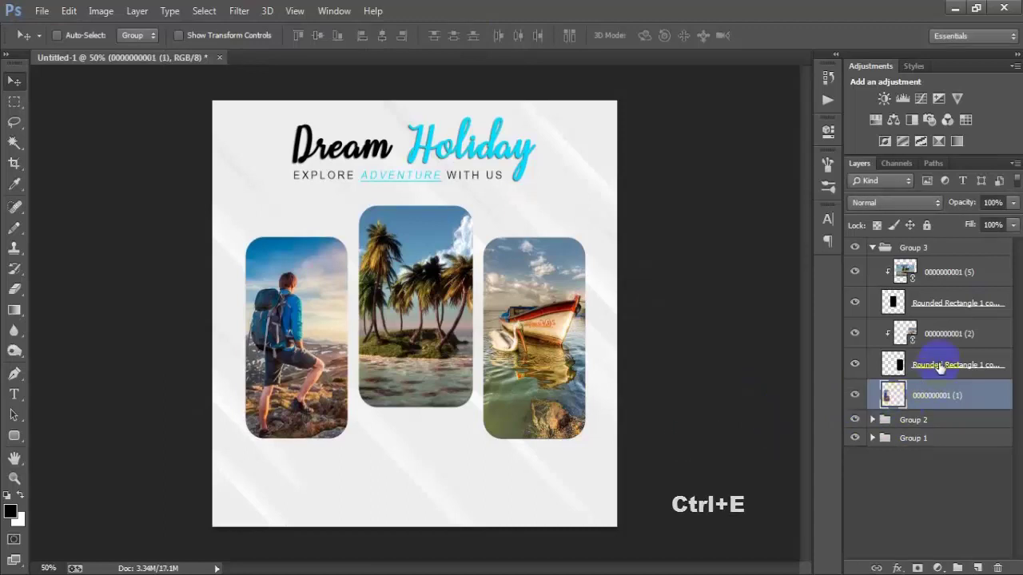
- Merge the boat photo with the right rounded rectangle's layer
click(940, 366)
shift+click(942, 341)
click(856, 365)
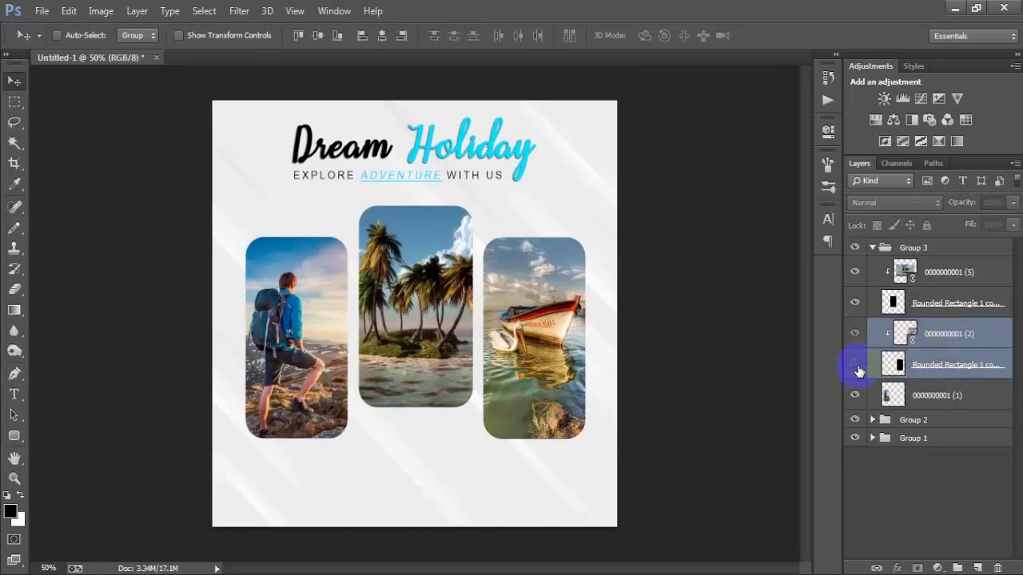
click(856, 365)
click(856, 333)
click(856, 333)
key(ctrl+e)
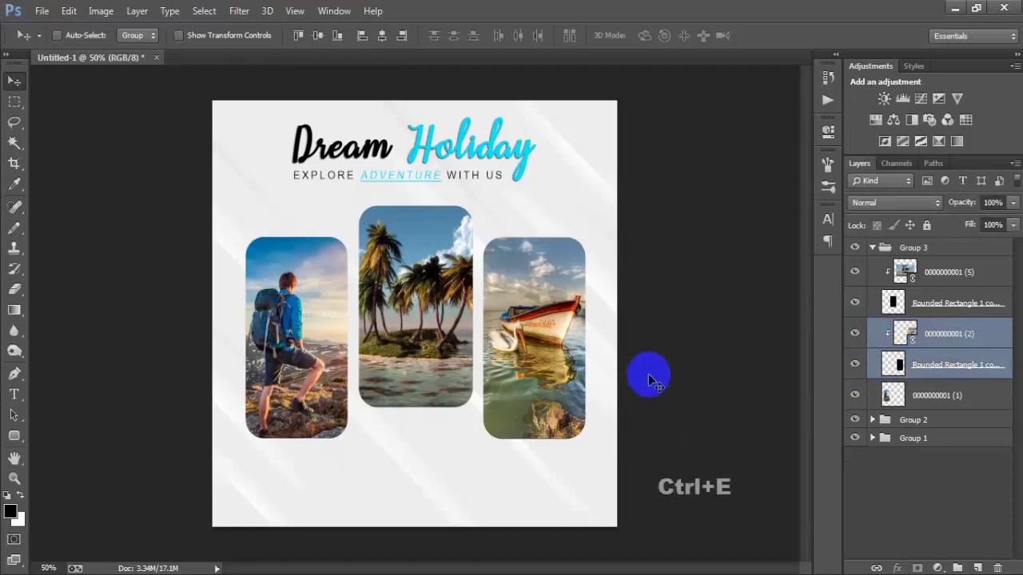
- Merge the palm island photo with the middle rounded rectangle's layer
click(887, 303)
shift+click(890, 271)
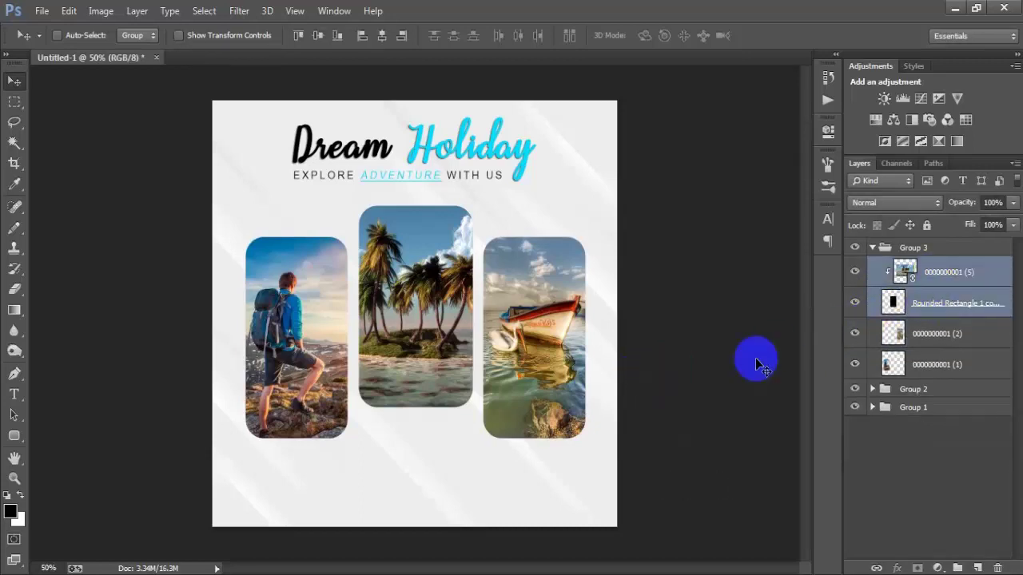
key(ctrl+e)
- Add a drop shadow to the merged hiker photo, with 52% opacity and an 84° angle
drag(975, 332, 873, 360)
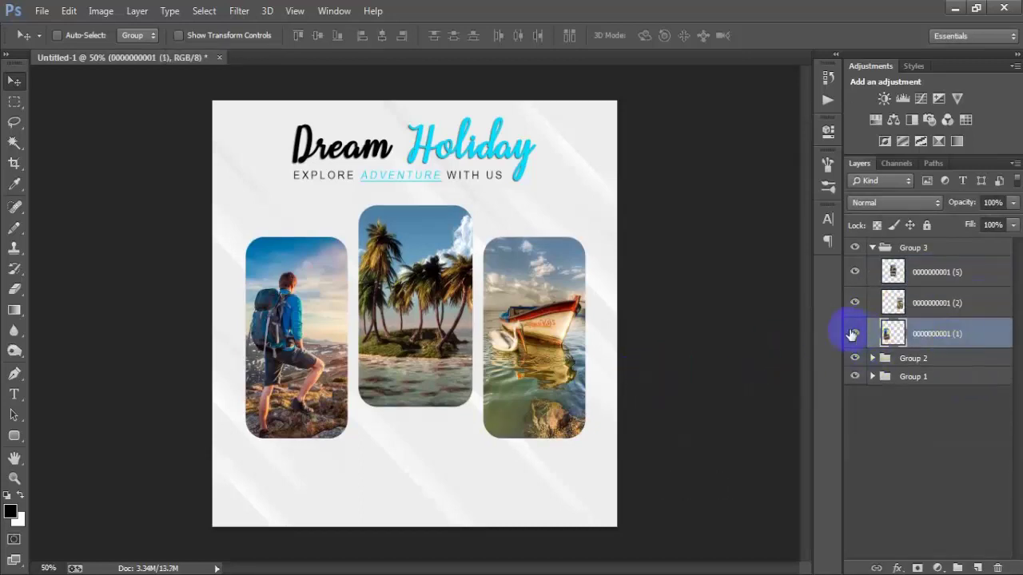
click(853, 334)
click(856, 334)
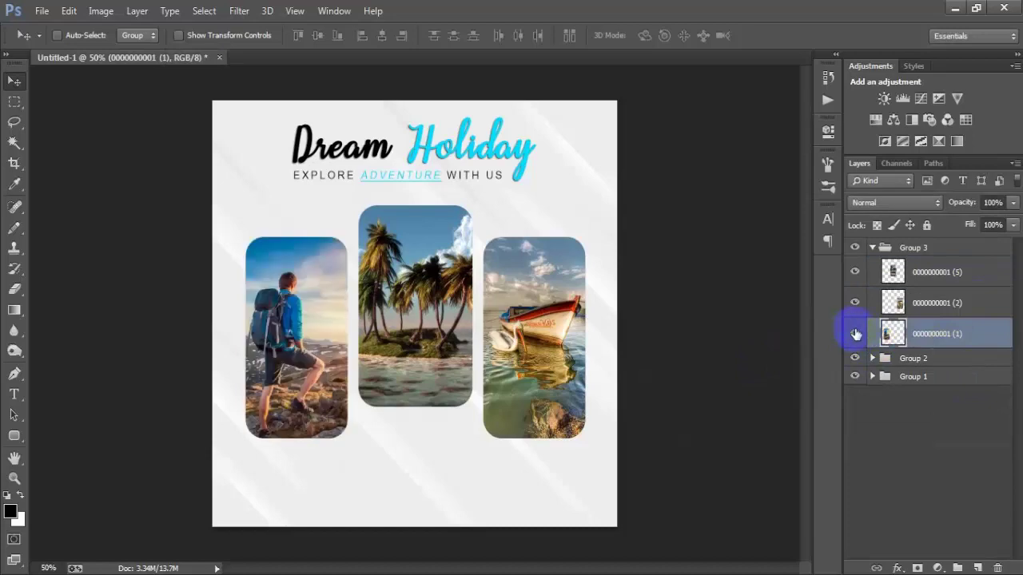
double_click(1002, 340)
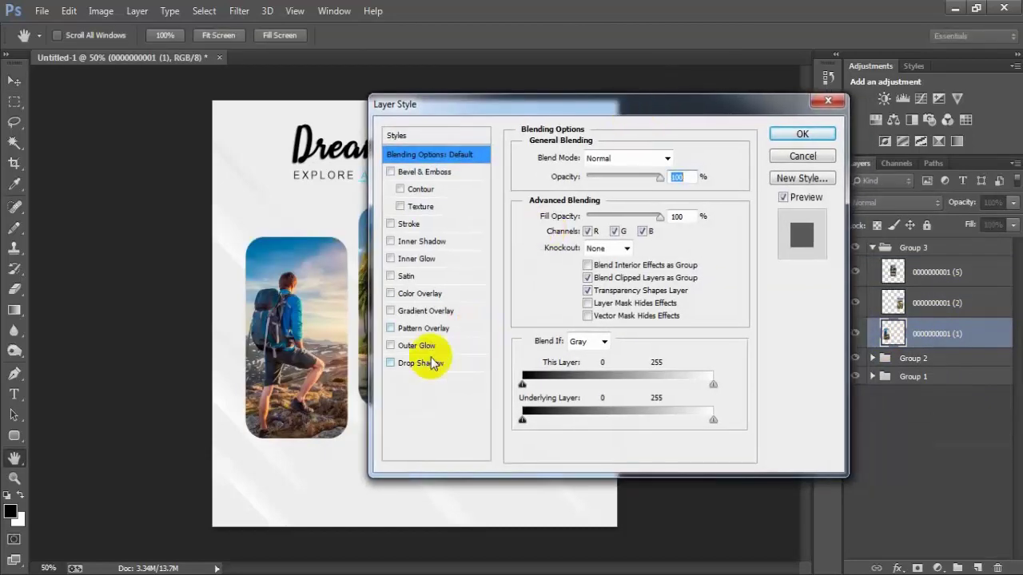
click(433, 364)
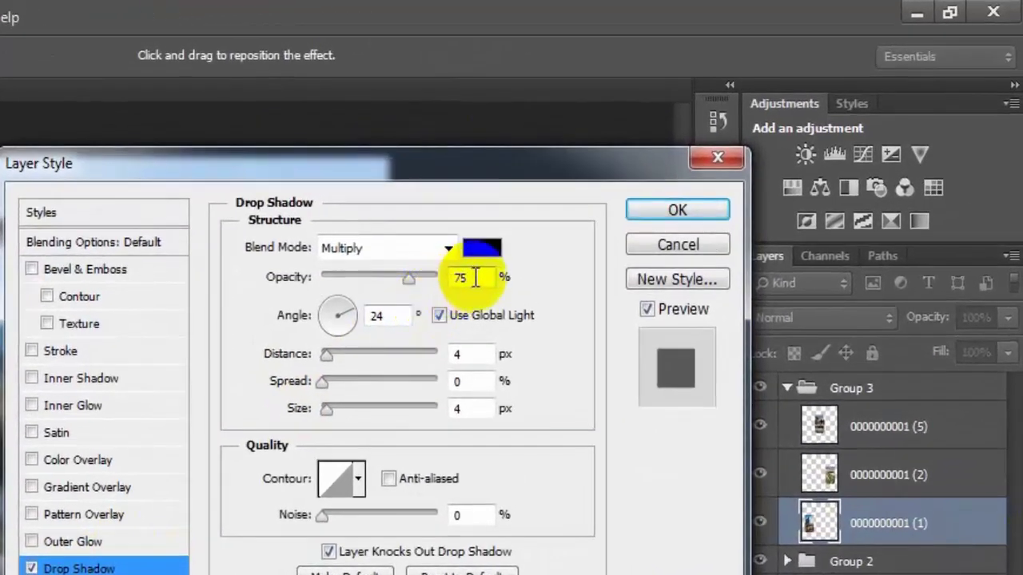
double_click(475, 277)
text(52)
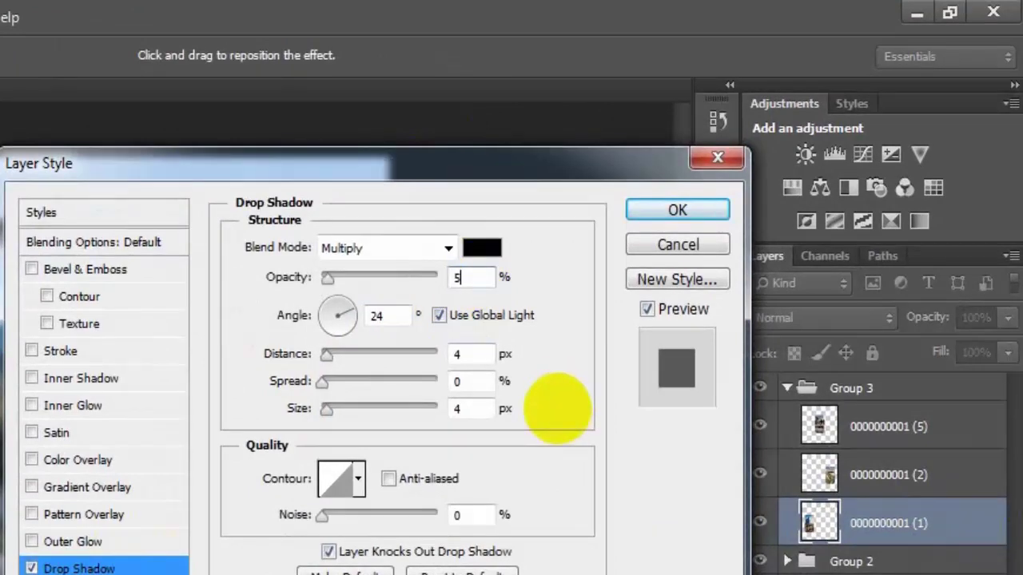
double_click(387, 315)
text(84)
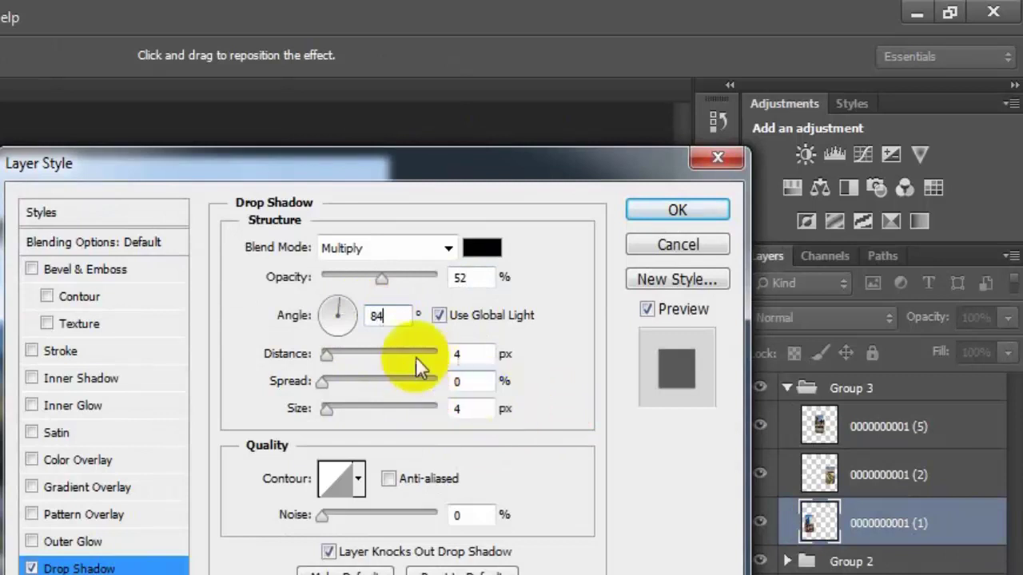
- Set the hiker photo's drop shadow distance to 8 px and its size to 16 px
double_click(466, 354)
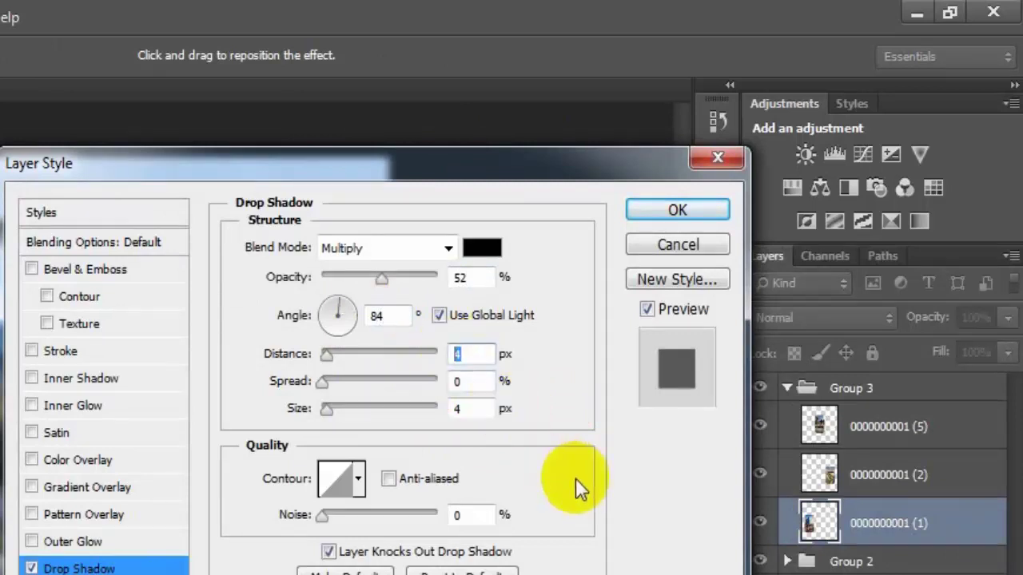
text(8)
double_click(466, 408)
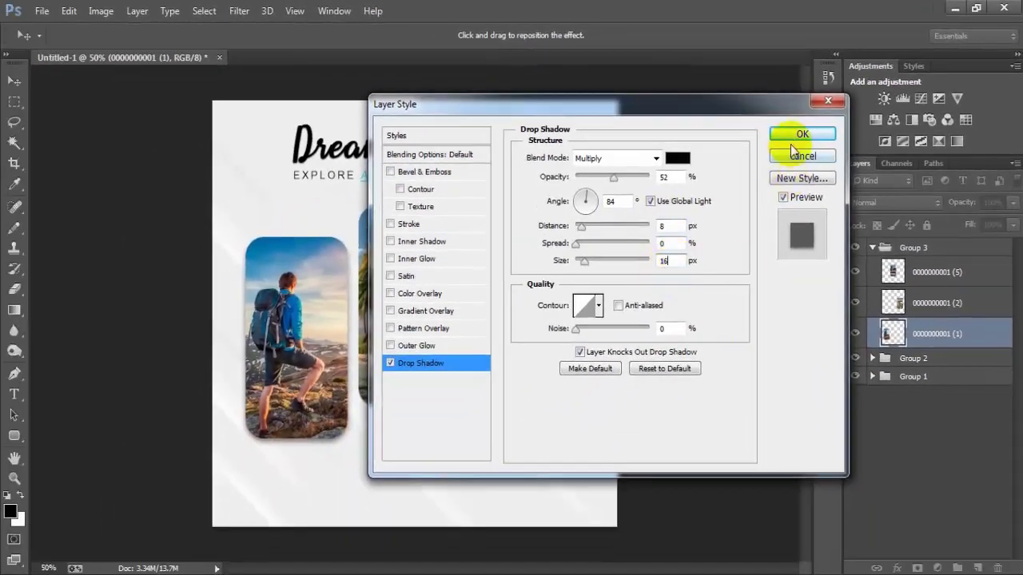
click(799, 134)
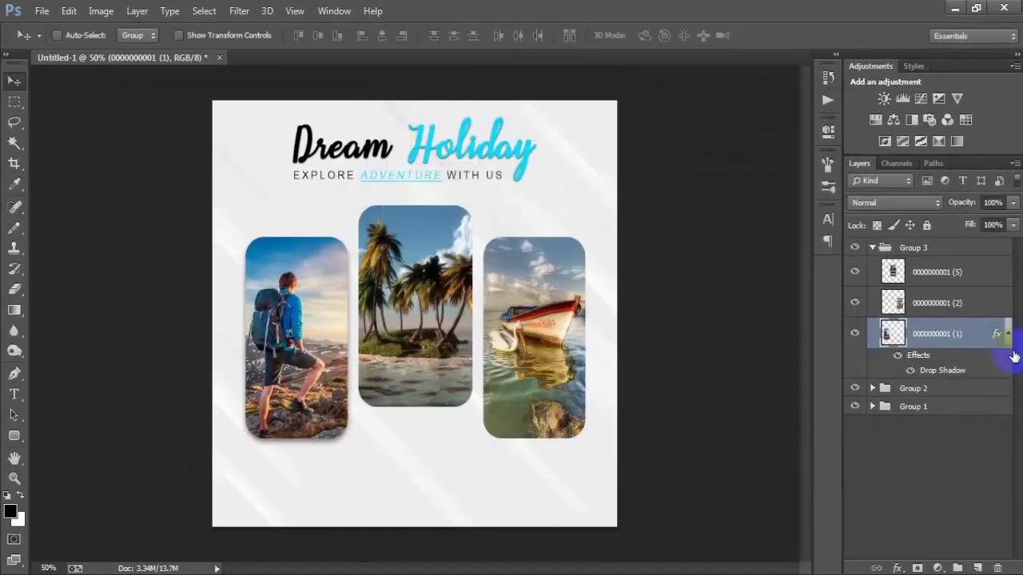
- Copy the hiker photo's layer style onto the boat and palm island photos, and collapse the photo group
right_click(998, 336)
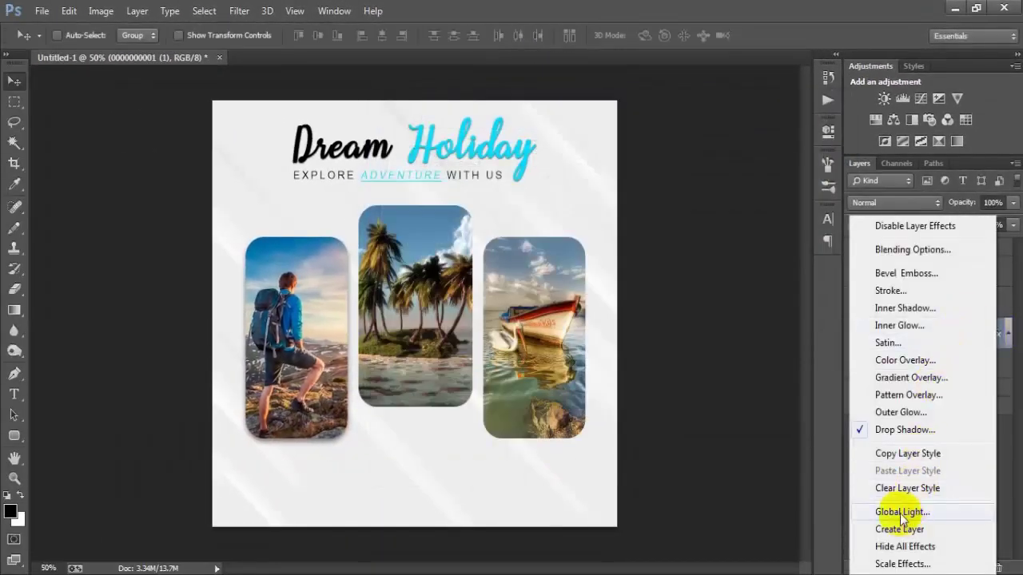
click(923, 453)
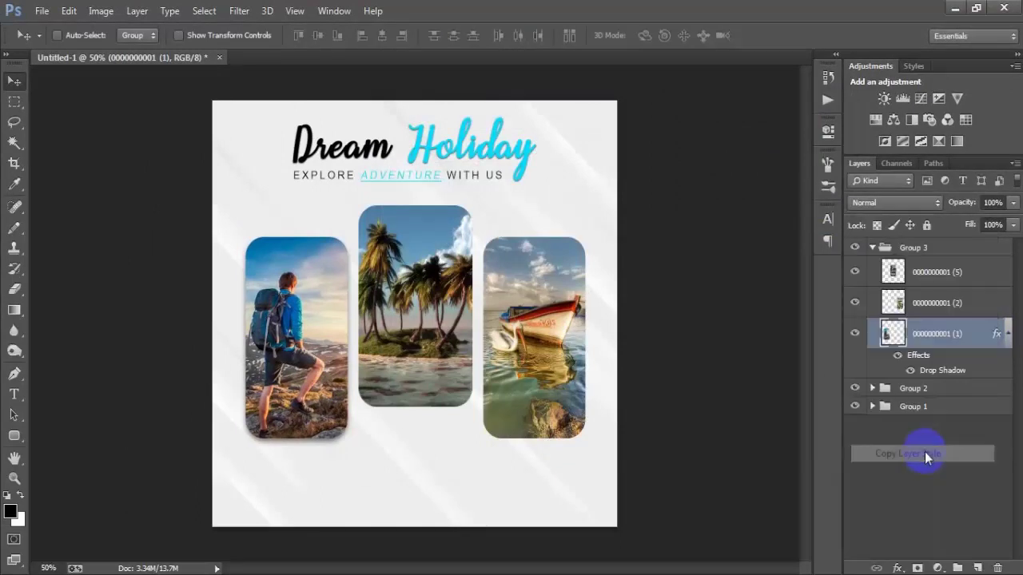
click(981, 299)
right_click(981, 302)
click(719, 356)
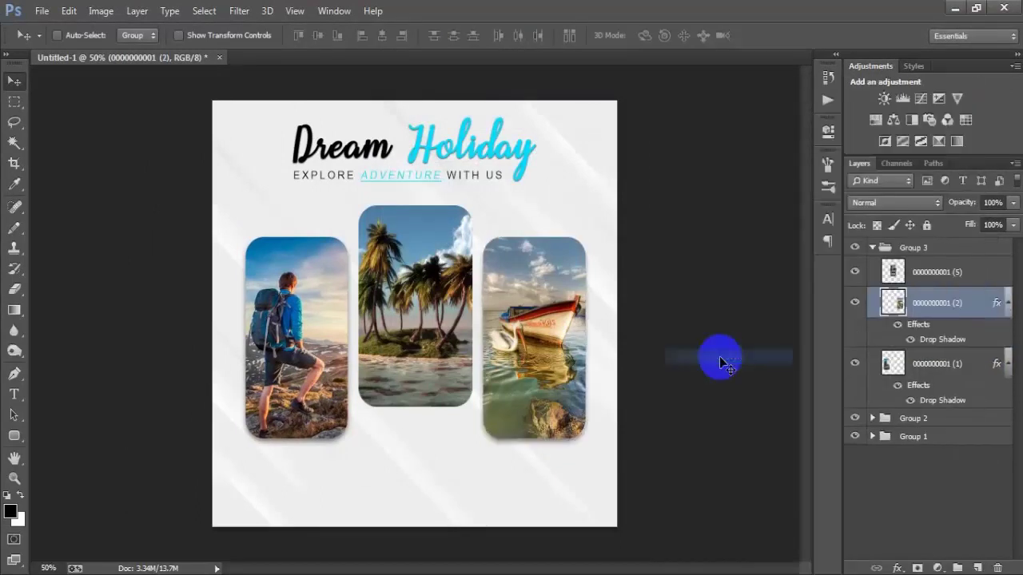
click(981, 272)
right_click(981, 273)
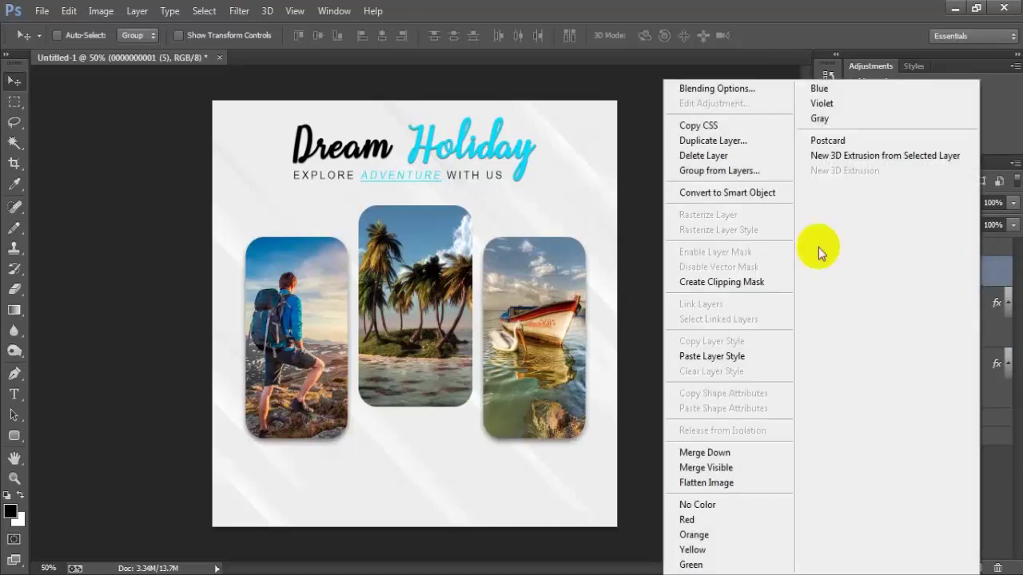
click(723, 355)
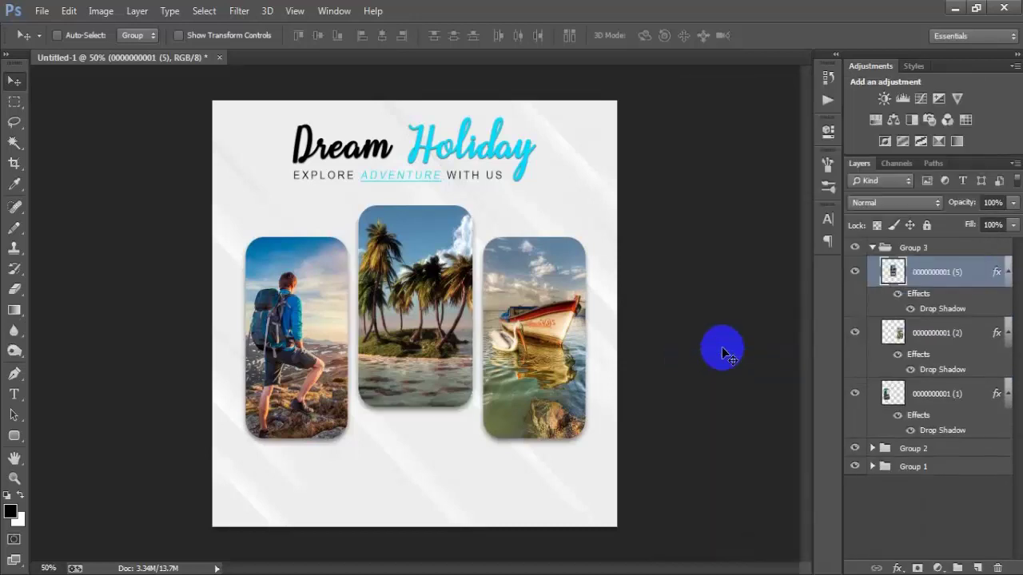
click(872, 247)
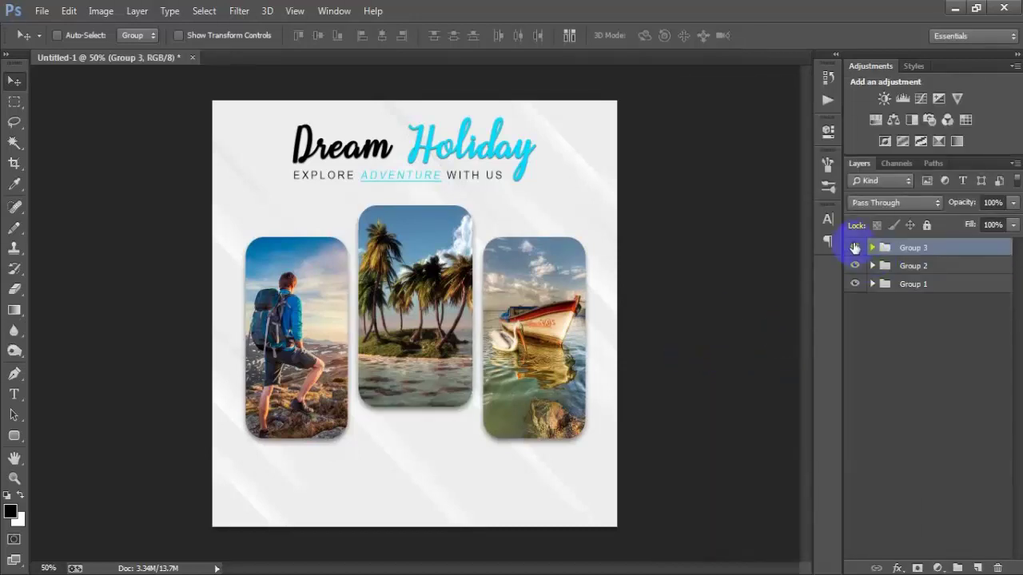
click(855, 248)
click(855, 248)
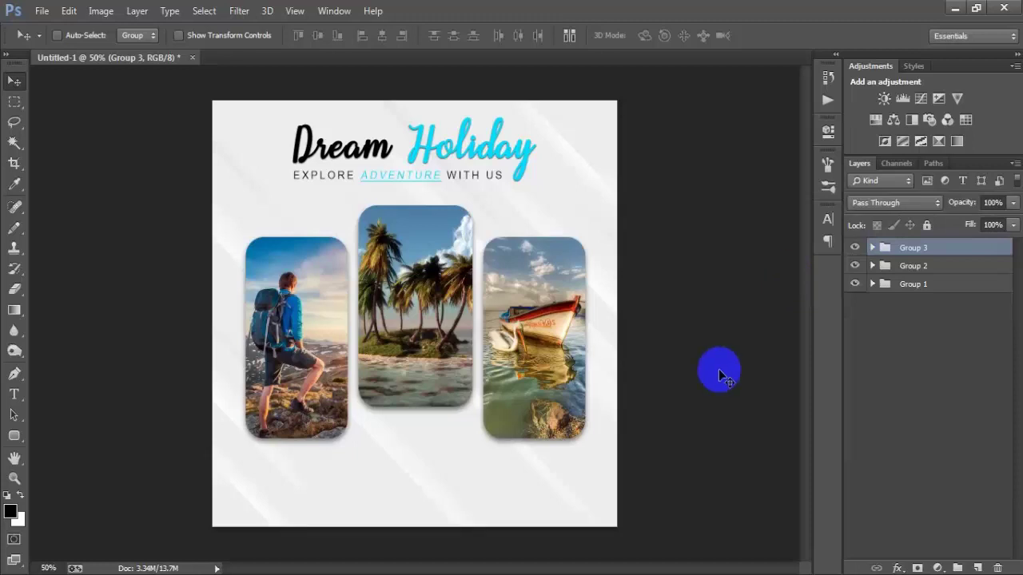
- On a new layer, draw a black rounded rectangle about 252 by 70 px below the photos, with 26 px corner radii
click(977, 568)
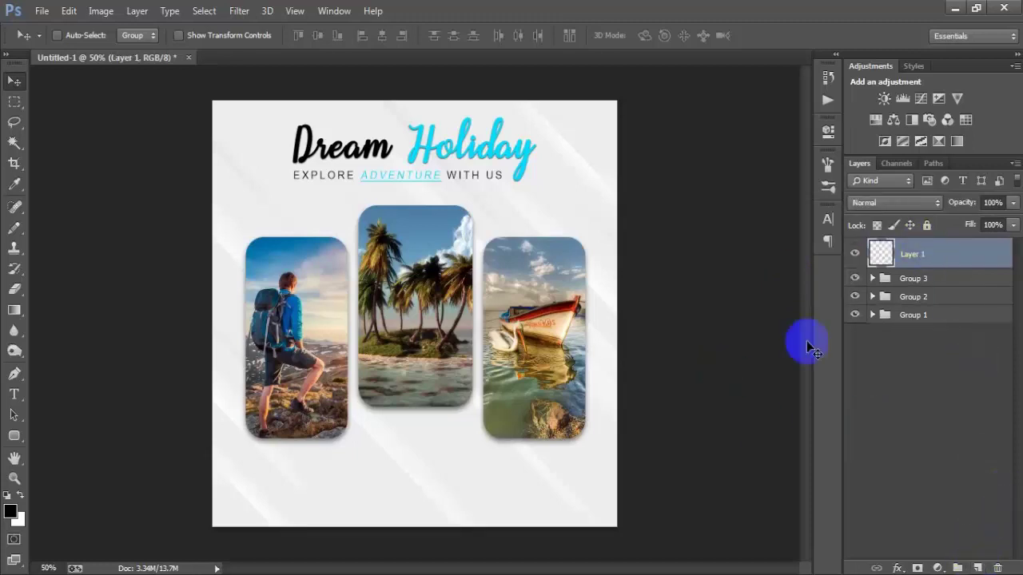
click(21, 441)
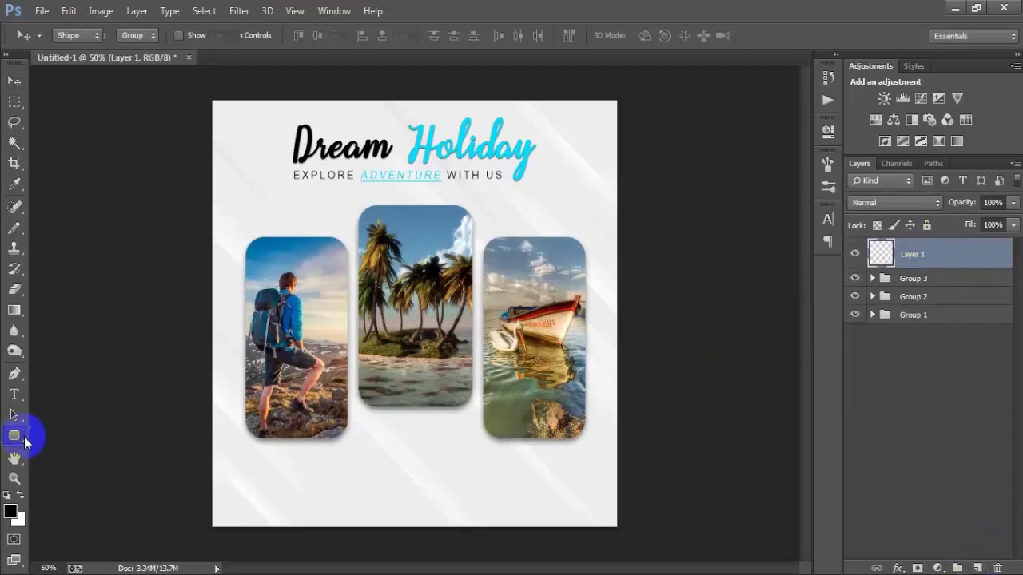
click(80, 445)
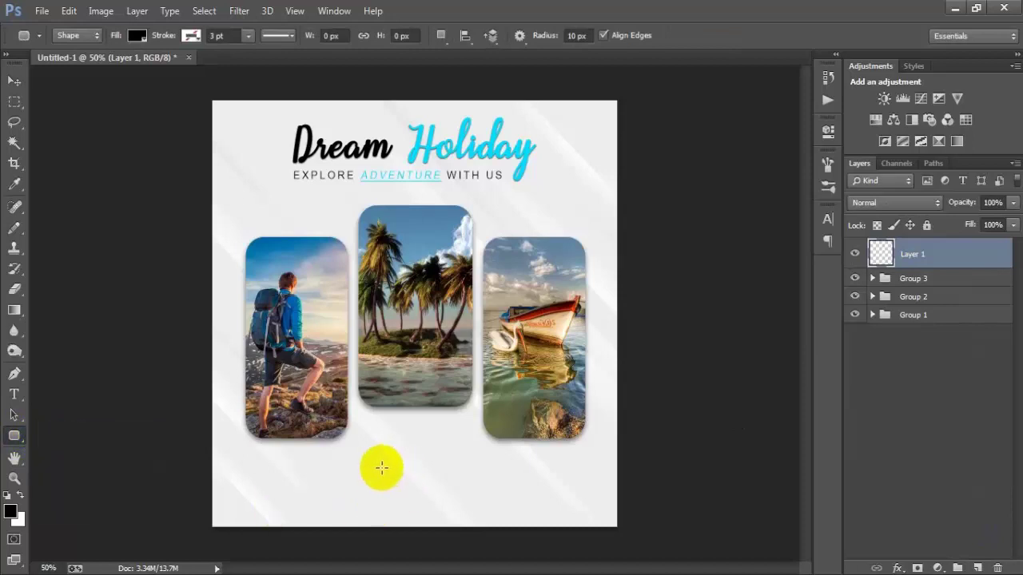
drag(373, 476, 454, 505)
drag(464, 502, 468, 501)
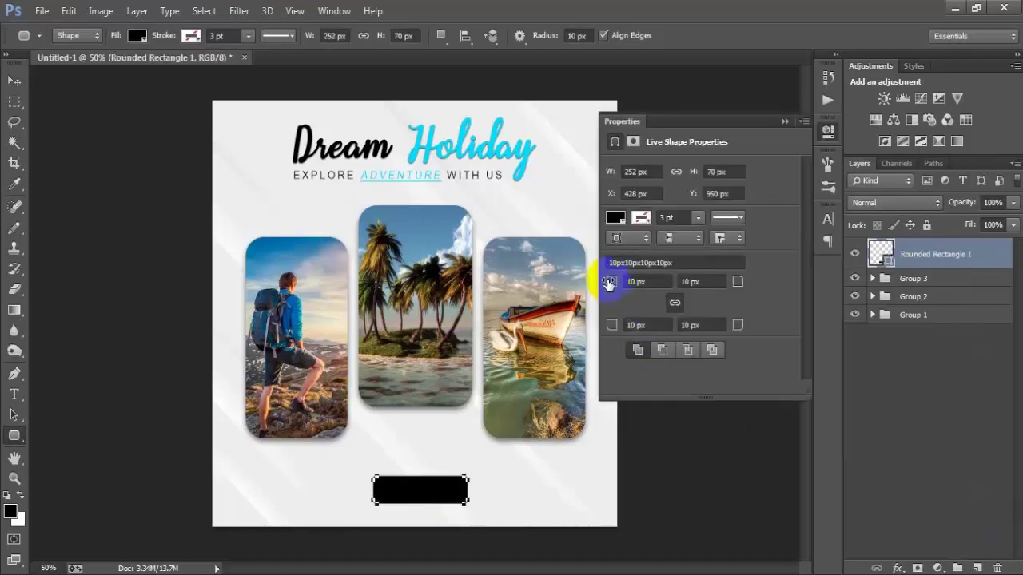
drag(608, 283, 620, 283)
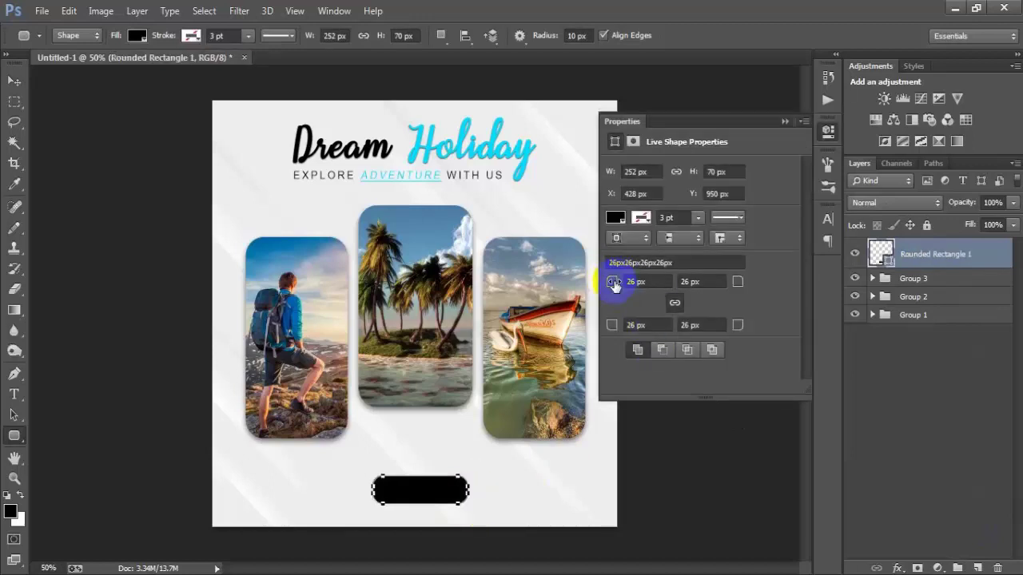
click(828, 129)
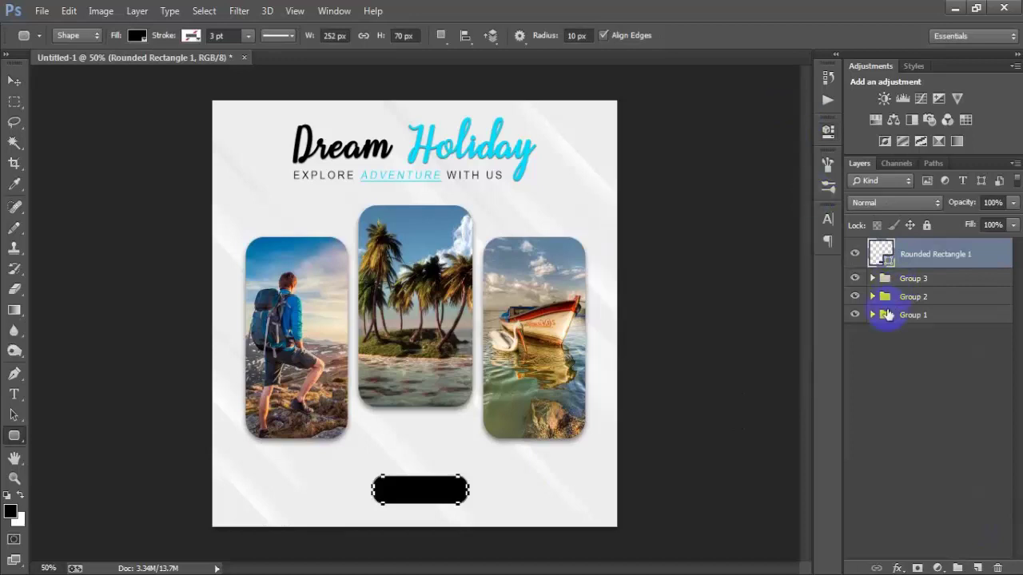
- Center the black rounded rectangle horizontally against the white background layer and move it up about 25 px
click(879, 317)
click(872, 314)
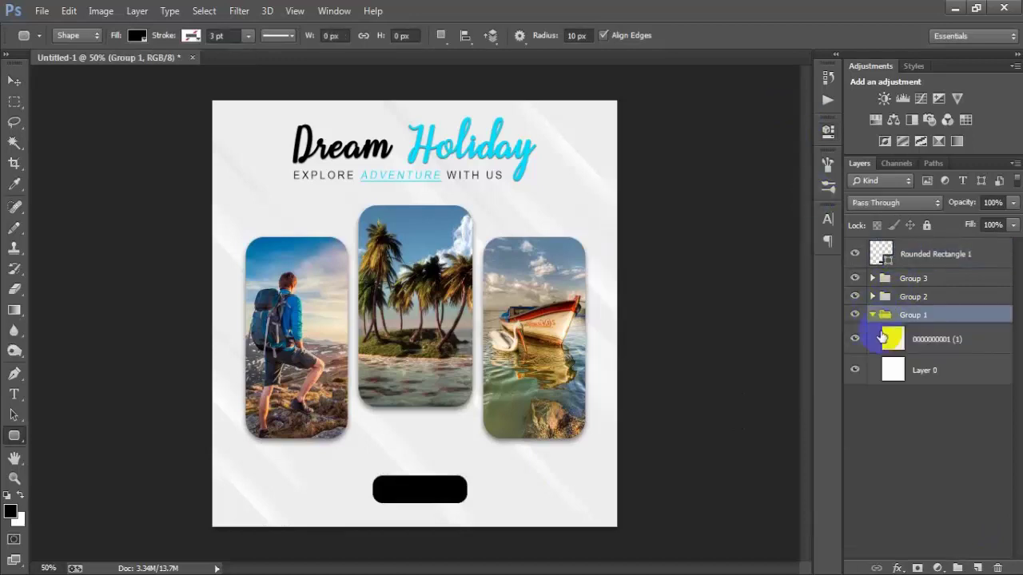
click(924, 380)
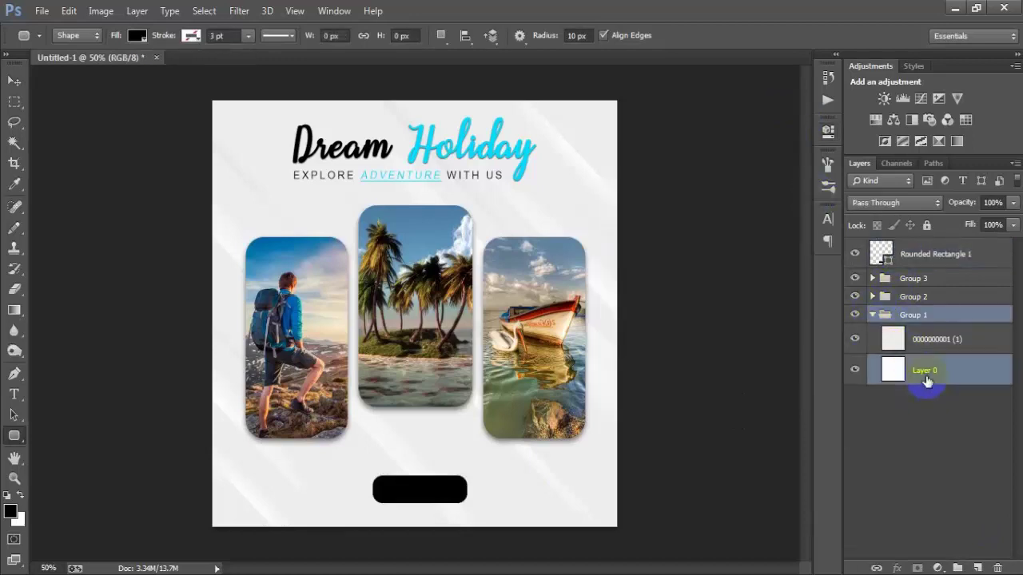
click(939, 317)
click(939, 372)
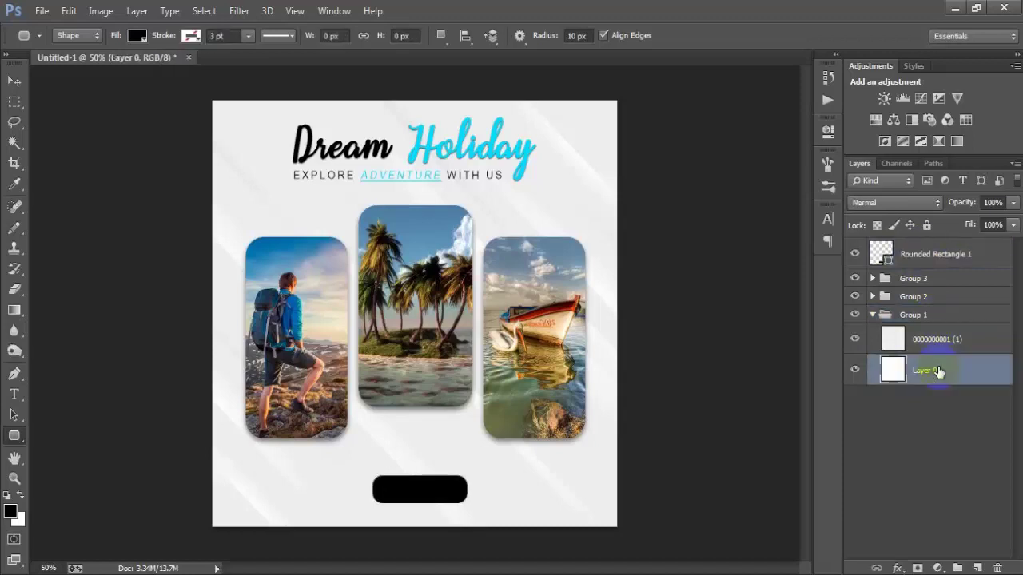
ctrl+click(947, 257)
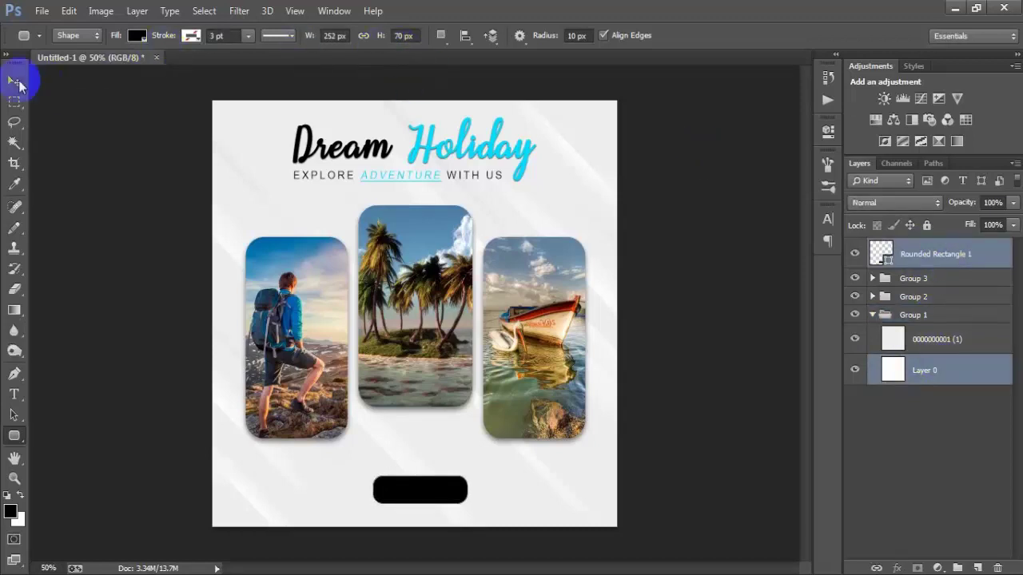
click(16, 81)
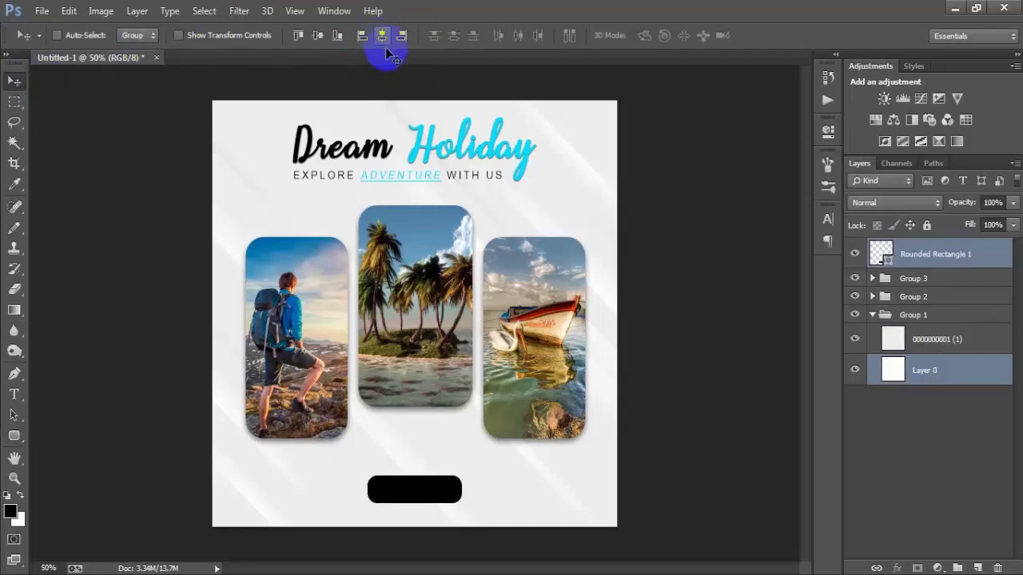
click(879, 254)
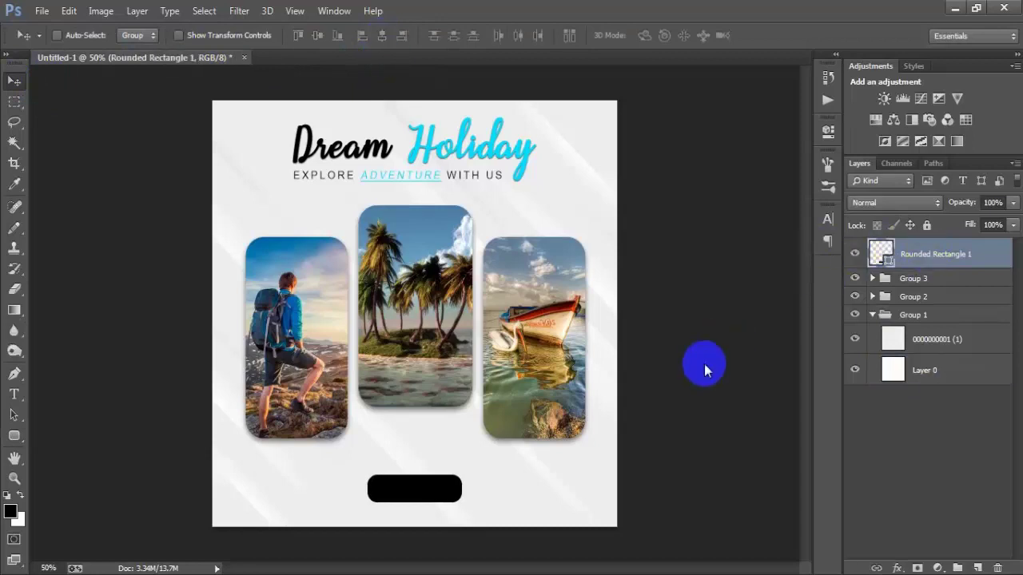
key(shift+Up)
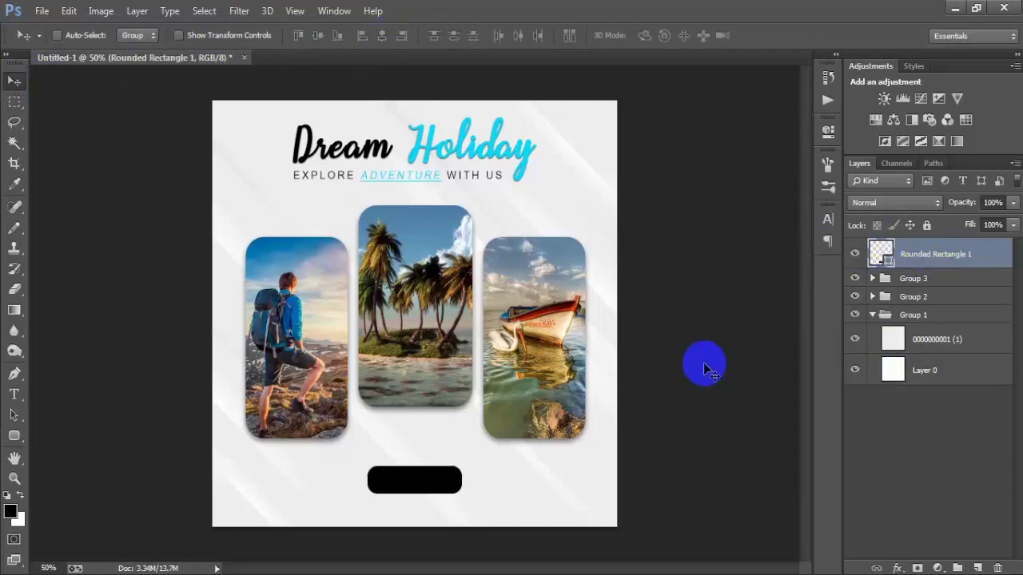
click(874, 314)
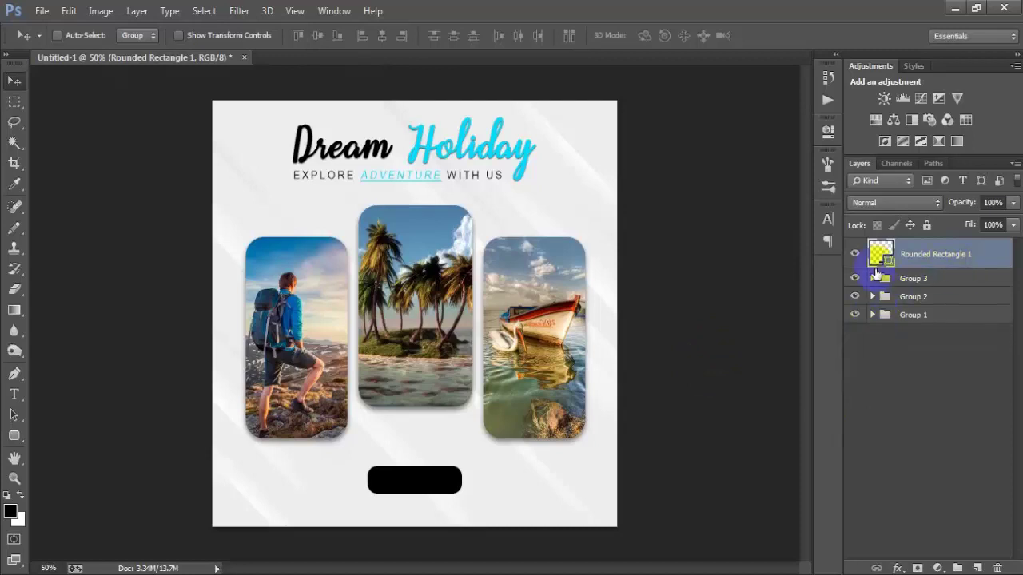
- Recolor the black rounded rectangle with the cyan sampled from the word Holiday
double_click(879, 254)
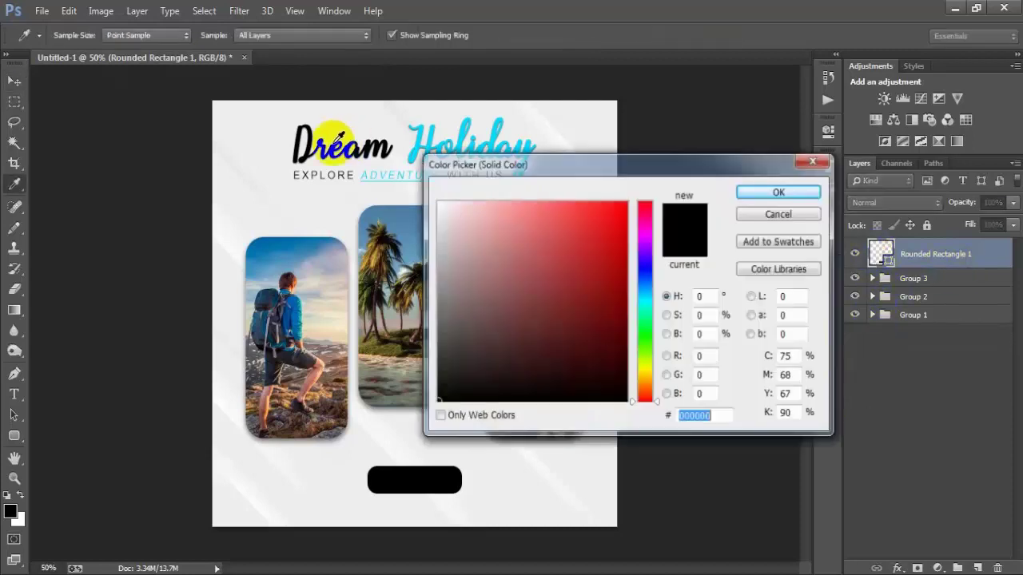
click(426, 132)
click(791, 193)
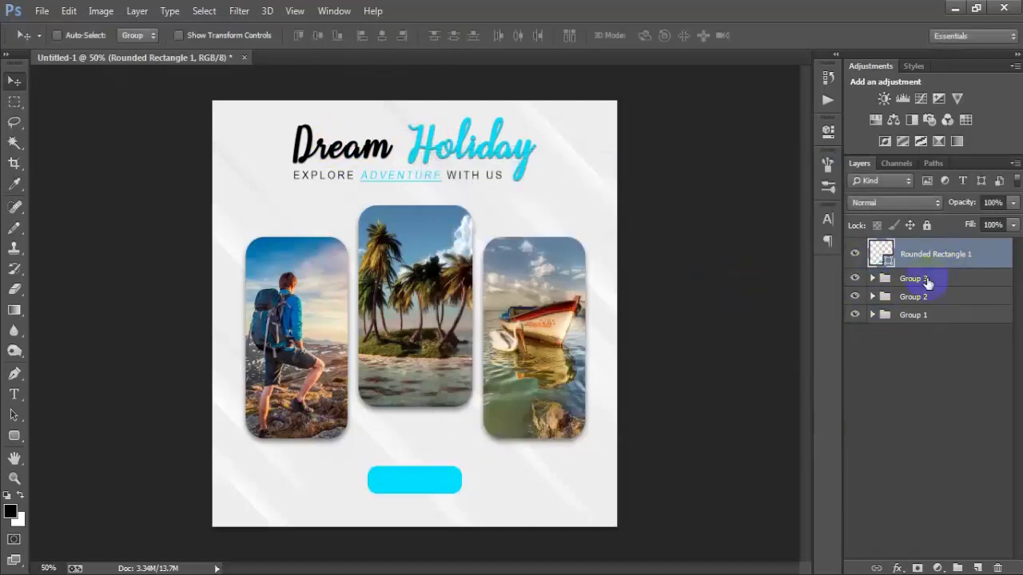
- Paste the copied layer style onto the cyan rounded rectangle and adjust its drop shadow distance
right_click(998, 264)
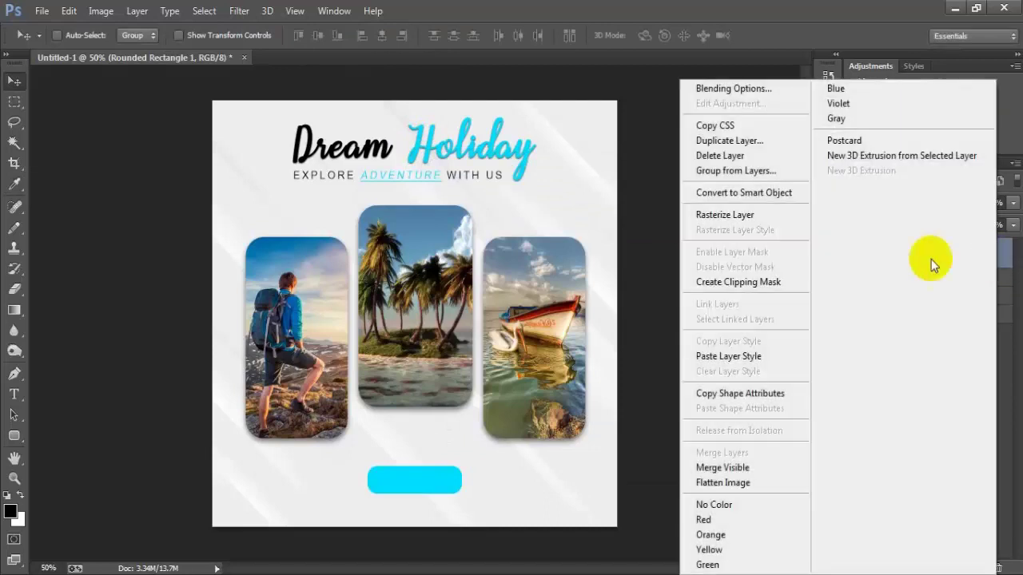
click(727, 357)
double_click(999, 265)
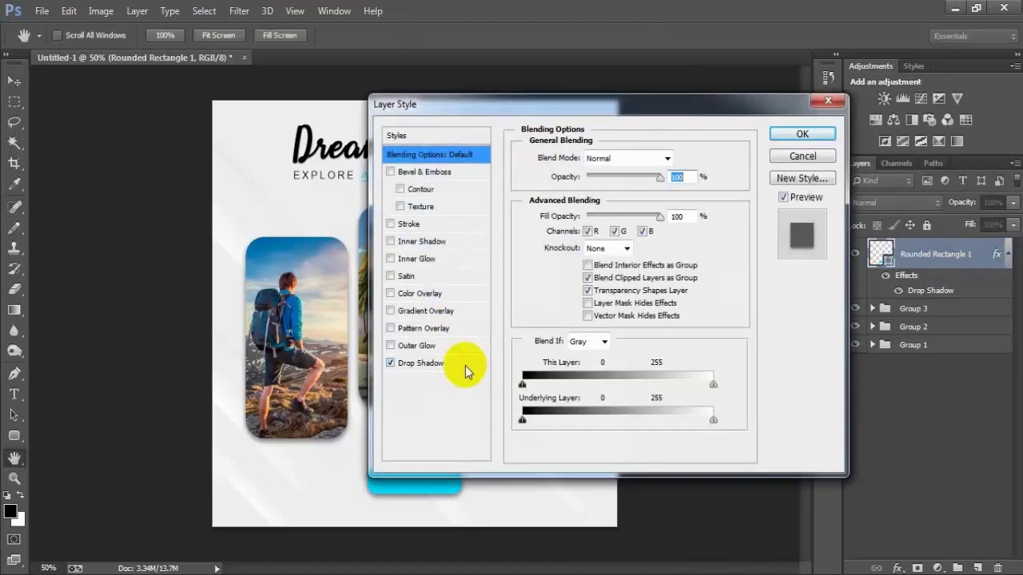
click(465, 366)
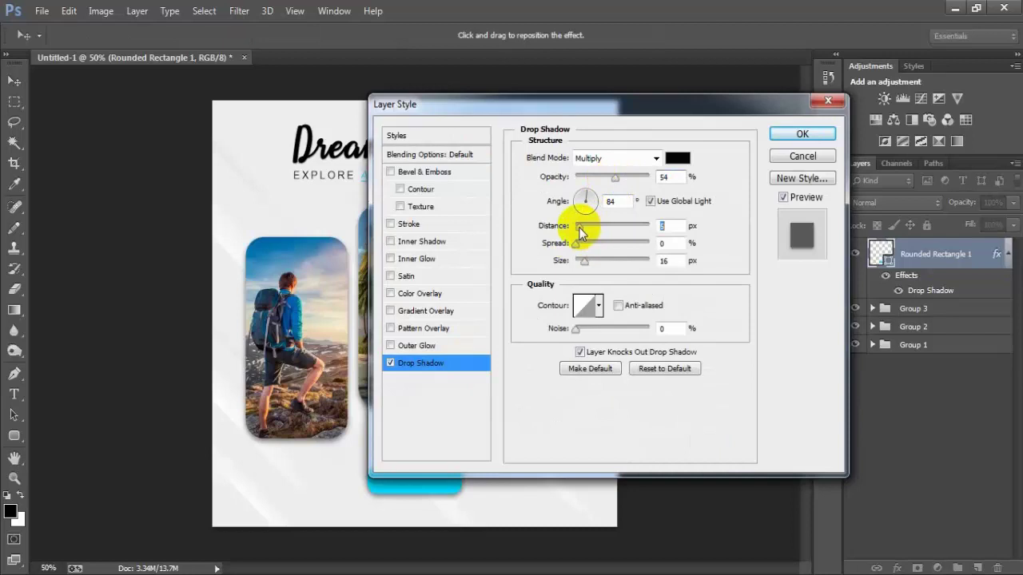
click(801, 133)
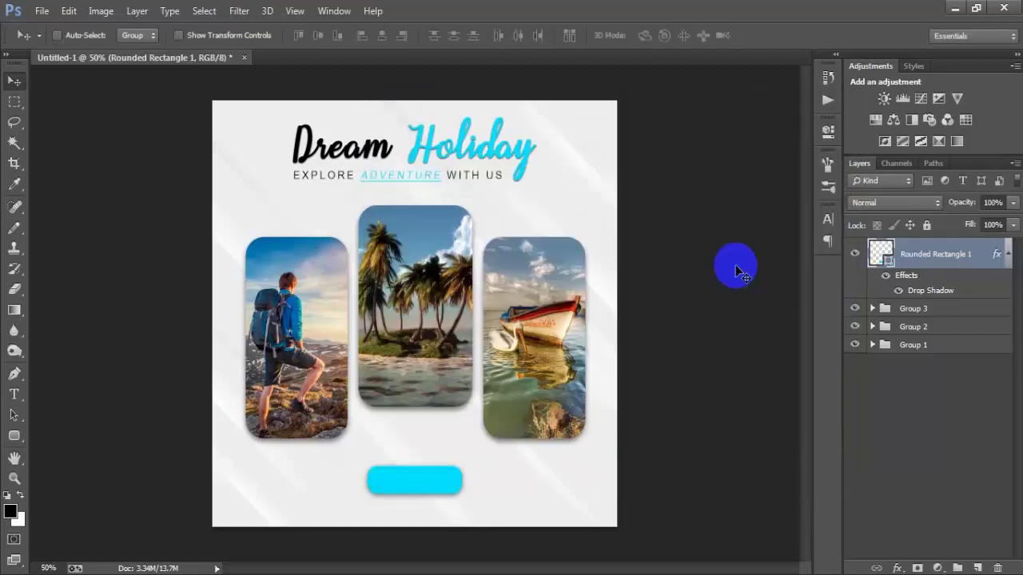
- On a new layer above the cyan rounded rectangle, add the text BOOK NOW
click(979, 567)
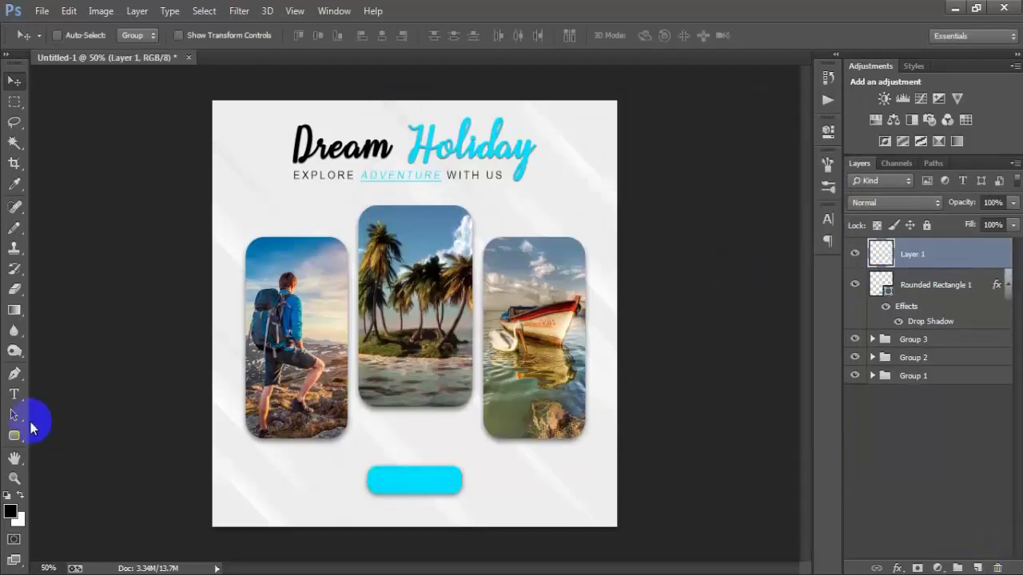
click(308, 478)
text(BOOK)
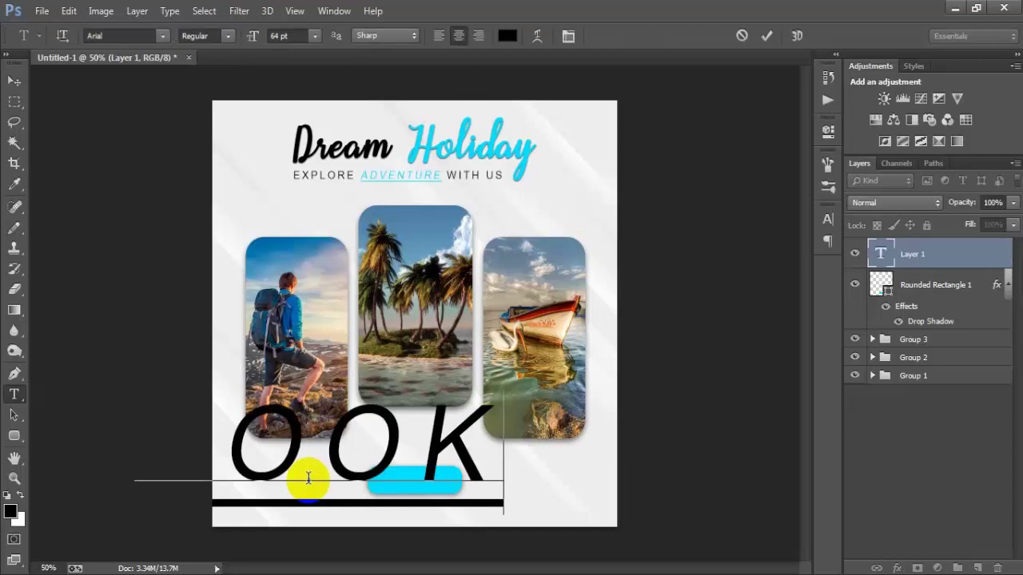
text( NOW)
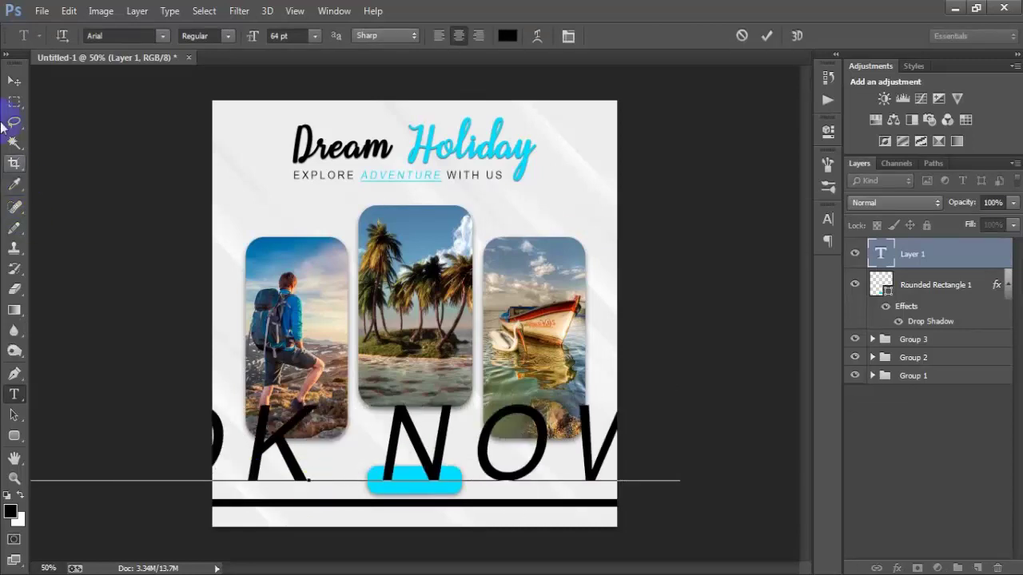
click(12, 81)
- Remove the underline and italics from the BOOK NOW text and color it white (ffffff)
click(829, 220)
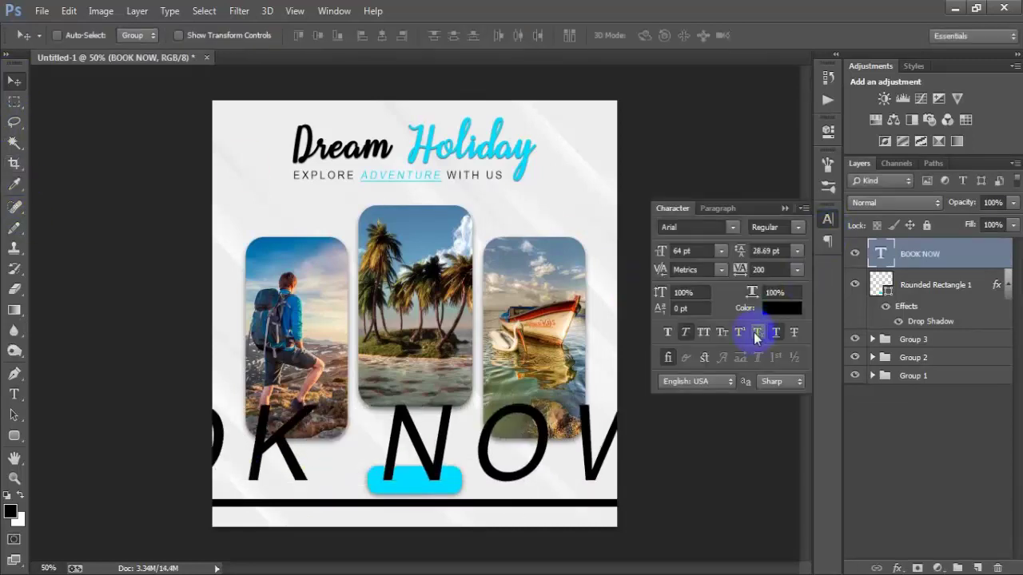
click(774, 332)
click(685, 332)
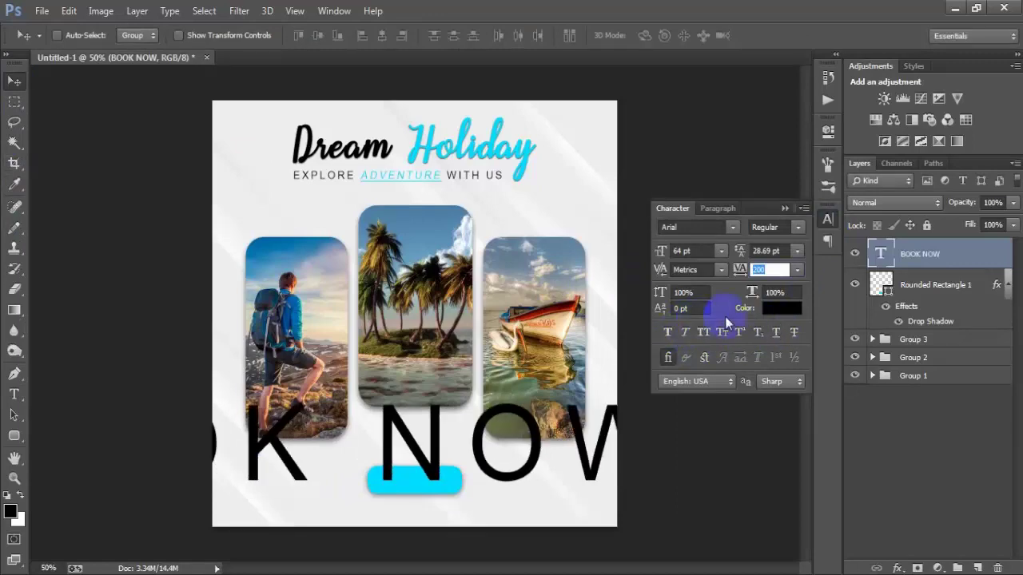
click(775, 309)
click(404, 182)
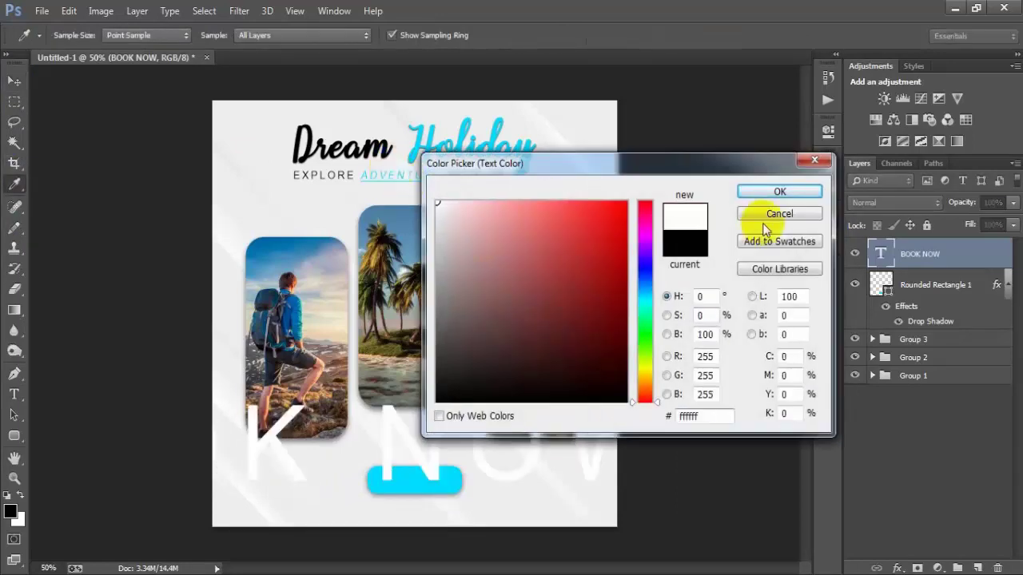
click(779, 192)
click(784, 201)
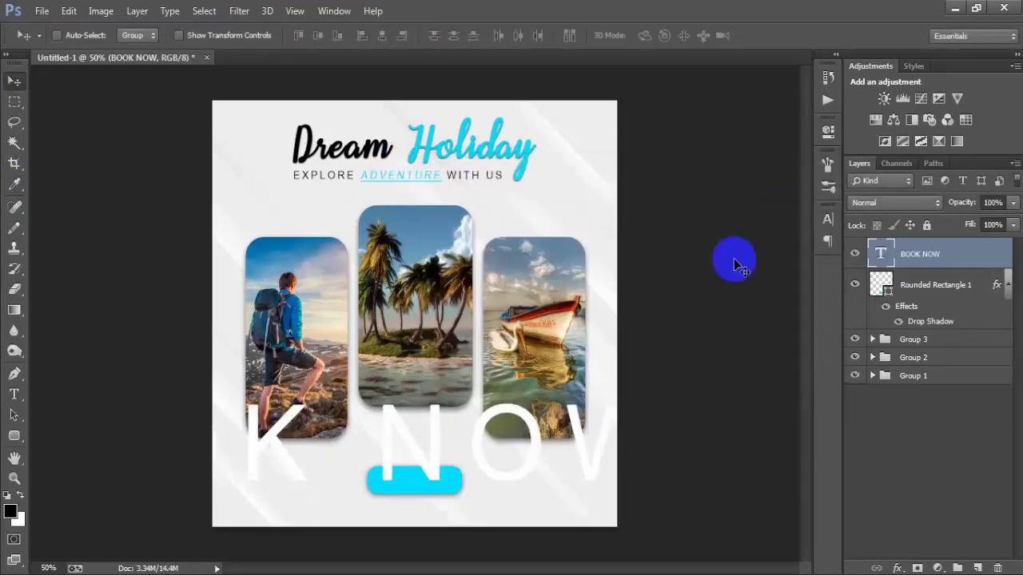
- Scale the BOOK NOW text down proportionally to about 17%
key(ctrl+t)
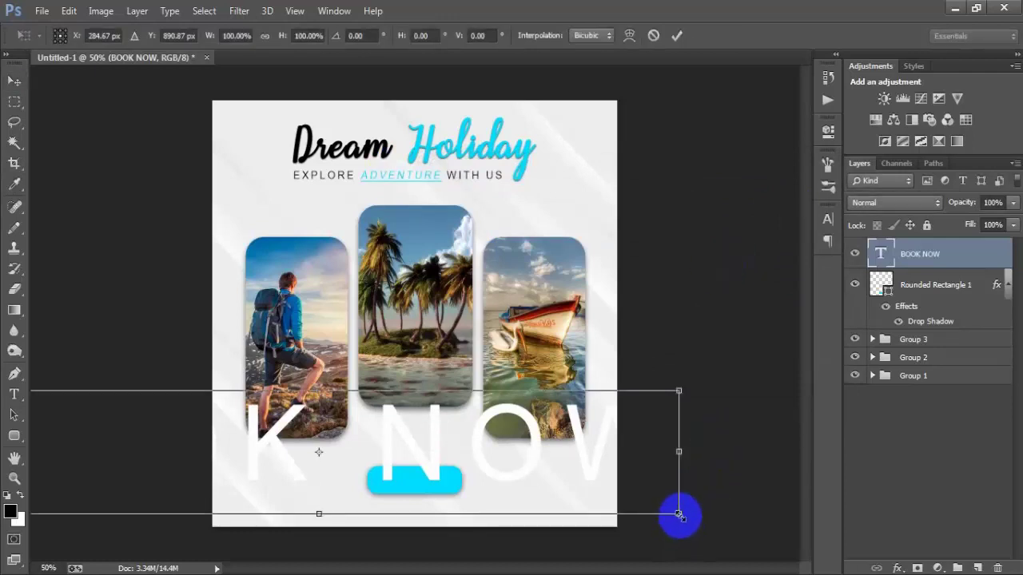
drag(678, 514, 382, 462)
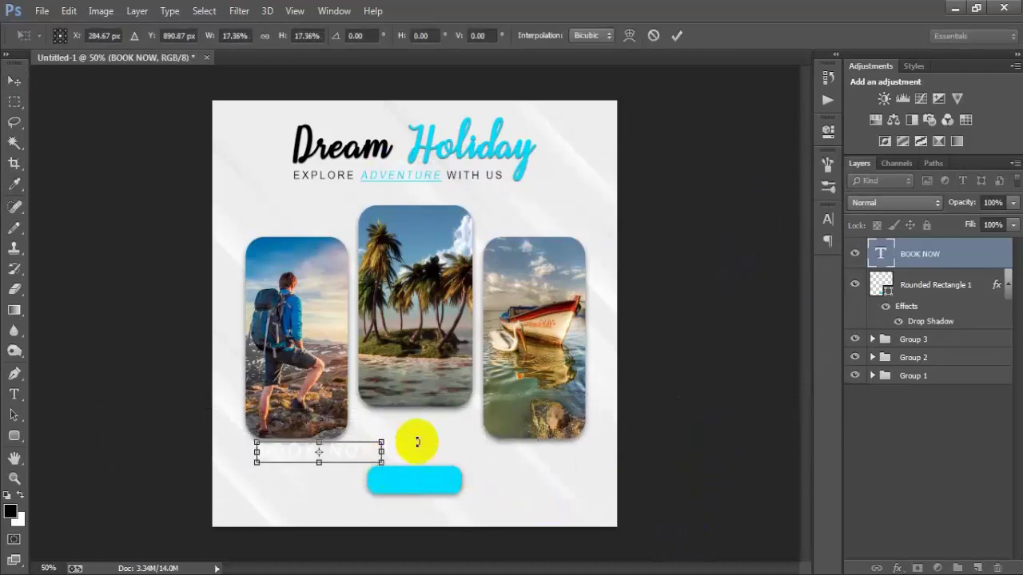
click(676, 36)
- Make the BOOK NOW text bold and set its tracking to 20
click(827, 218)
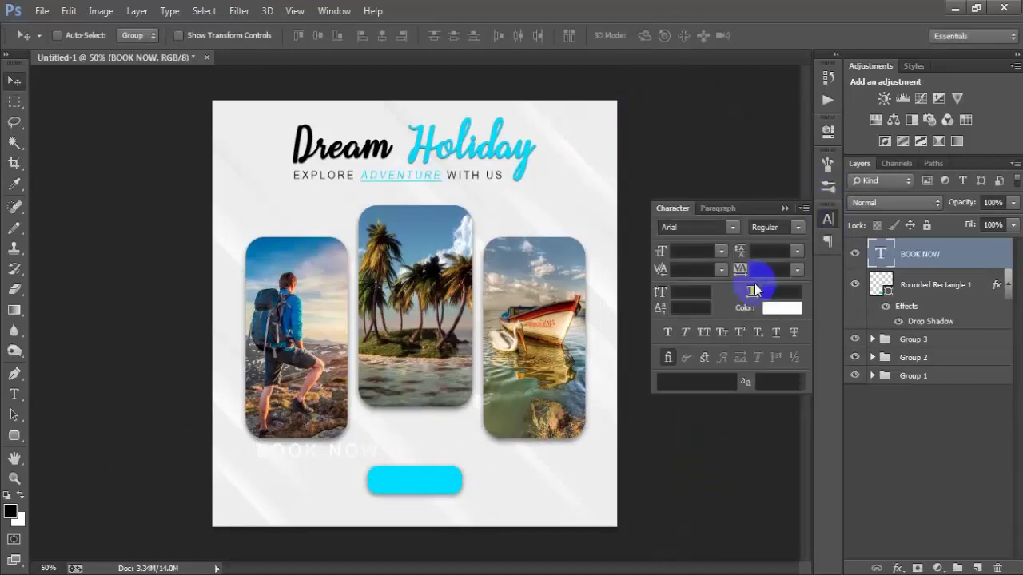
click(769, 269)
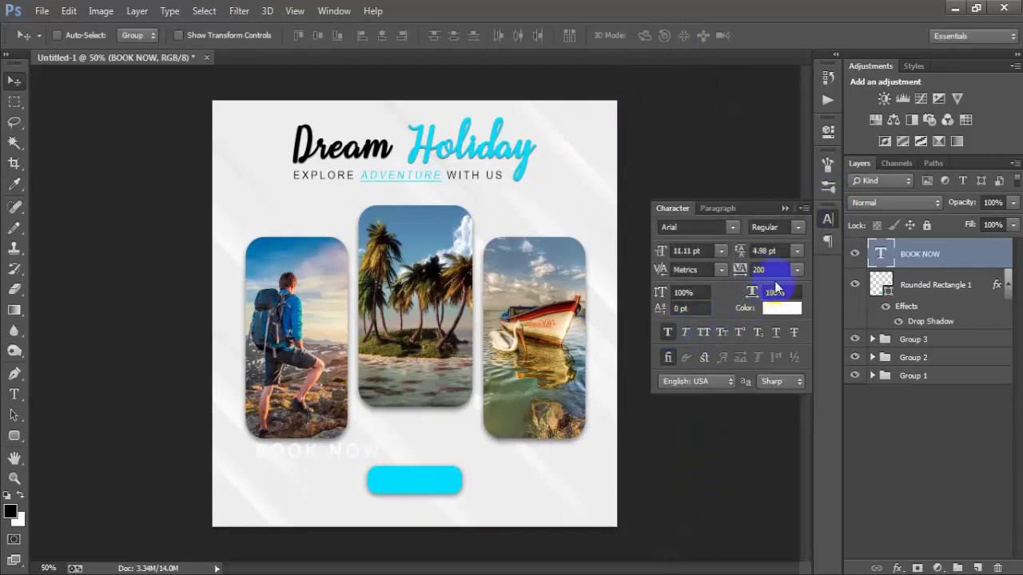
text(2)
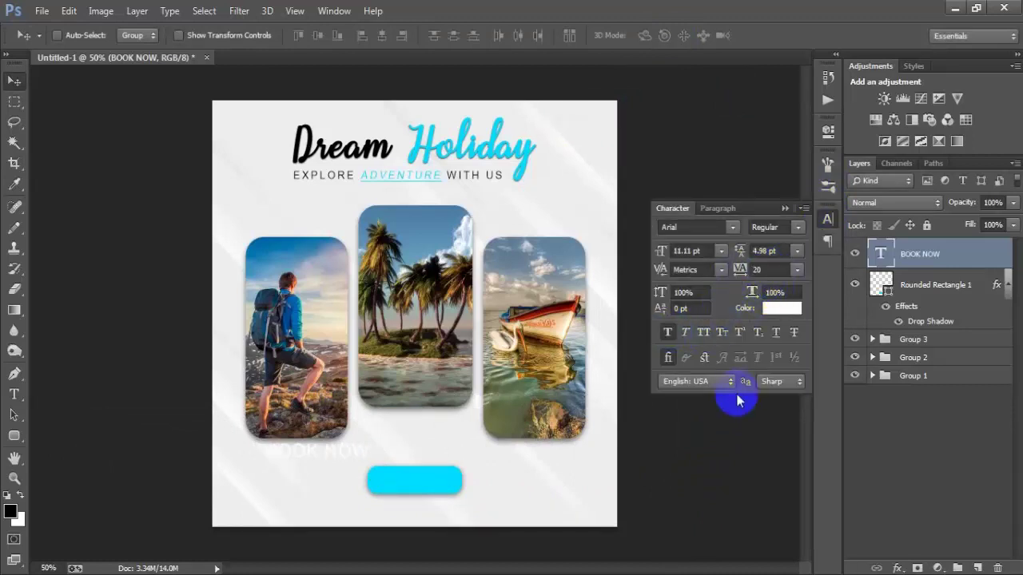
click(785, 208)
- Move the BOOK NOW text onto the cyan button and scale it proportionally to about 74% so it fits inside
drag(320, 457, 456, 493)
key(ctrl+t)
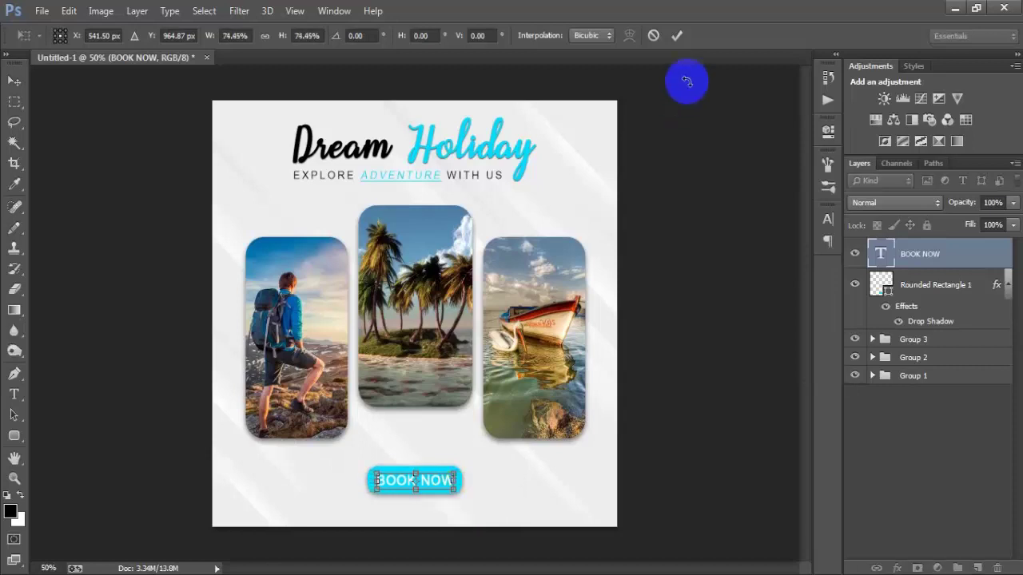
click(676, 36)
- Center the BOOK NOW text horizontally with the cyan button and group the two layers
shift+click(955, 288)
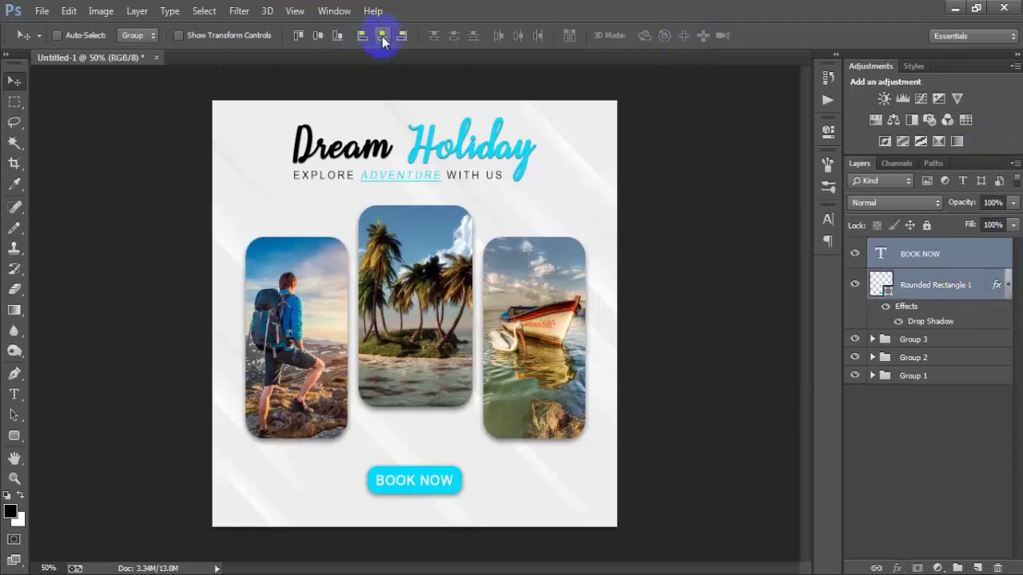
click(1009, 286)
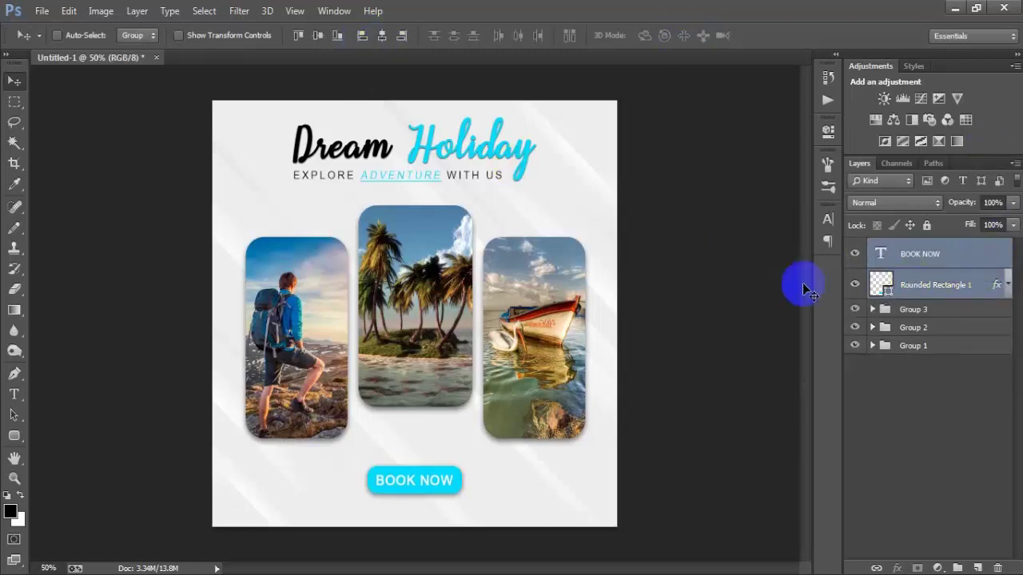
key(ctrl+g)
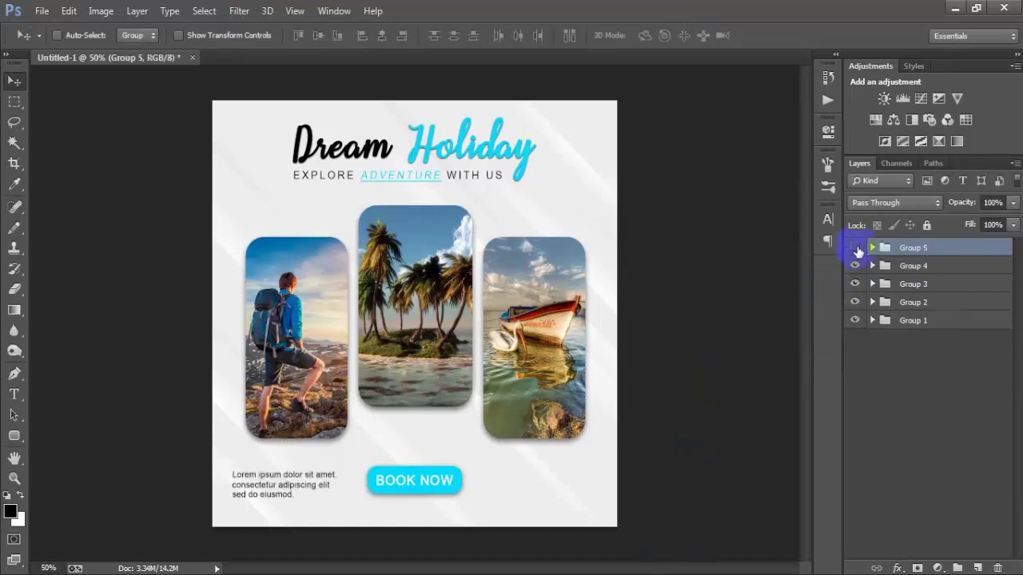
click(857, 252)
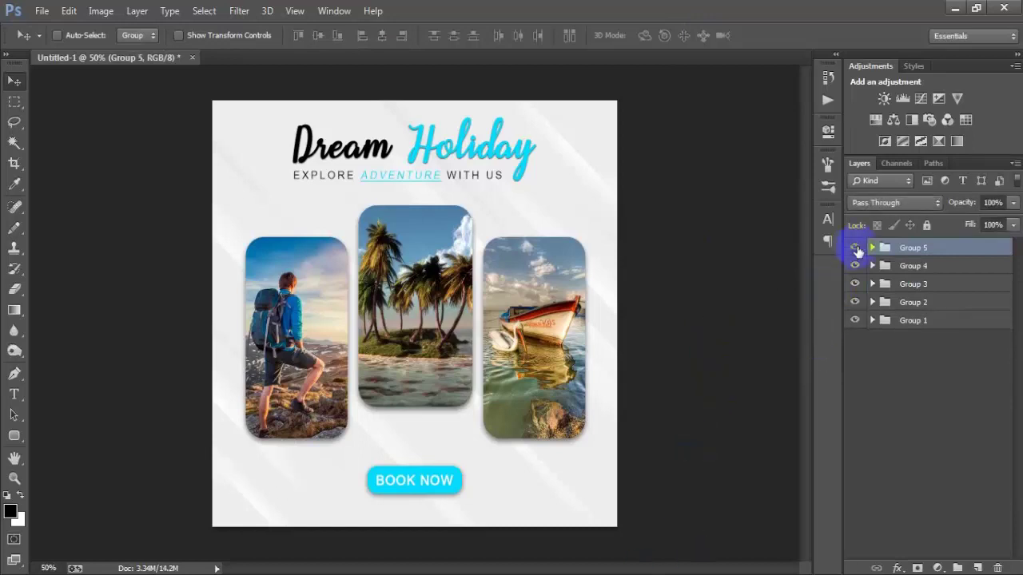
click(48, 13)
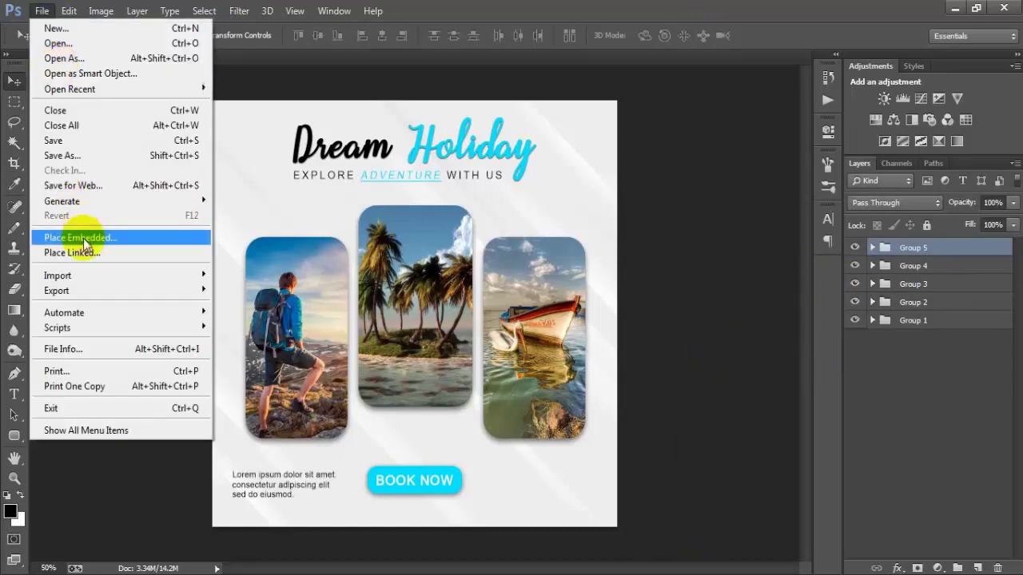
click(83, 254)
click(437, 253)
double_click(435, 253)
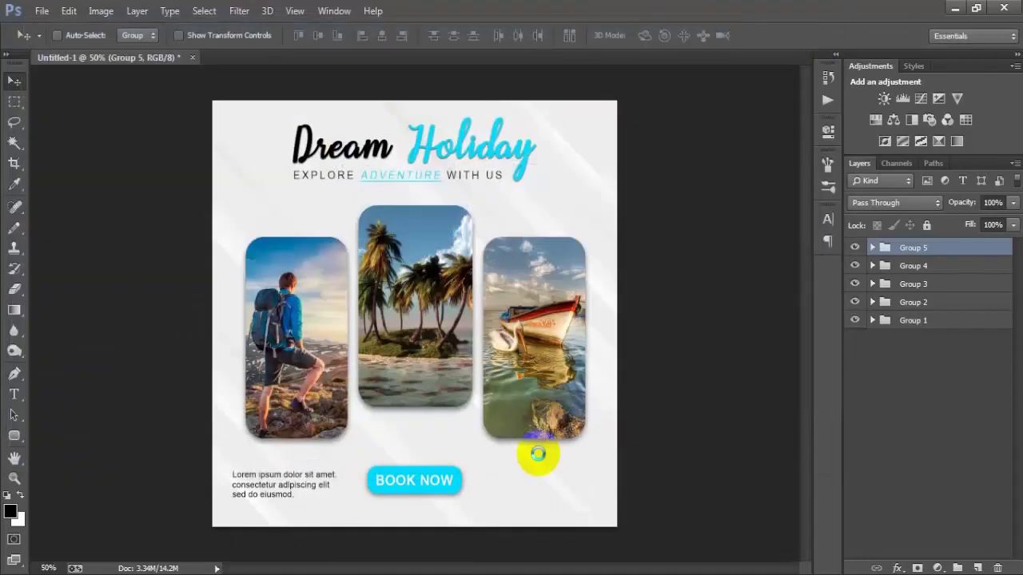
drag(599, 432, 469, 342)
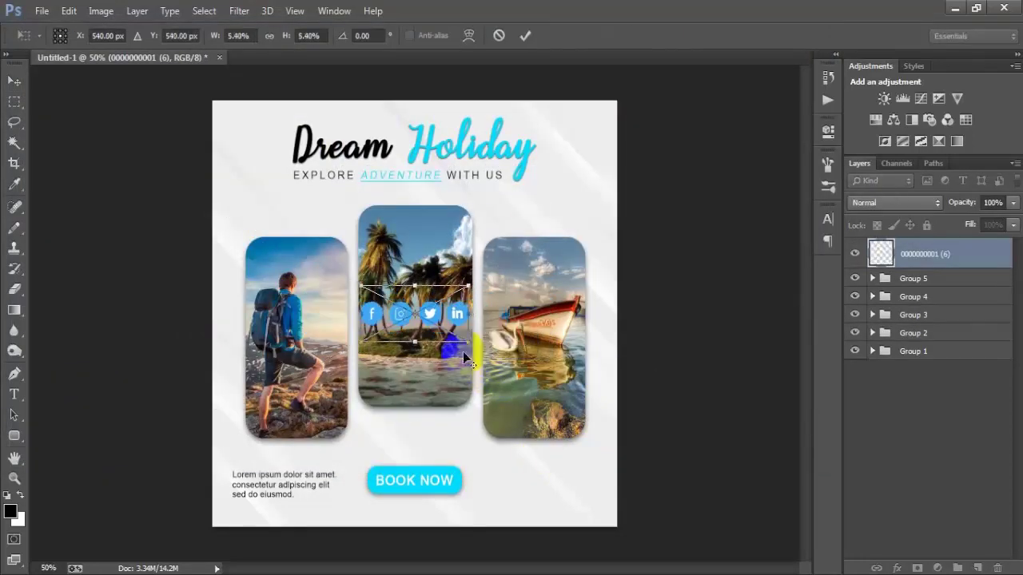
key(Return)
- Move the social media icons below the boat photo, beside the BOOK NOW button, and scale them down further
drag(423, 314, 577, 485)
key(ctrl+t)
click(525, 35)
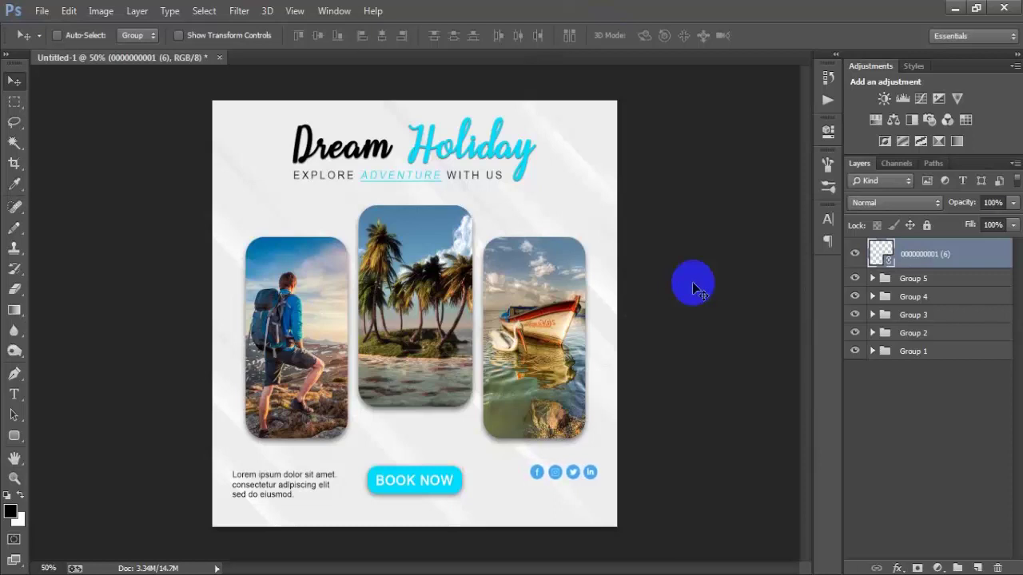
- Rasterize the social media icons layer
right_click(956, 257)
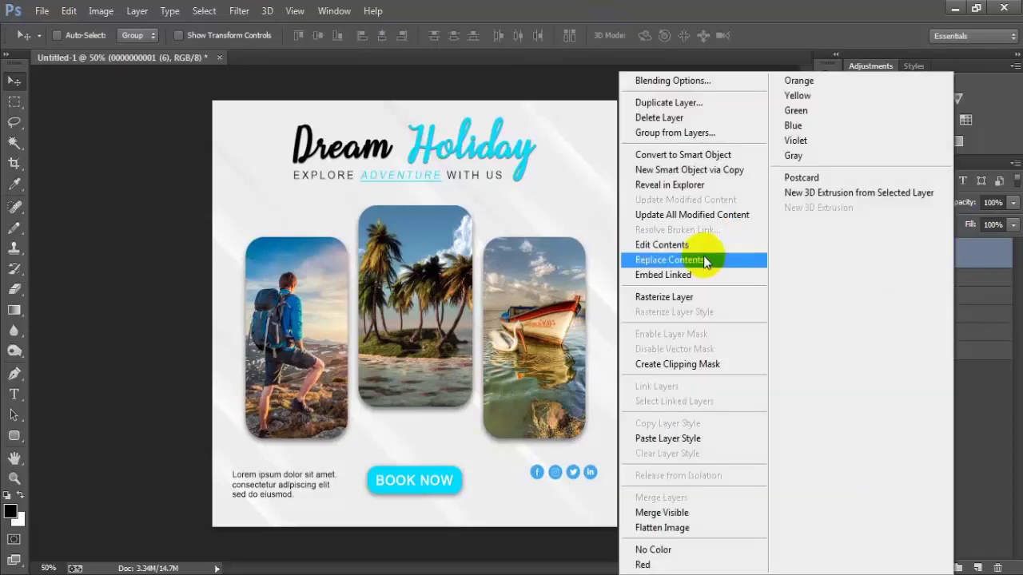
click(680, 292)
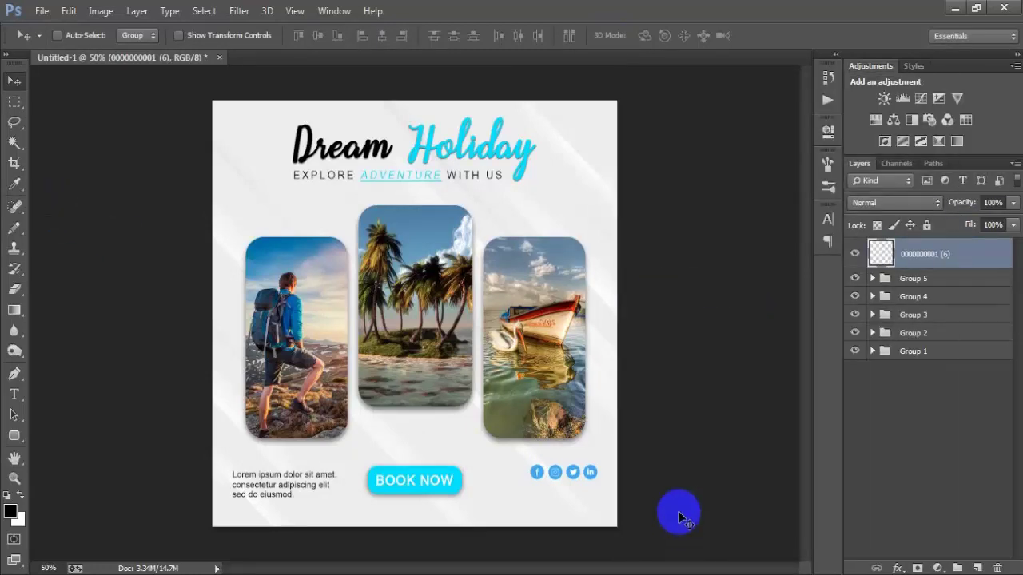
- Select the blue circles of all four social icons together with the Magic Wand, and clear the selection
key(ctrl+plus)
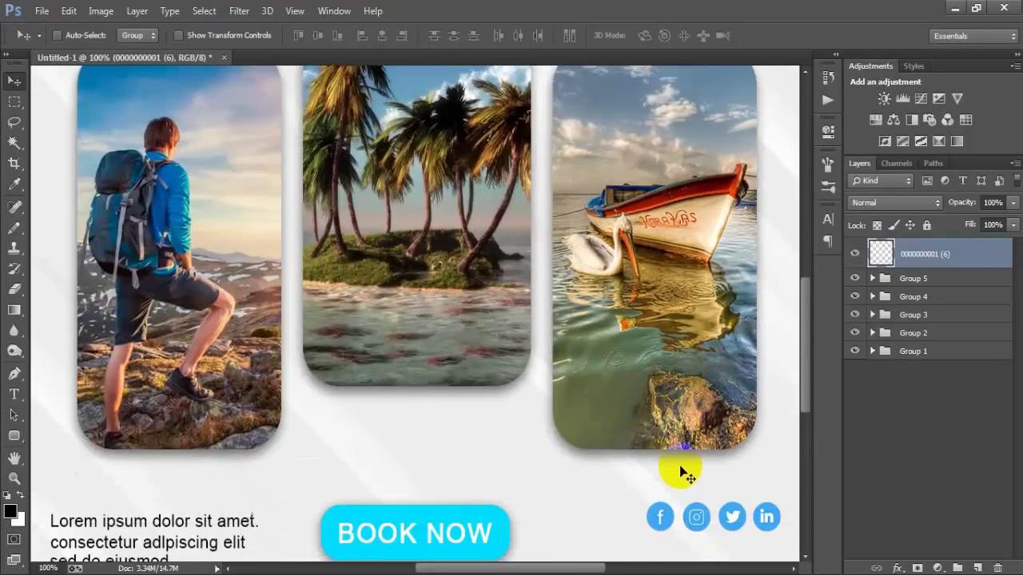
scroll(680, 473, down, 2)
click(14, 142)
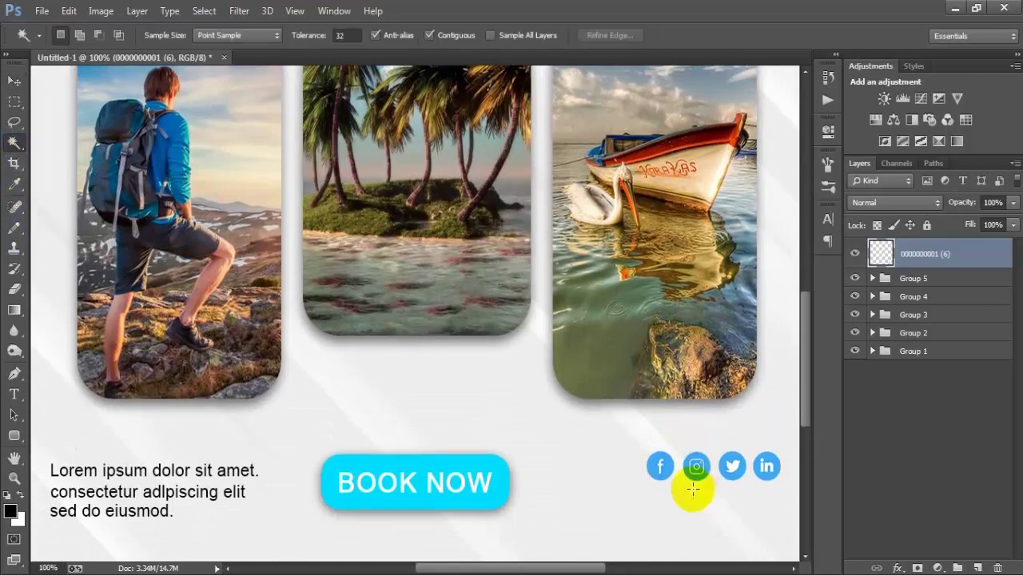
click(659, 467)
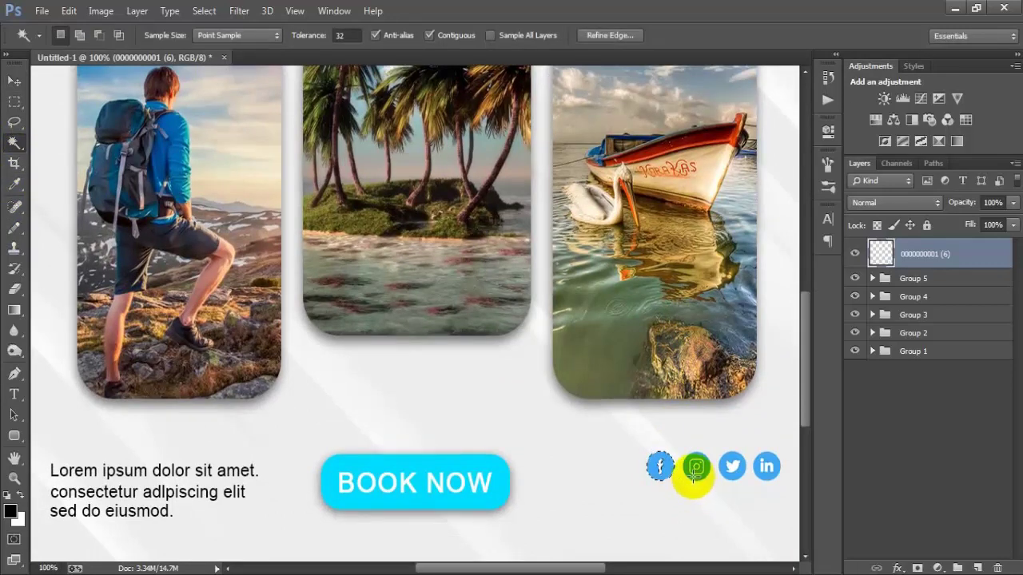
key(shift)
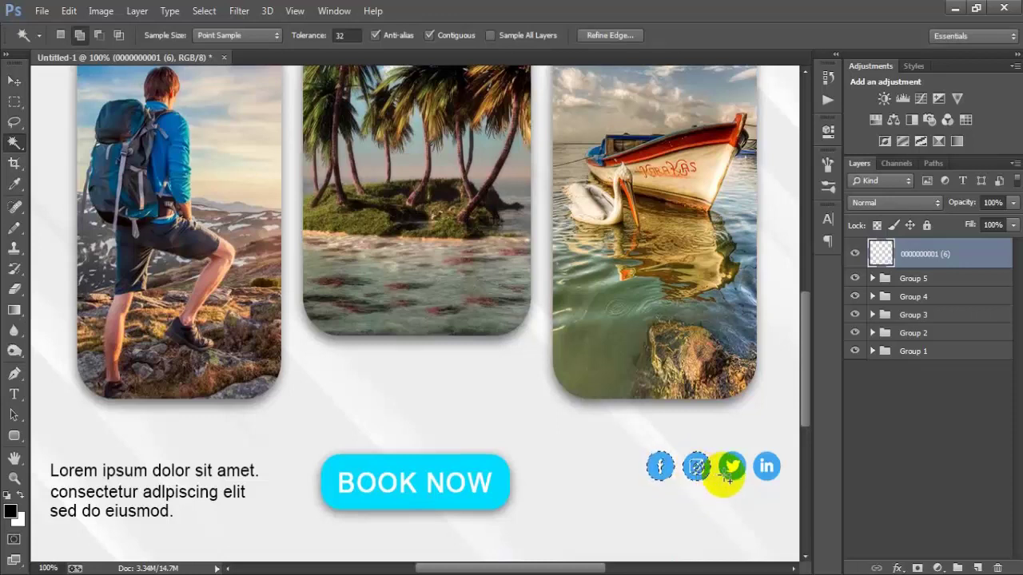
click(766, 472)
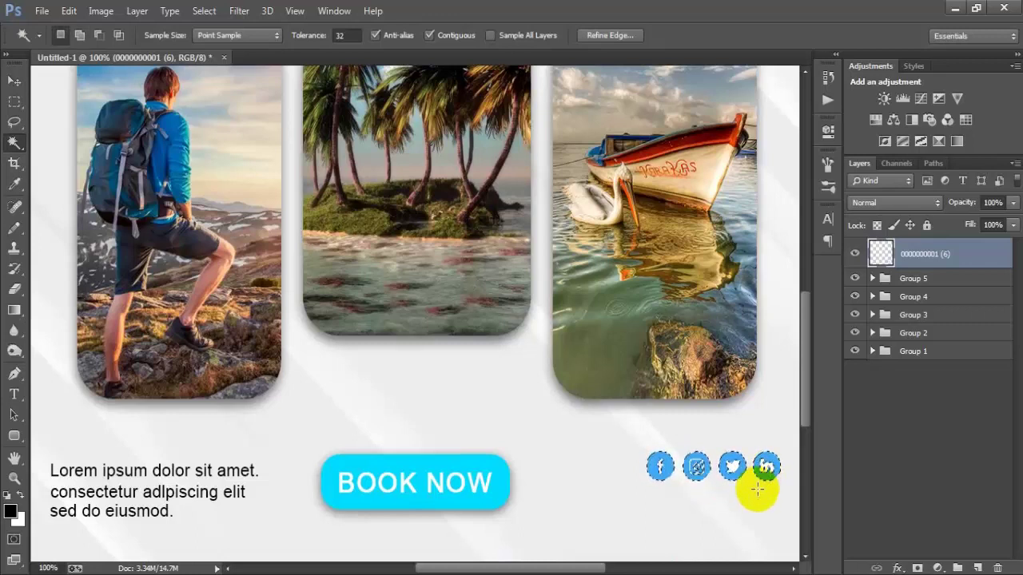
key(ctrl+d)
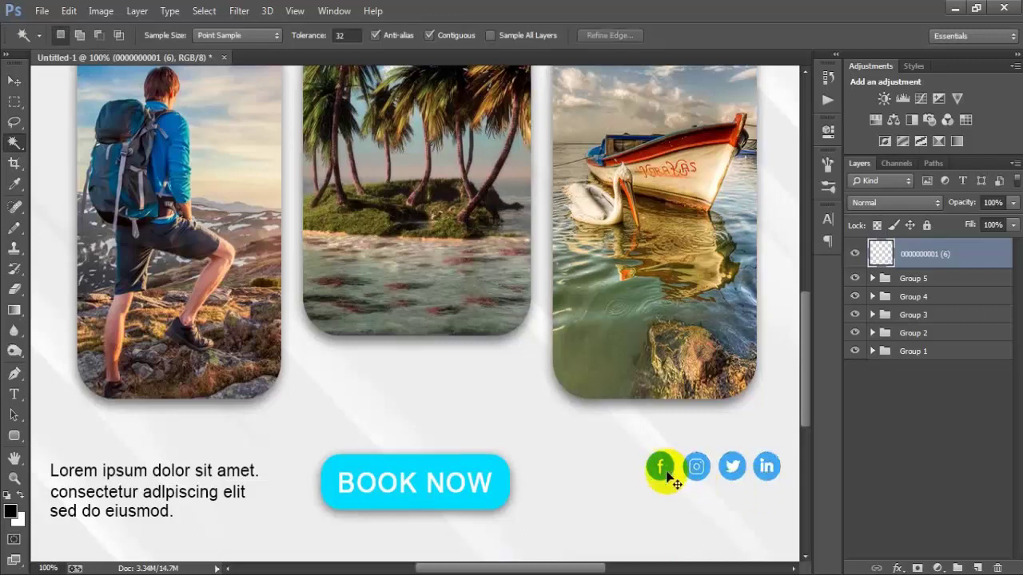
- Select the blue circles of the Facebook, Twitter and LinkedIn icons together with the Magic Wand
shift+click(696, 469)
shift+click(733, 478)
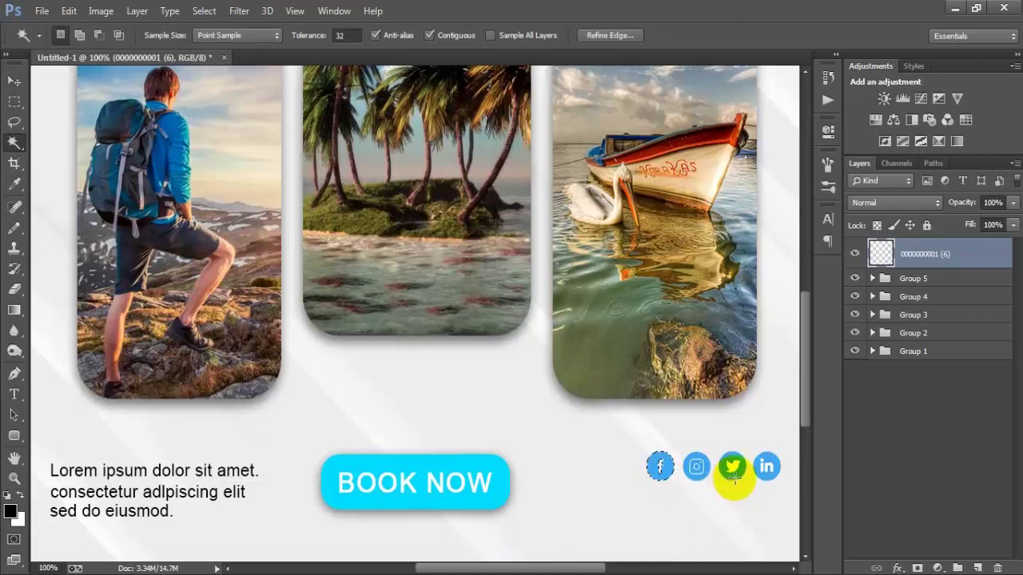
shift+click(766, 471)
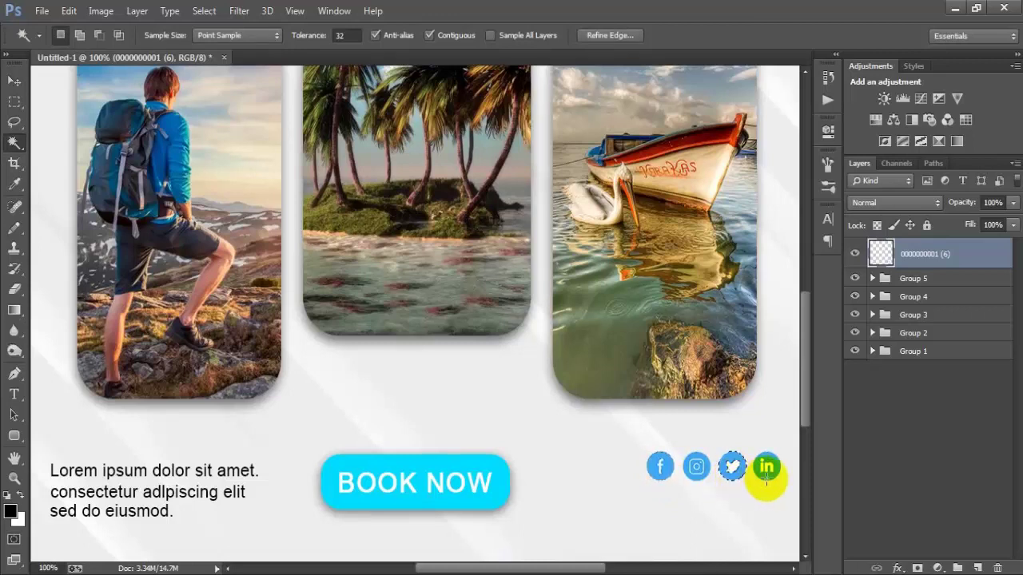
shift+click(664, 477)
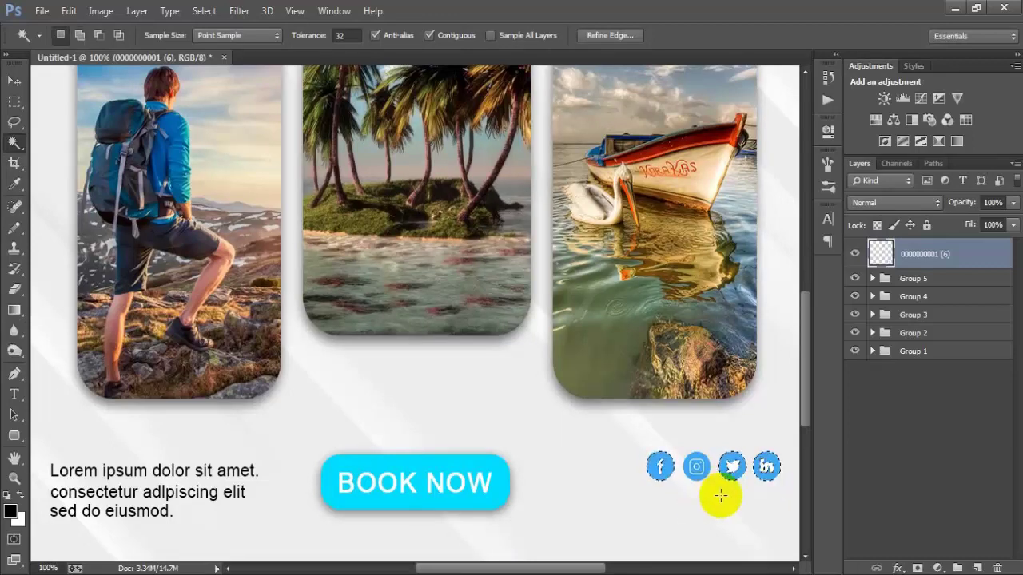
key(ctrl+minus)
key(ctrl+minus)
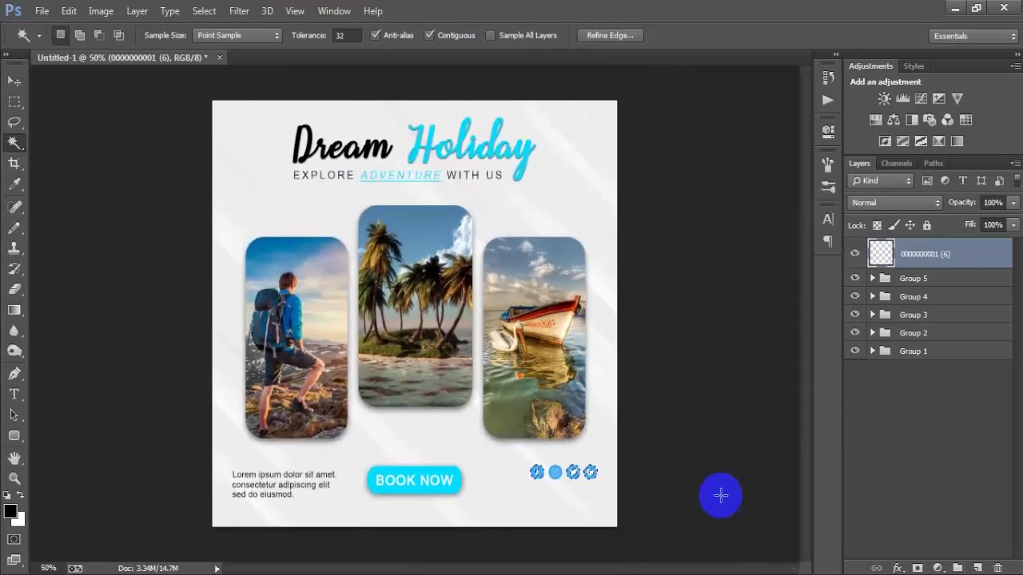
- Fill the selected icon circles with the cyan 00ddff sampled from the Holiday heading, and clear the selection
click(11, 512)
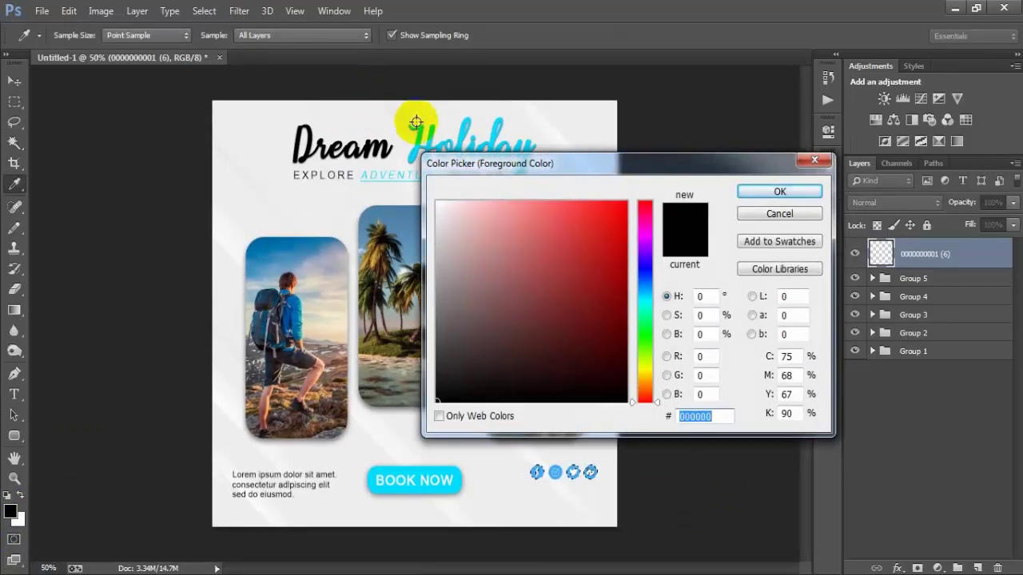
click(418, 140)
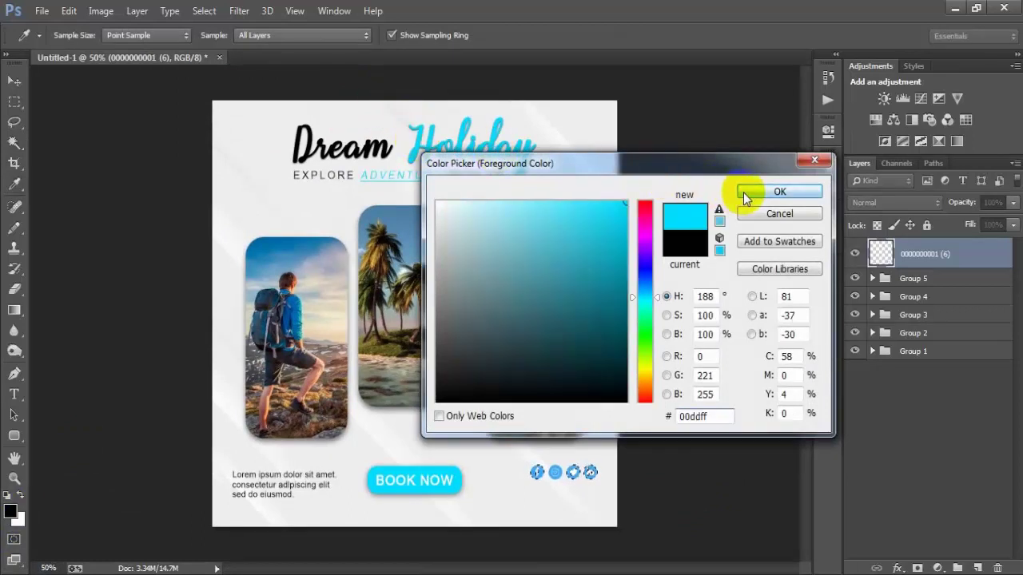
click(743, 192)
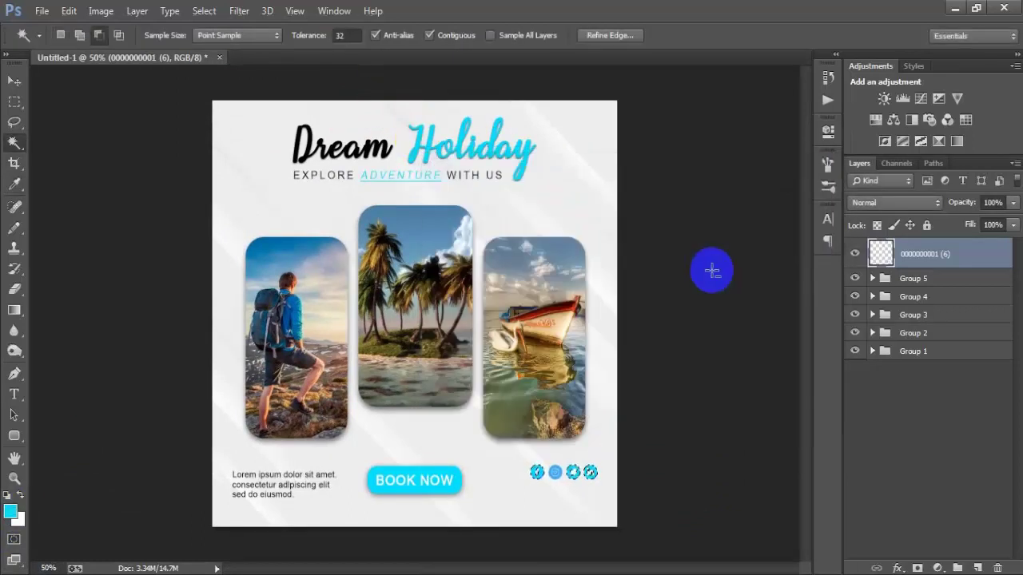
key(alt+BackSpace)
key(ctrl+d)
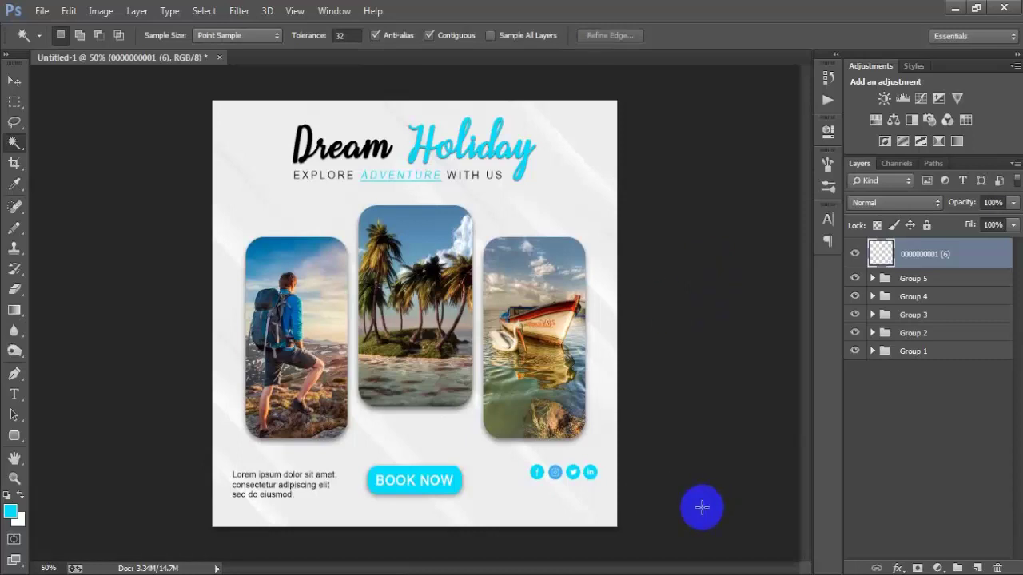
click(15, 80)
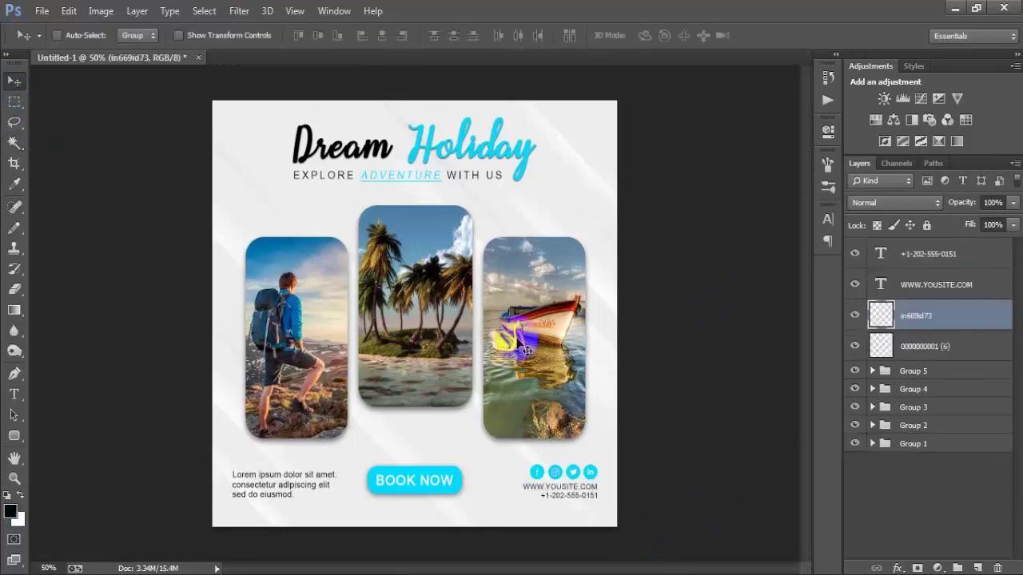
click(854, 254)
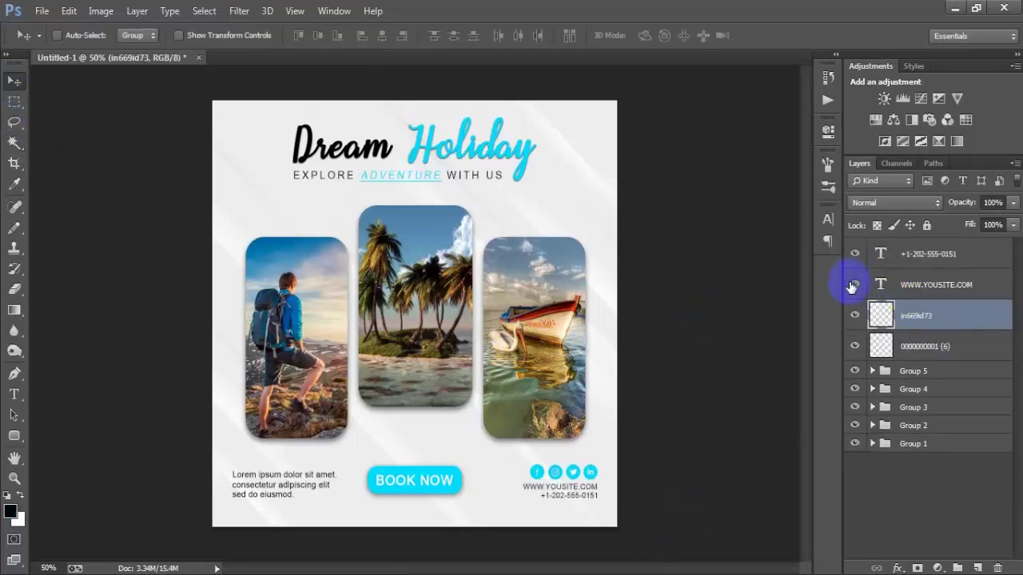
click(853, 285)
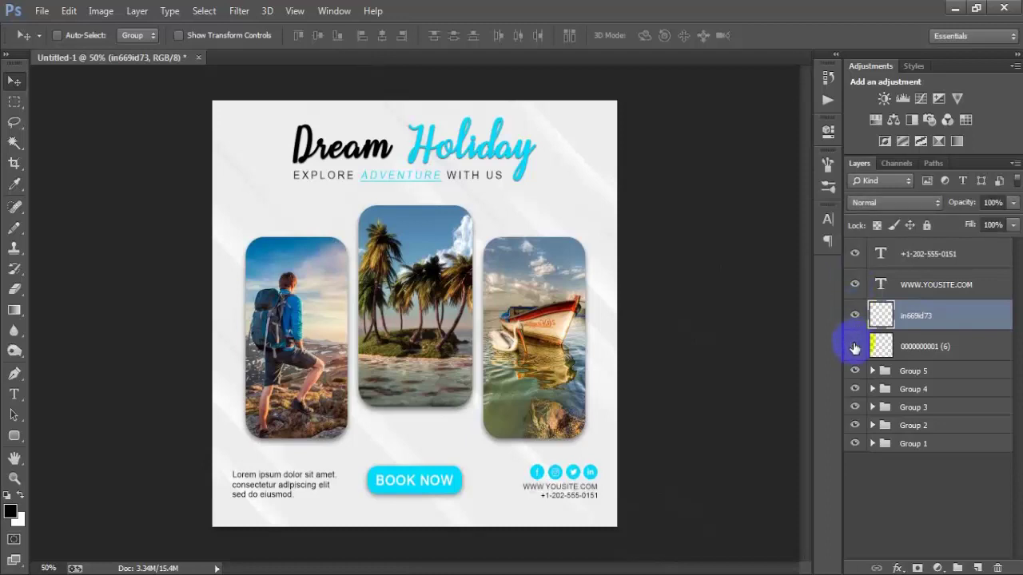
click(879, 258)
shift+click(935, 350)
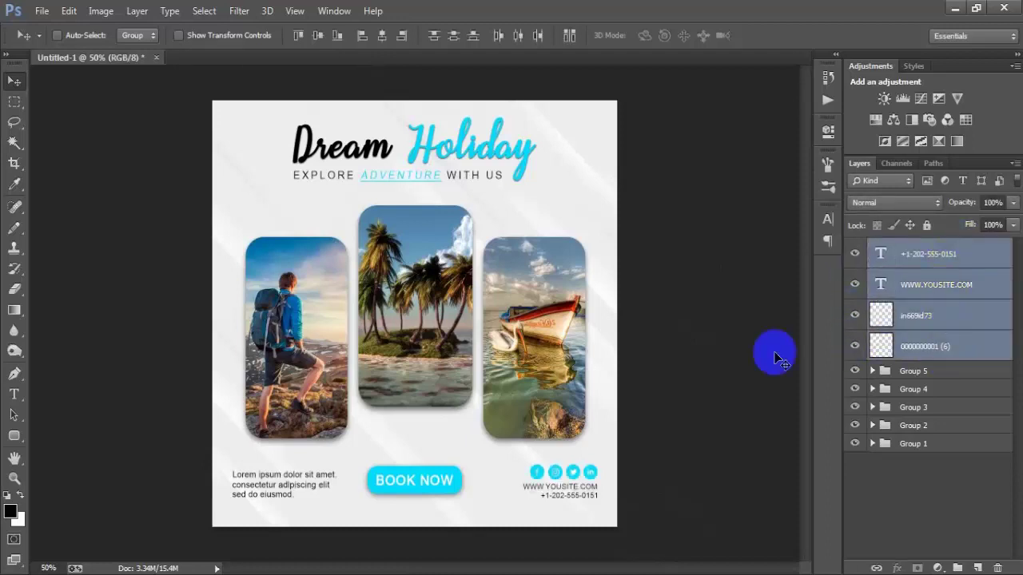
key(ctrl+g)
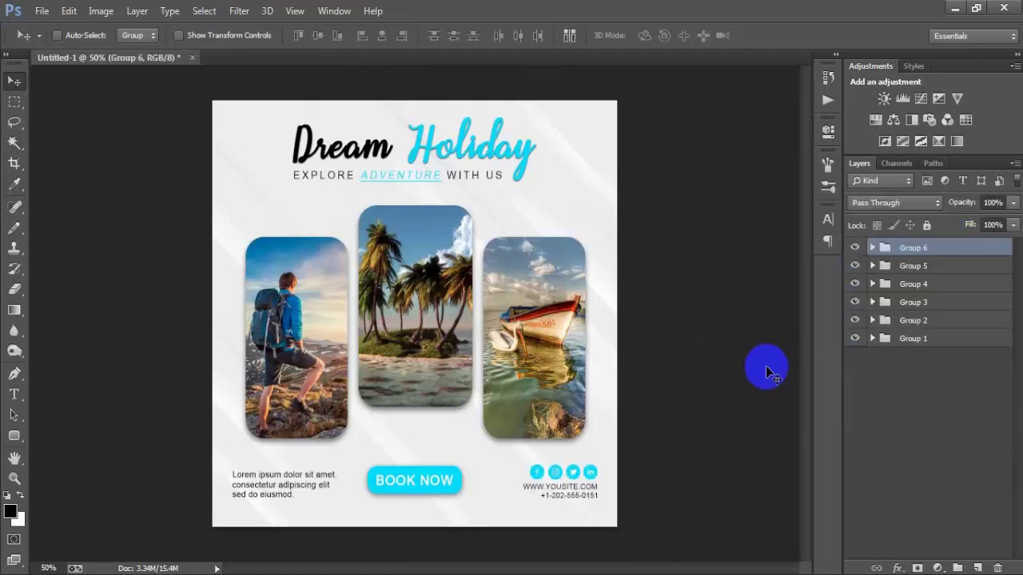
click(854, 248)
click(855, 248)
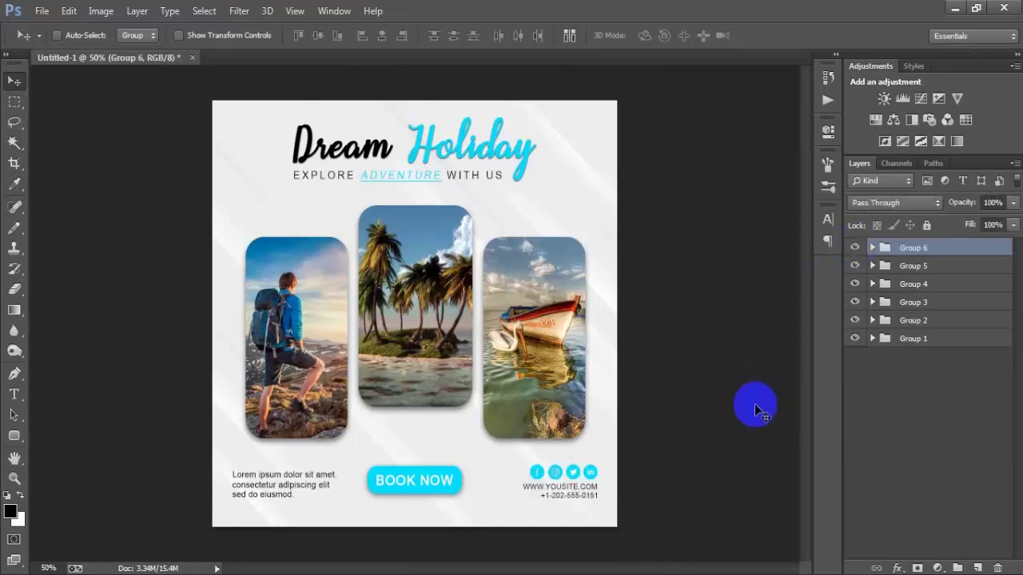
- Nudge the group of social icons and contact details slightly left, away from the graphic's right edge
key(Left)
key(Left)
key(Left)
key(Left)
key(Left)
key(Left)
key(Left)
key(Left)
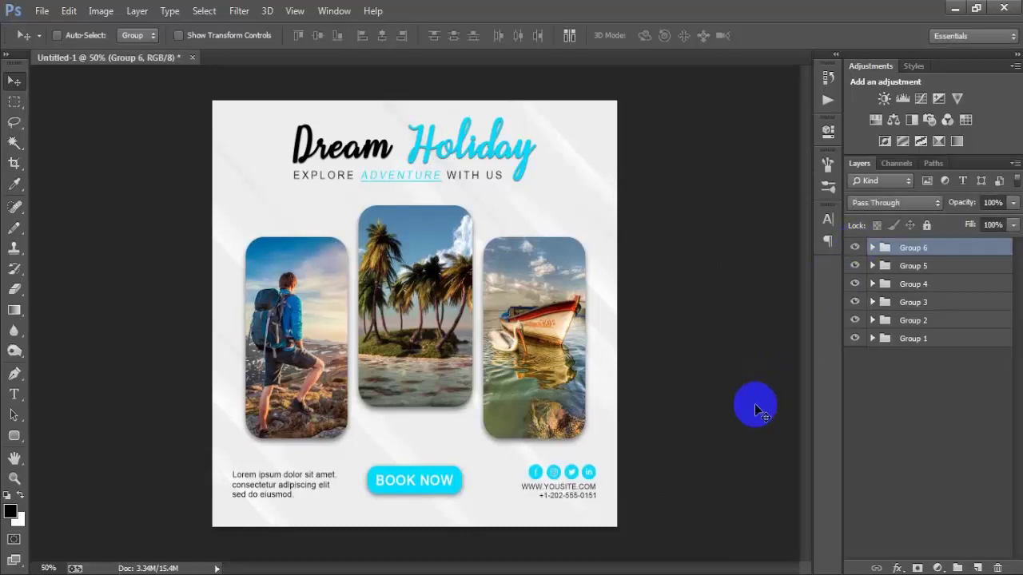
key(Right)
key(Right)
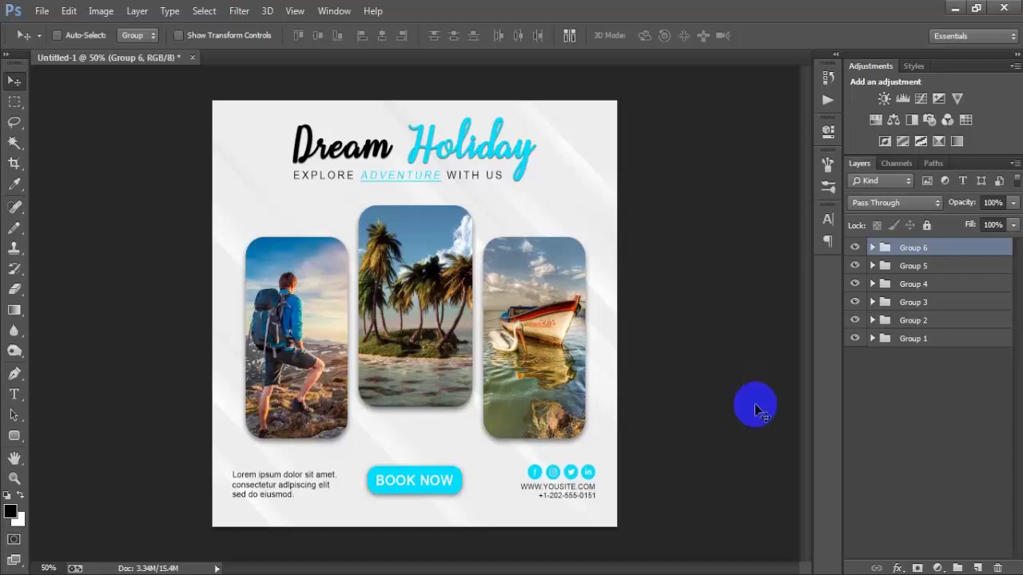
key(ctrl+plus)
scroll(621, 246, up, 3)
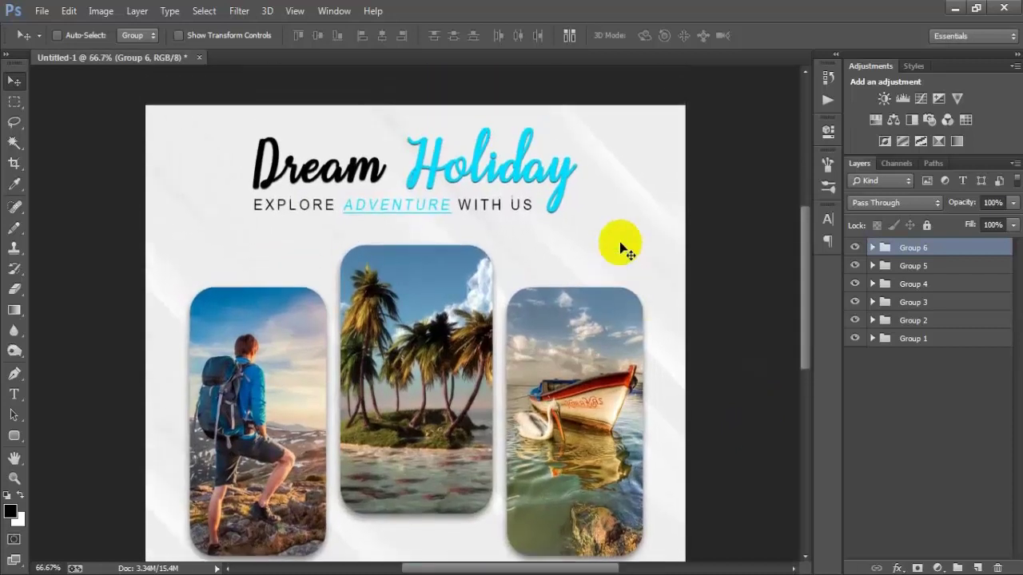
scroll(621, 246, down, 2)
scroll(622, 246, down, 2)
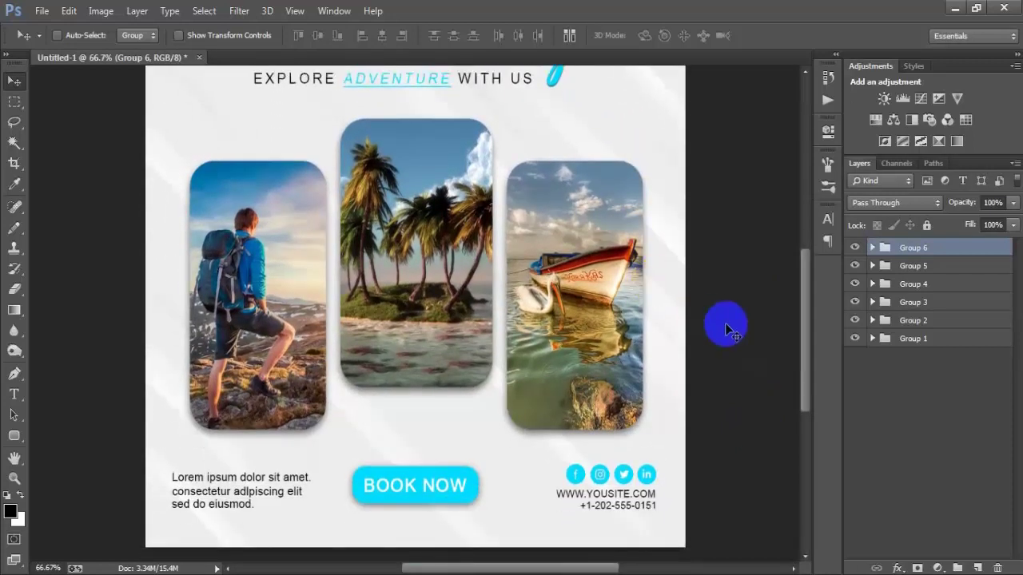
key(ctrl+minus)
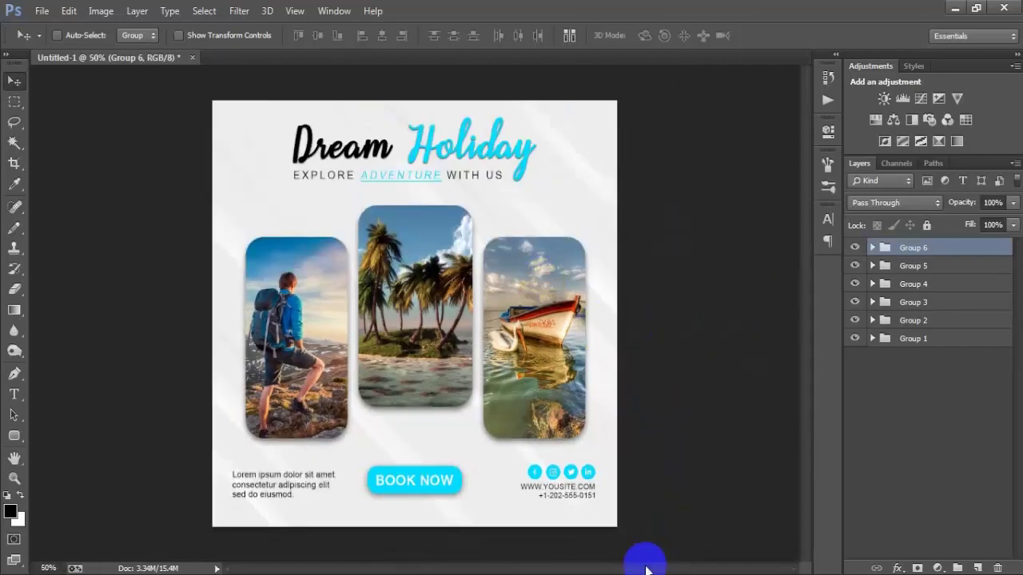